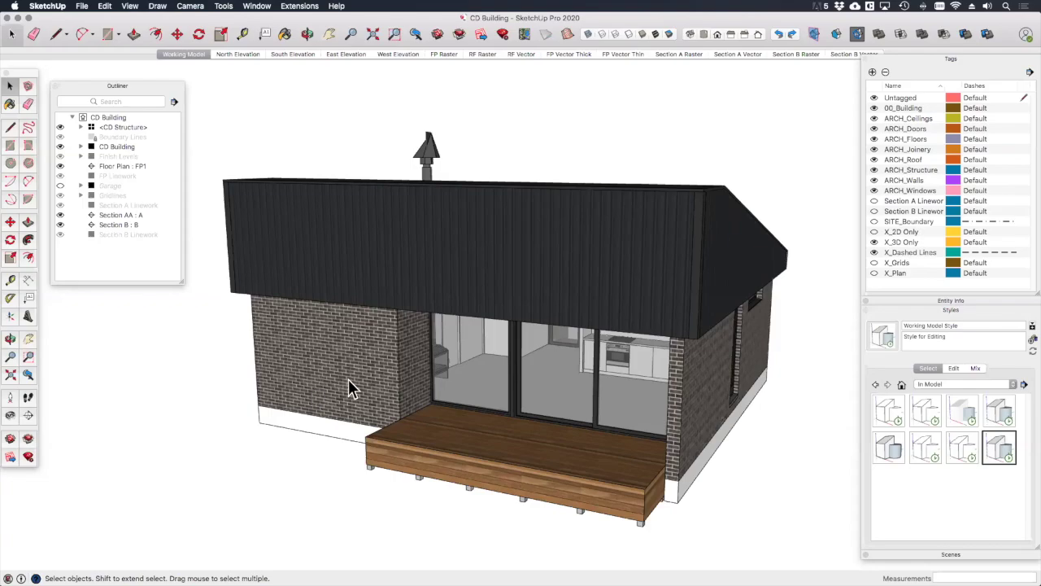
Step: Switch to the Section A Raster scene to view the building's cut section
{"action": "left_click", "coordinate": [671, 55]}
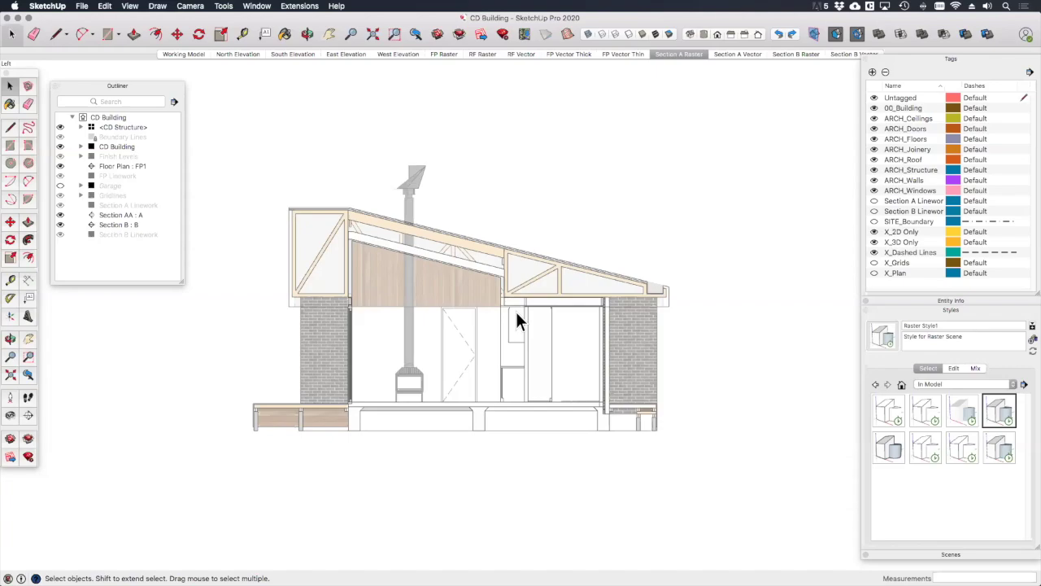
Step: Preview the Section A Vector scene, then return to Working Model with section planes shown
{"action": "left_click", "coordinate": [741, 54]}
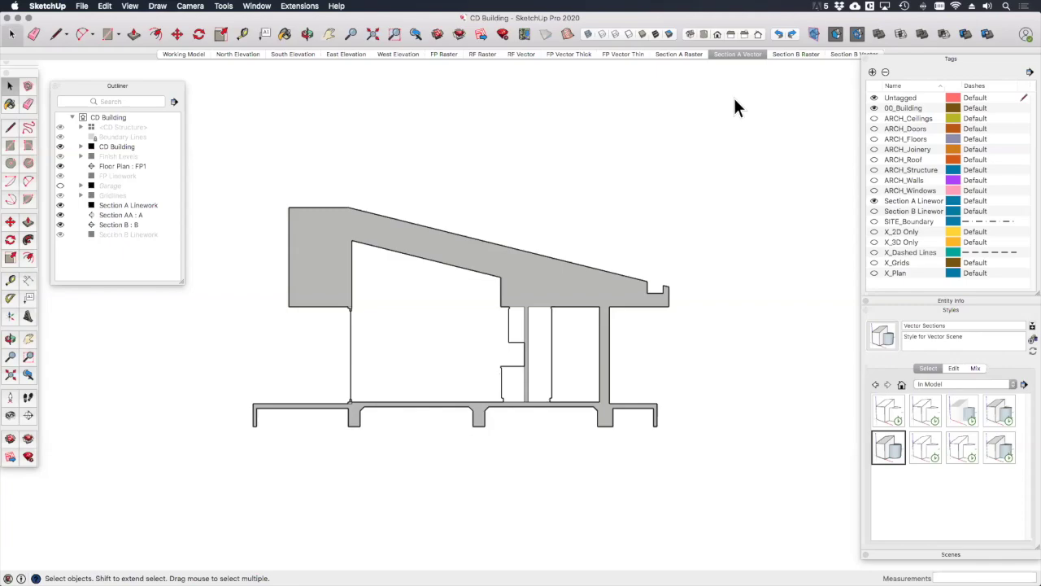
{"action": "left_click", "coordinate": [184, 54]}
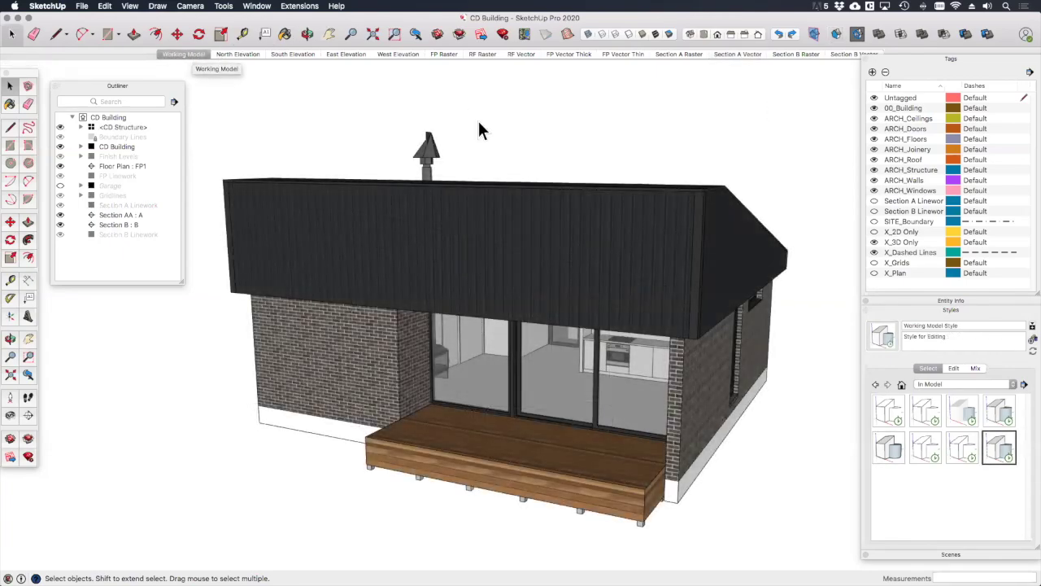
{"action": "left_click", "coordinate": [814, 34]}
Step: Remake the SectionCutFace for section plane A, then hide the section planes again
{"action": "scroll", "coordinate": [616, 179], "scroll_direction": "down", "scroll_amount": 5}
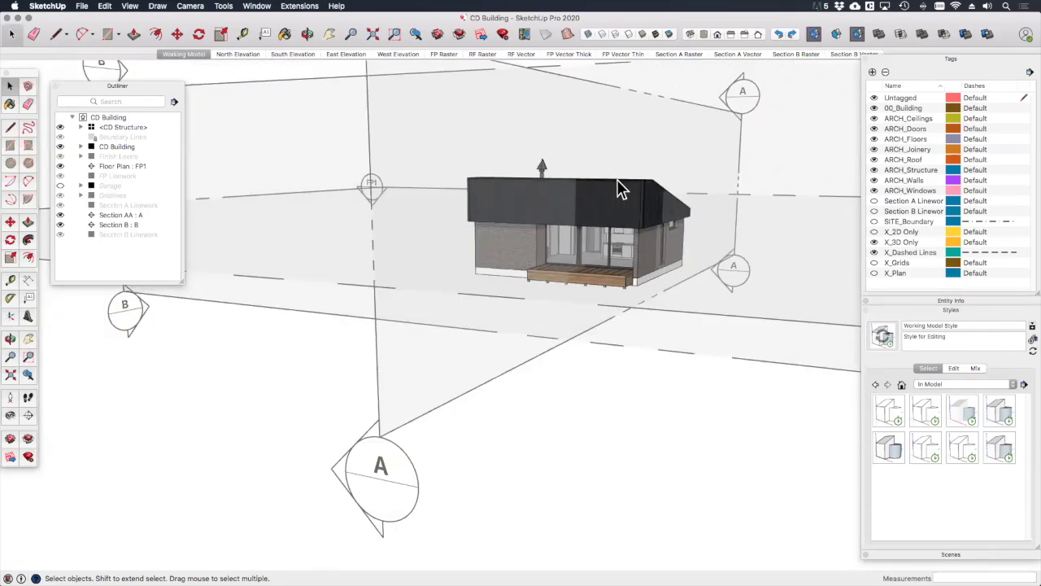
{"action": "scroll", "coordinate": [617, 179], "scroll_direction": "down", "scroll_amount": 5}
{"action": "middle_click_drag", "start_coordinate": [615, 225], "coordinate": [587, 276]}
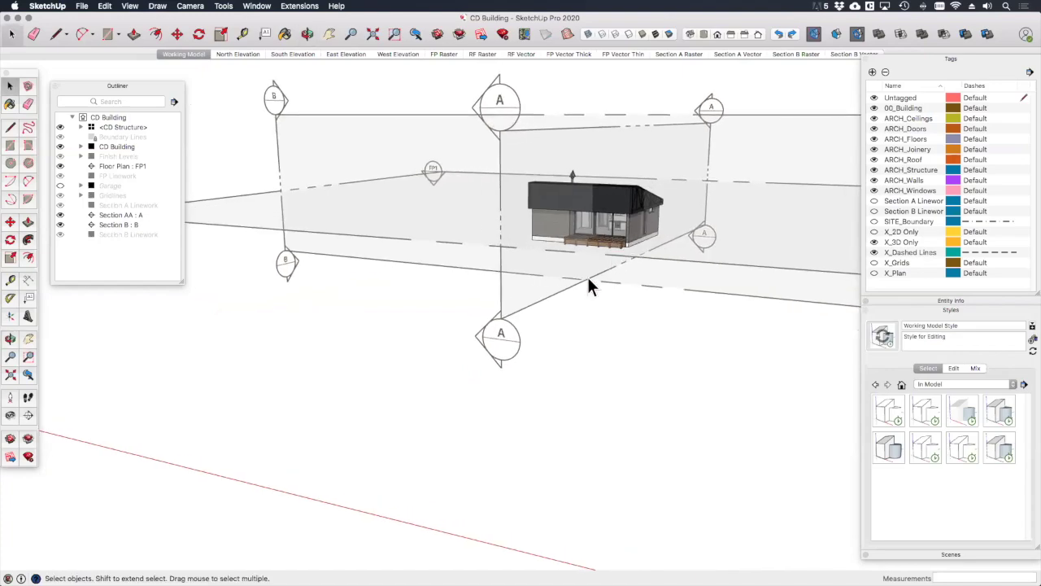
{"action": "left_click", "coordinate": [513, 319]}
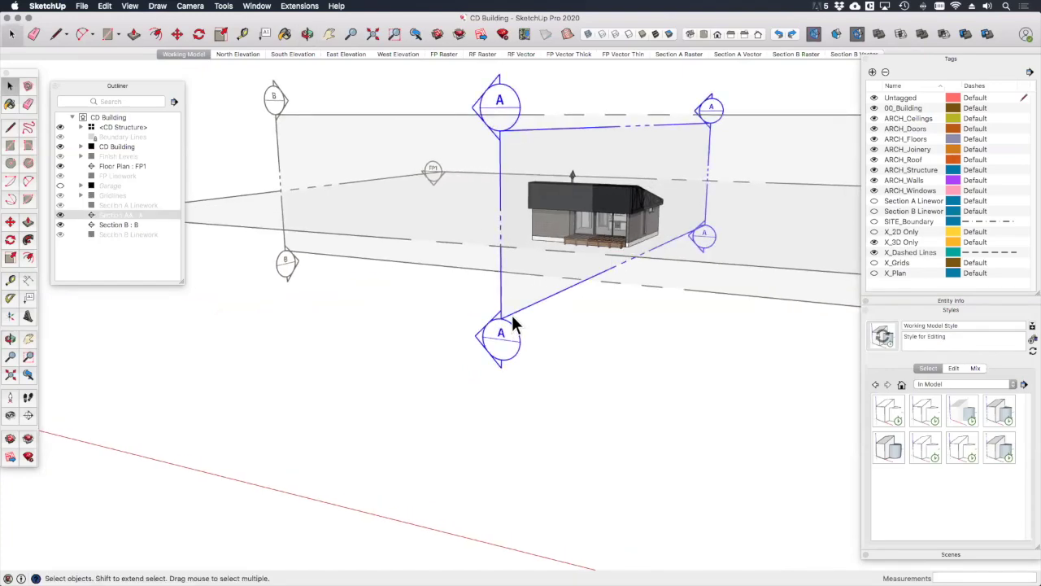
{"action": "right_click", "coordinate": [511, 314]}
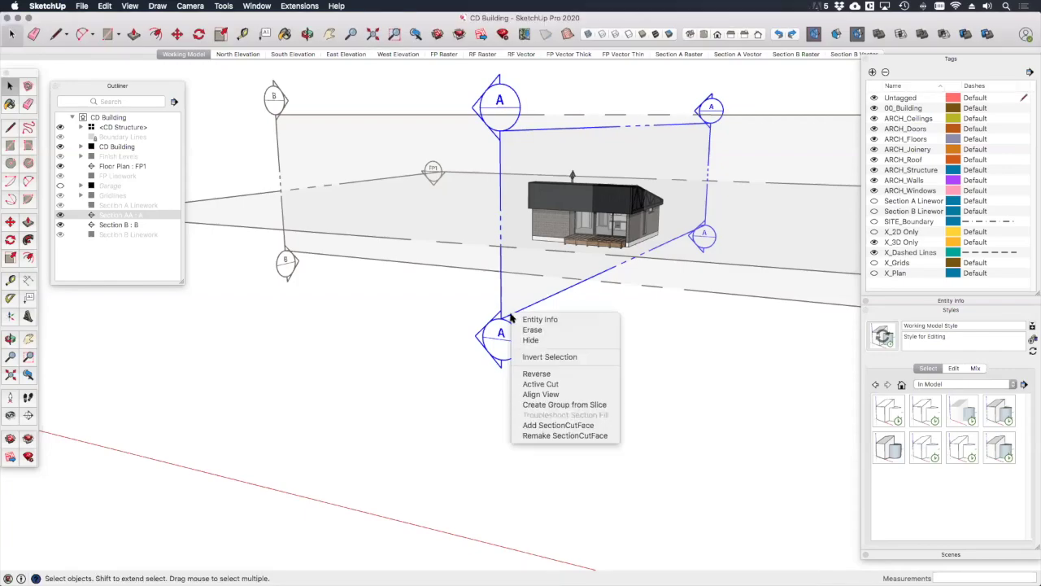
{"action": "left_click", "coordinate": [570, 436]}
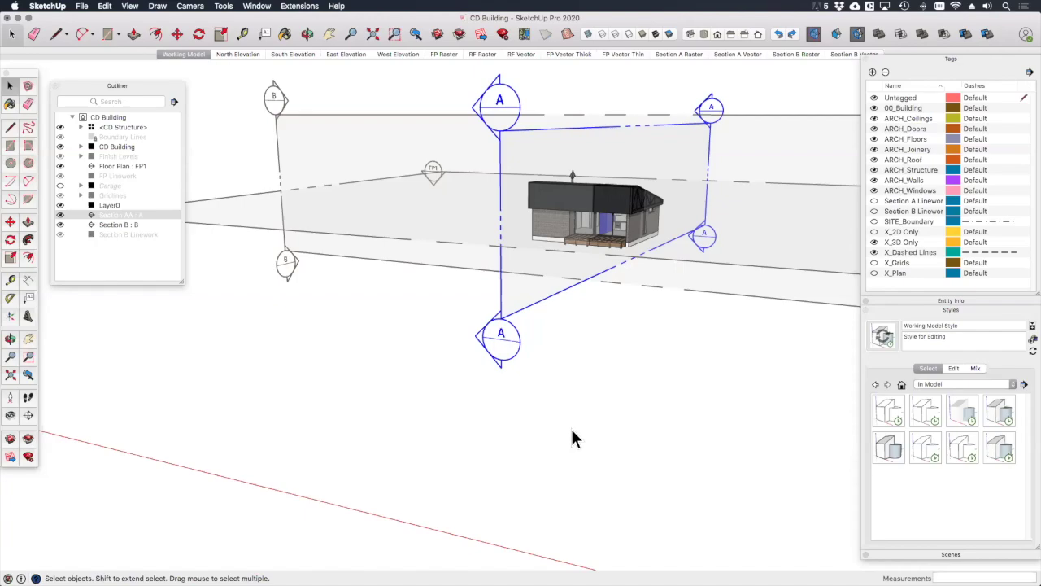
{"action": "left_click", "coordinate": [814, 33]}
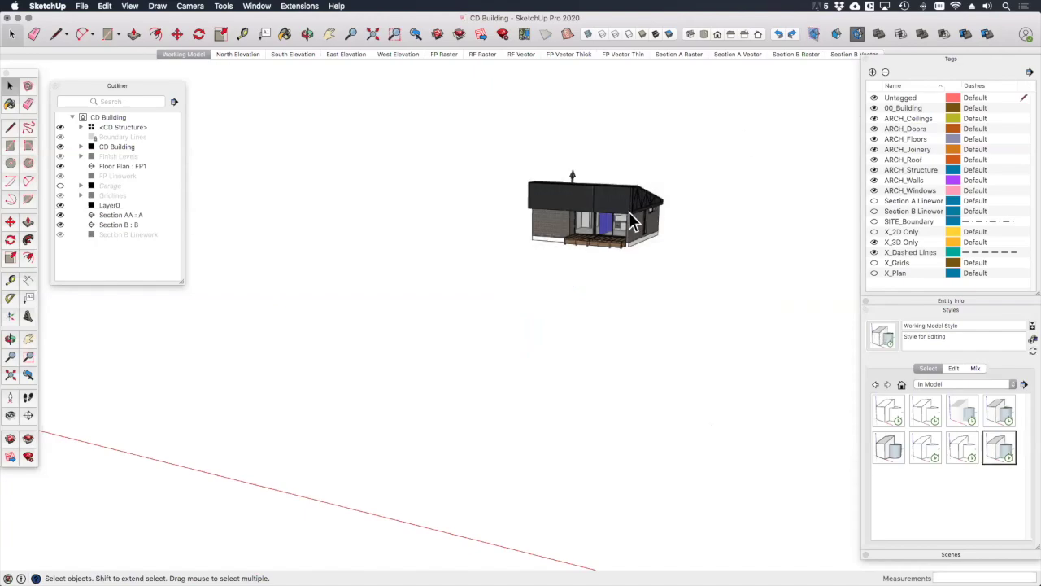
{"action": "scroll", "coordinate": [607, 218], "scroll_direction": "up", "scroll_amount": 2}
{"action": "scroll", "coordinate": [606, 208], "scroll_direction": "up", "scroll_amount": 1}
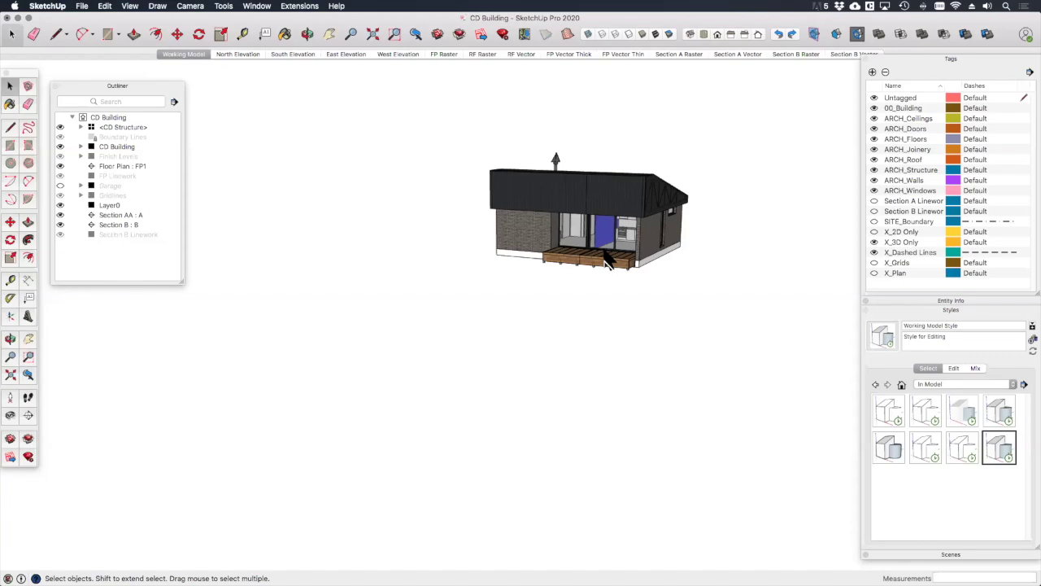
{"action": "left_click", "coordinate": [952, 302]}
Step: Tag the new Layer0 cut-face group as Section A Linework and view the Section A Vector scene
{"action": "scroll", "coordinate": [577, 259], "scroll_direction": "up", "scroll_amount": 5}
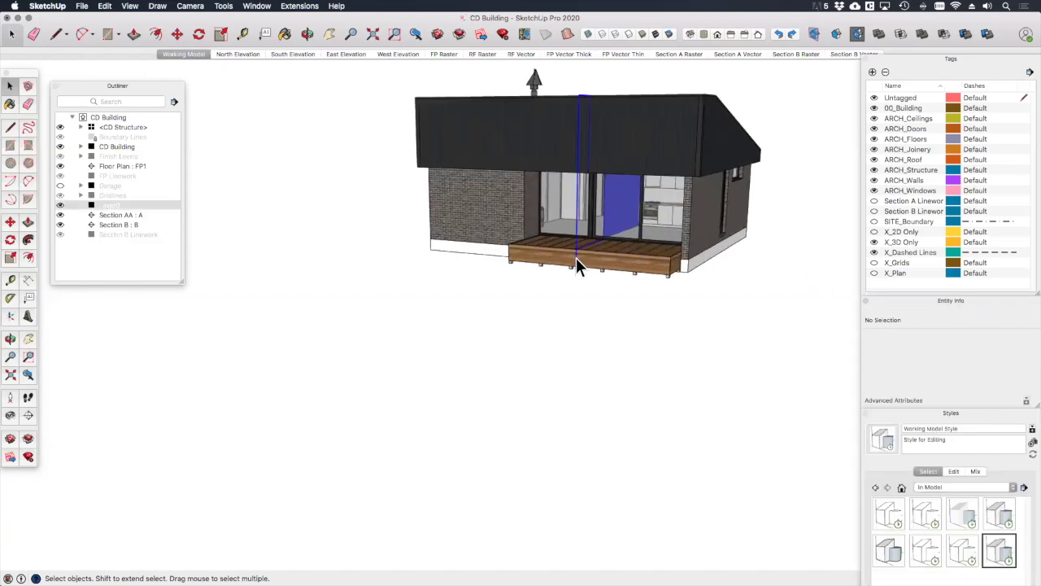
{"action": "left_click", "coordinate": [576, 257]}
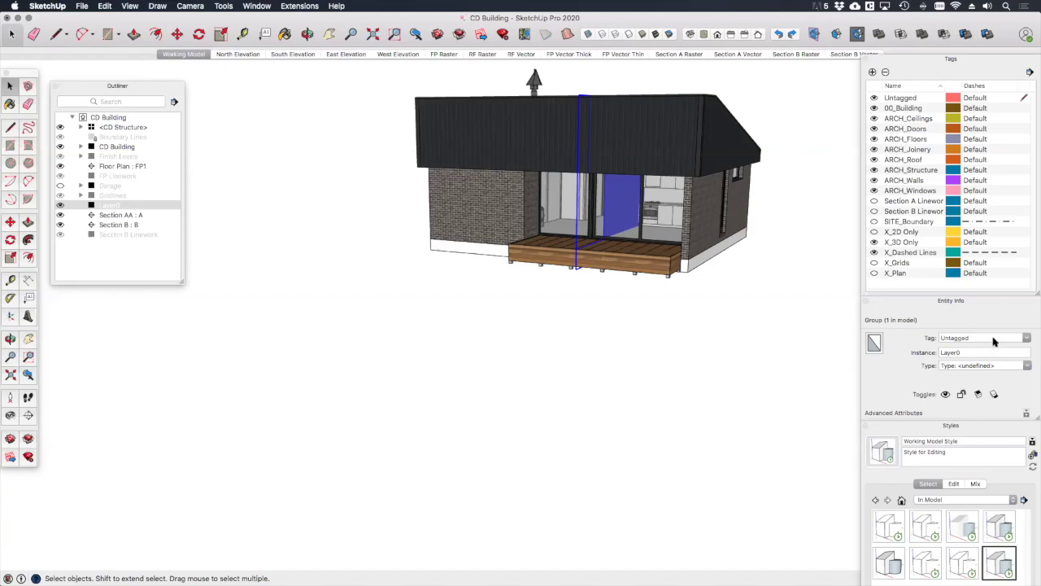
{"action": "left_click", "coordinate": [1027, 337]}
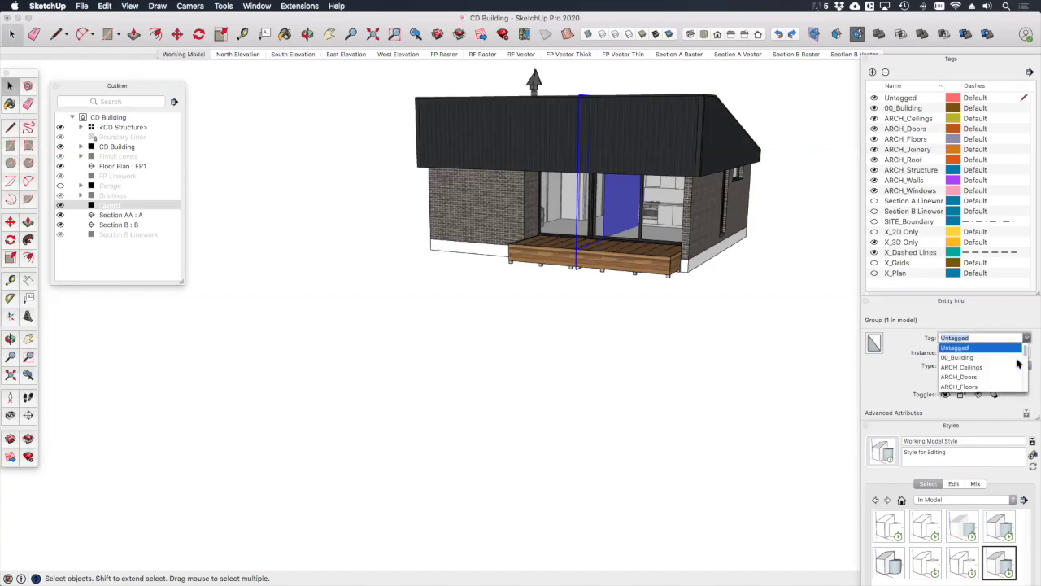
{"action": "scroll", "coordinate": [1008, 362], "scroll_direction": "down", "scroll_amount": 5}
{"action": "left_click", "coordinate": [964, 356]}
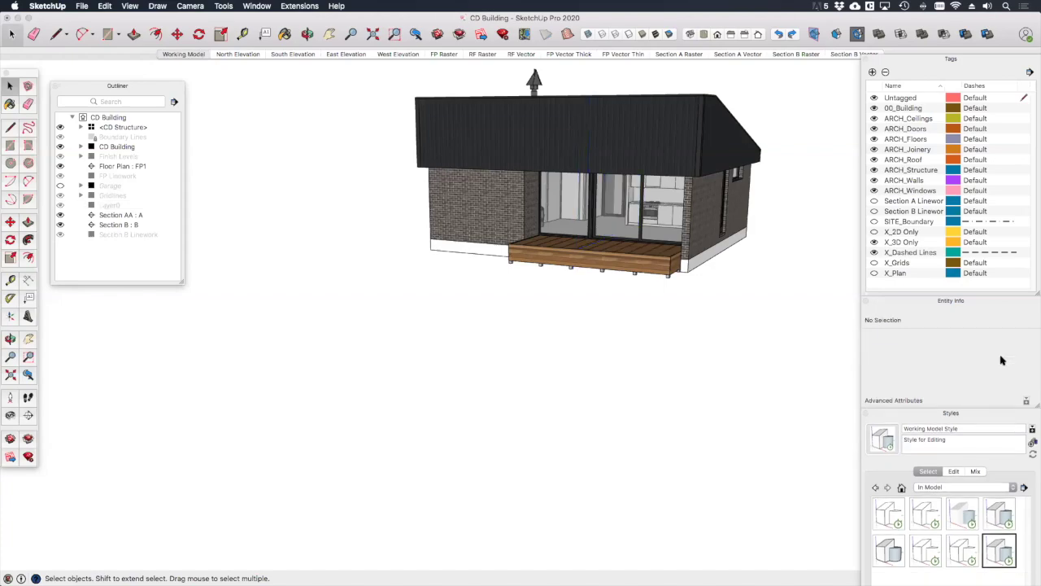
{"action": "left_click", "coordinate": [736, 54]}
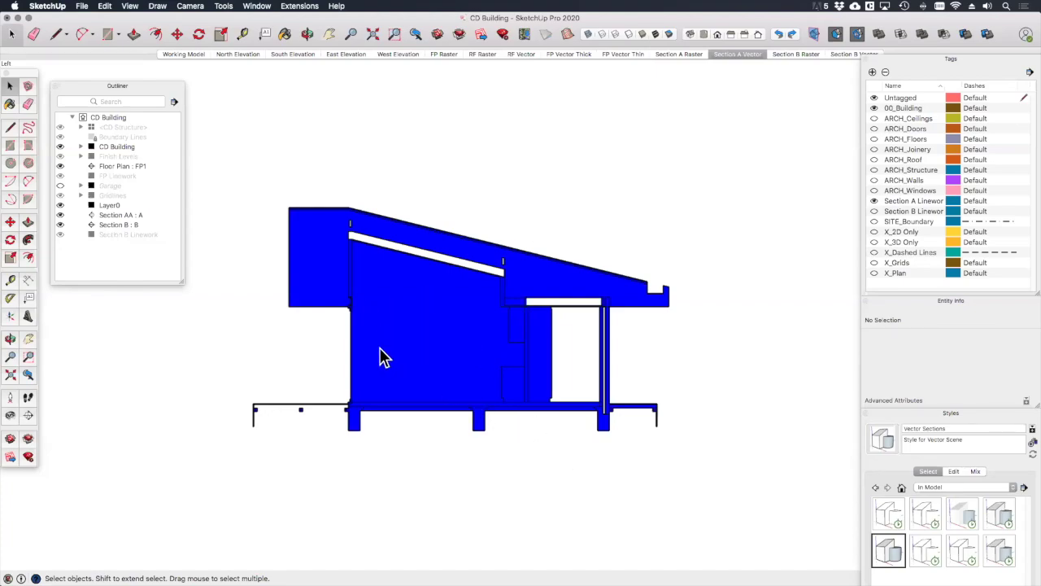
Step: Enter the blue section cut-face group for editing and bring up the Colors palette
{"action": "left_click", "coordinate": [417, 340]}
{"action": "double_click", "coordinate": [417, 340]}
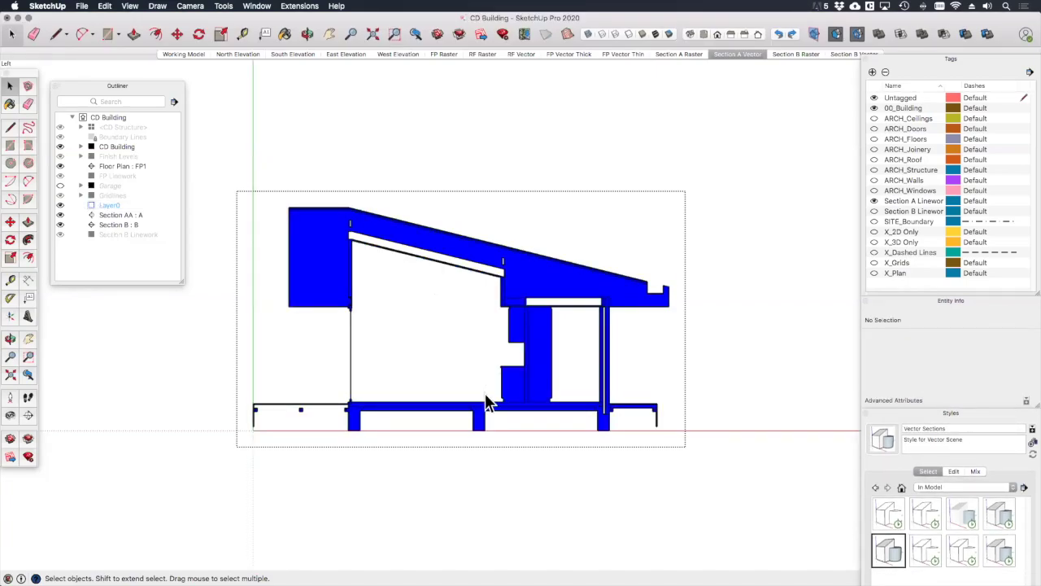
{"action": "scroll", "coordinate": [486, 397], "scroll_direction": "up", "scroll_amount": 1}
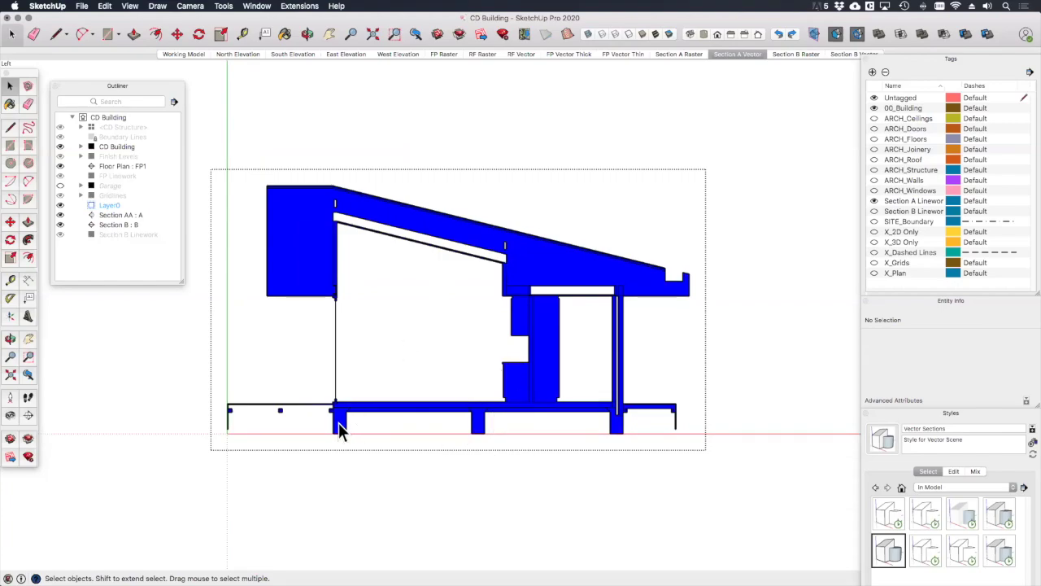
{"action": "scroll", "coordinate": [340, 429], "scroll_direction": "up", "scroll_amount": 3}
{"action": "scroll", "coordinate": [358, 406], "scroll_direction": "up", "scroll_amount": 2}
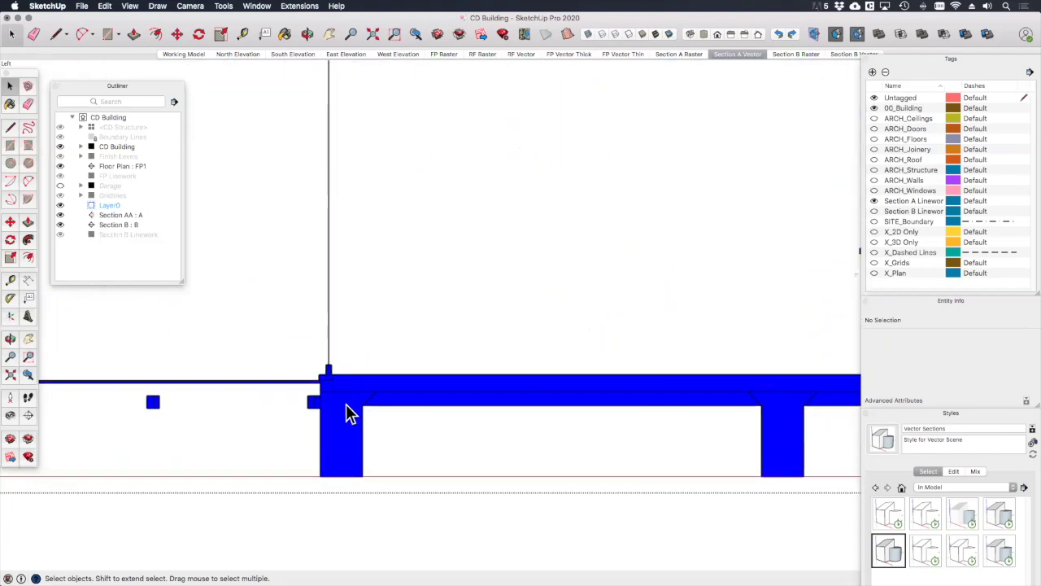
{"action": "key", "text": "super+shift+e"}
{"action": "key", "text": "super+shift+c"}
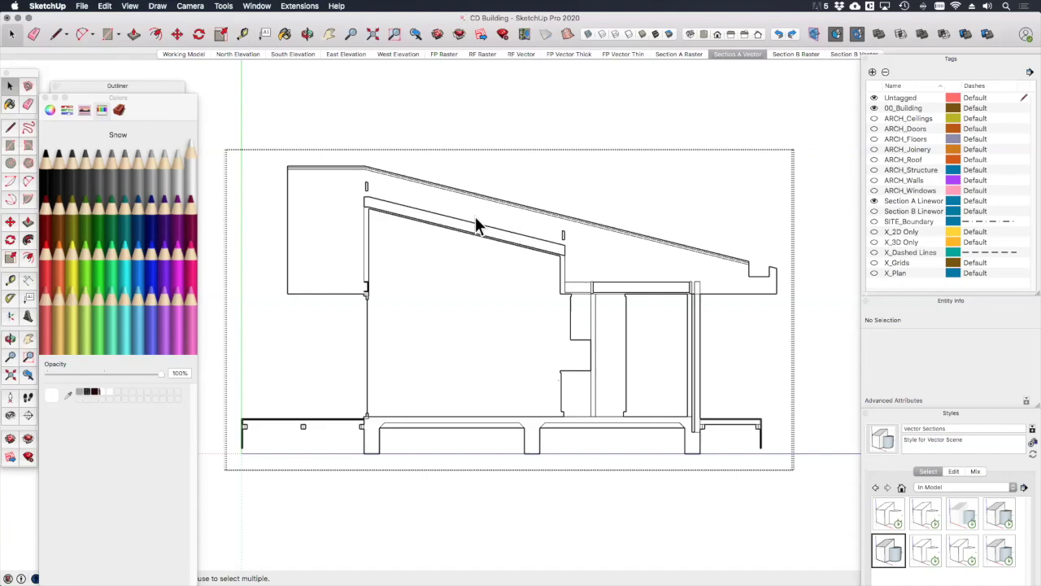
{"action": "scroll", "coordinate": [475, 216], "scroll_direction": "up", "scroll_amount": 10}
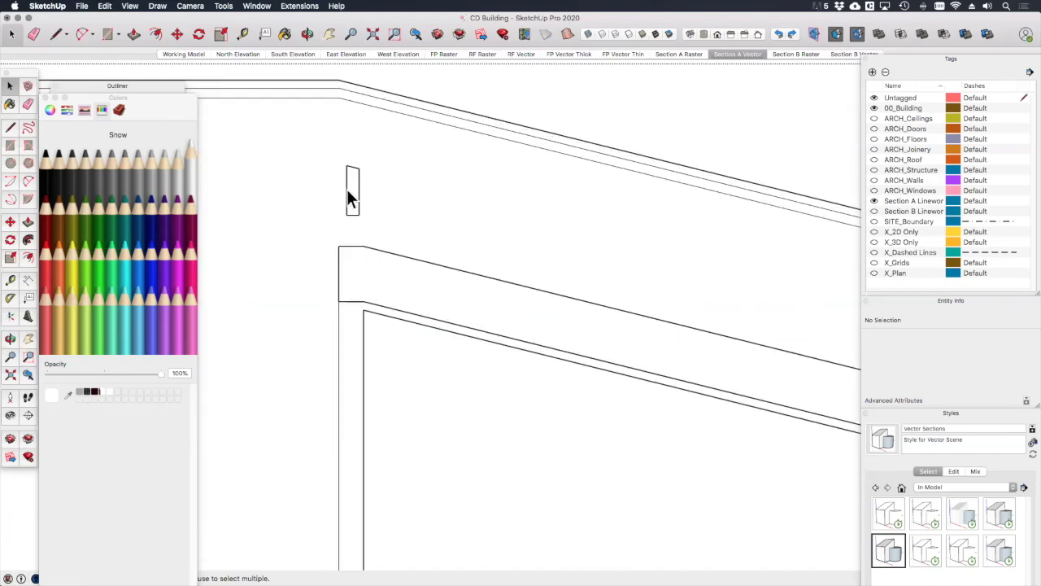
{"action": "scroll", "coordinate": [358, 217], "scroll_direction": "down", "scroll_amount": 2}
{"action": "key", "text": "l"}
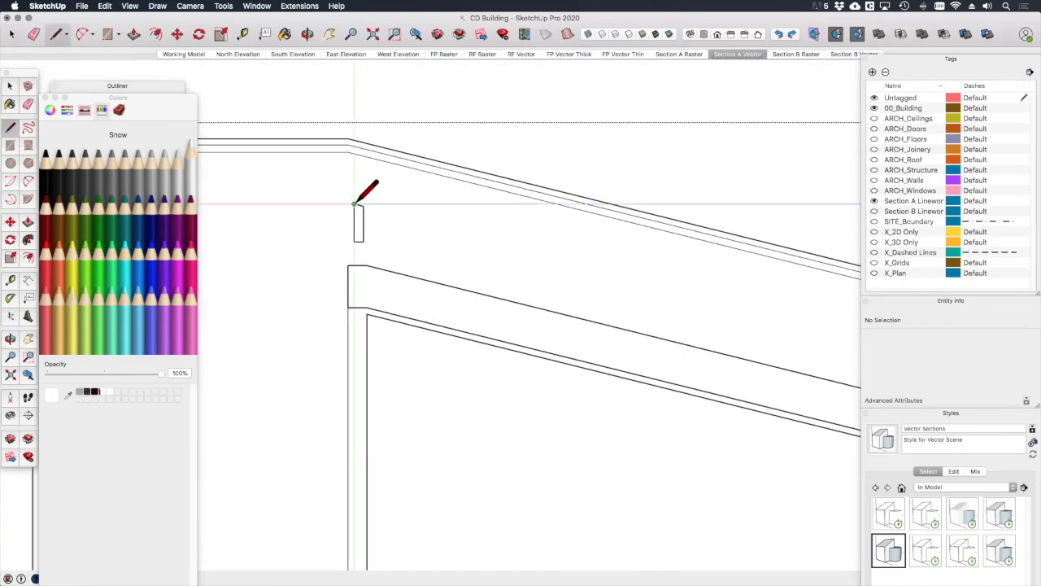
{"action": "left_click", "coordinate": [361, 240]}
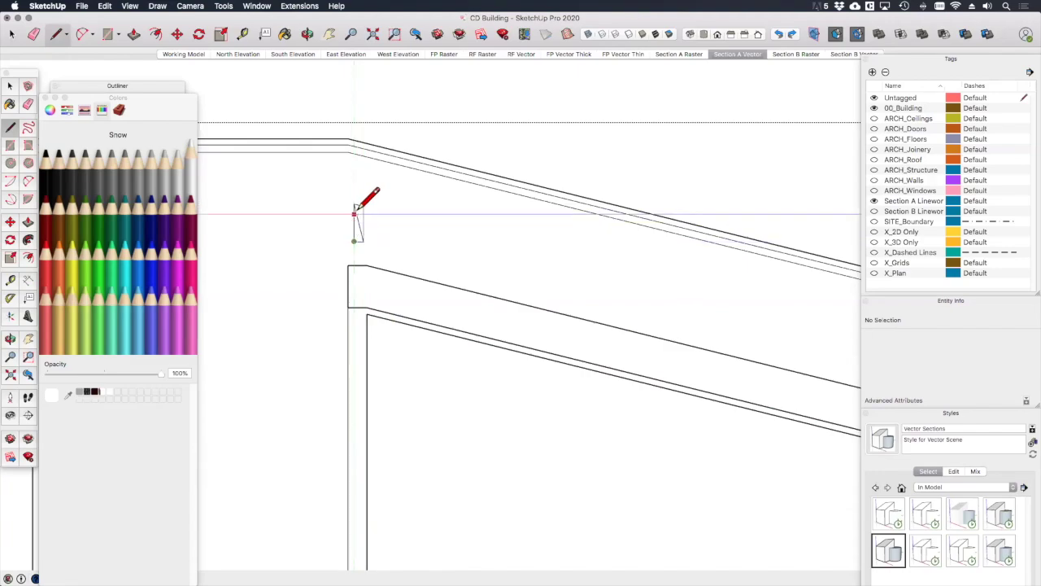
{"action": "key", "text": "space"}
{"action": "scroll", "coordinate": [334, 209], "scroll_direction": "down", "scroll_amount": 3}
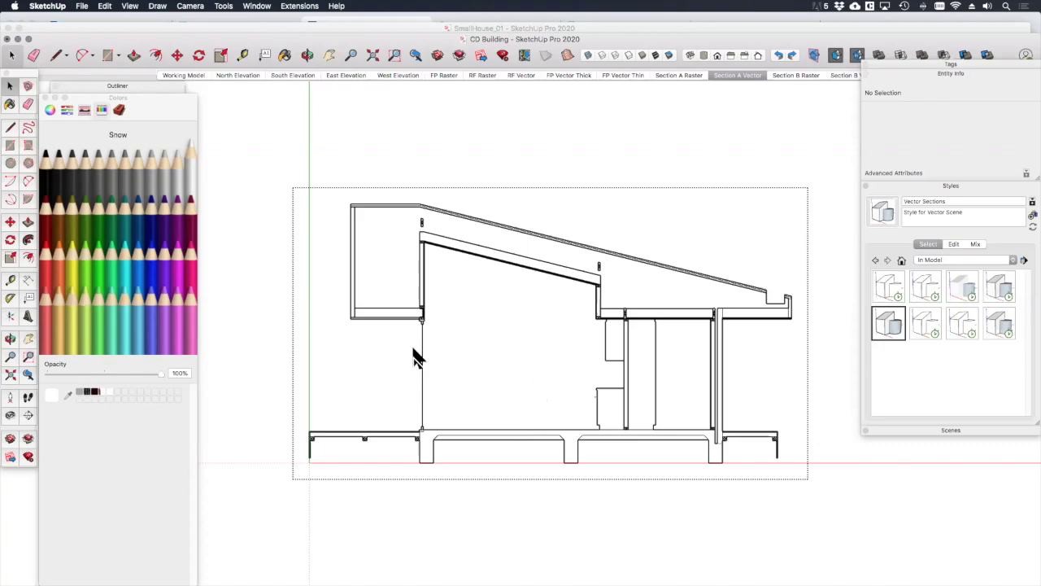
{"action": "scroll", "coordinate": [402, 327], "scroll_direction": "up", "scroll_amount": 1}
{"action": "scroll", "coordinate": [402, 329], "scroll_direction": "up", "scroll_amount": 5}
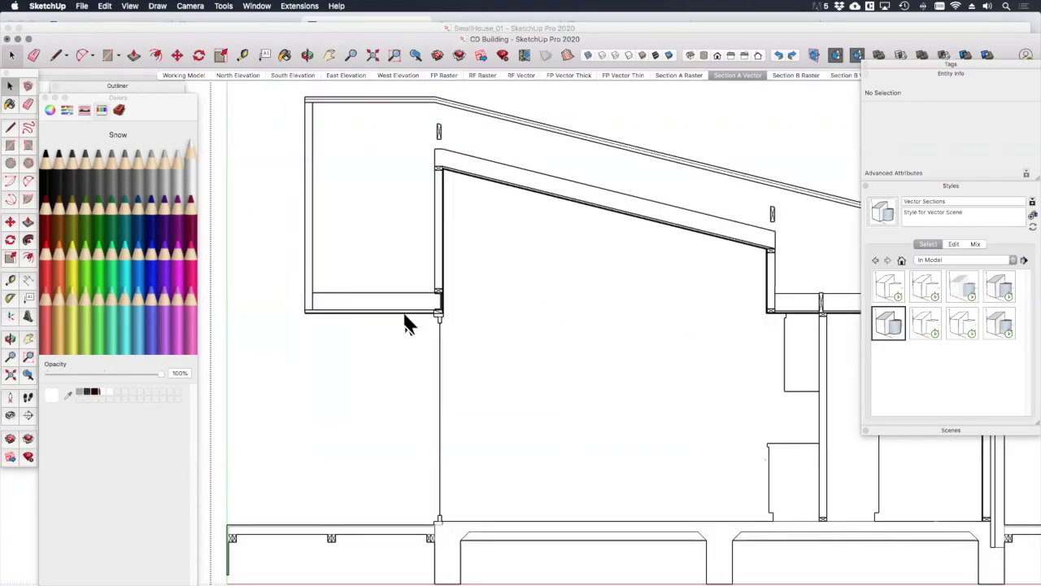
{"action": "scroll", "coordinate": [444, 288], "scroll_direction": "down", "scroll_amount": 3}
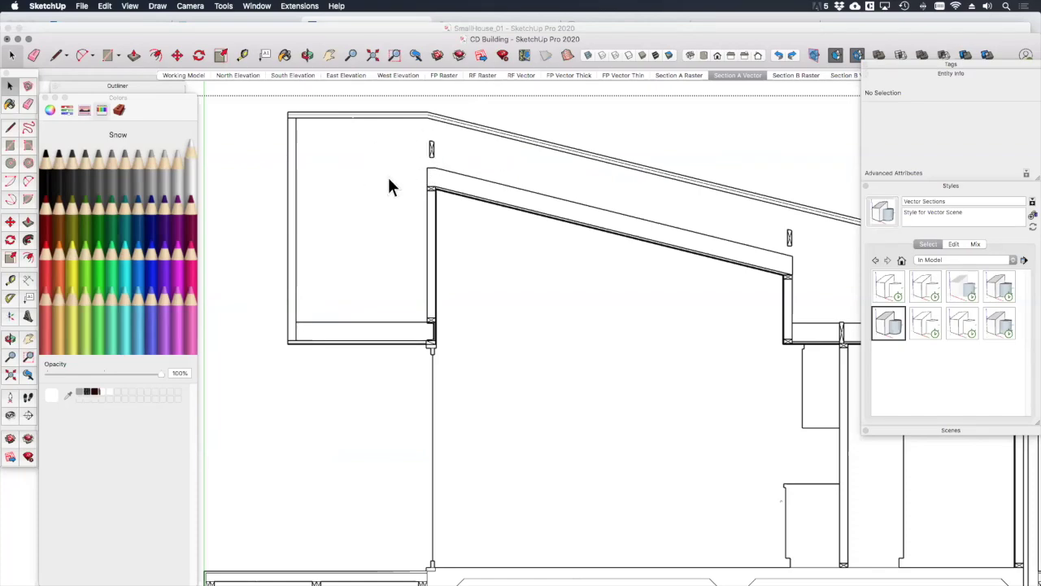
{"action": "scroll", "coordinate": [382, 189], "scroll_direction": "down", "scroll_amount": 2}
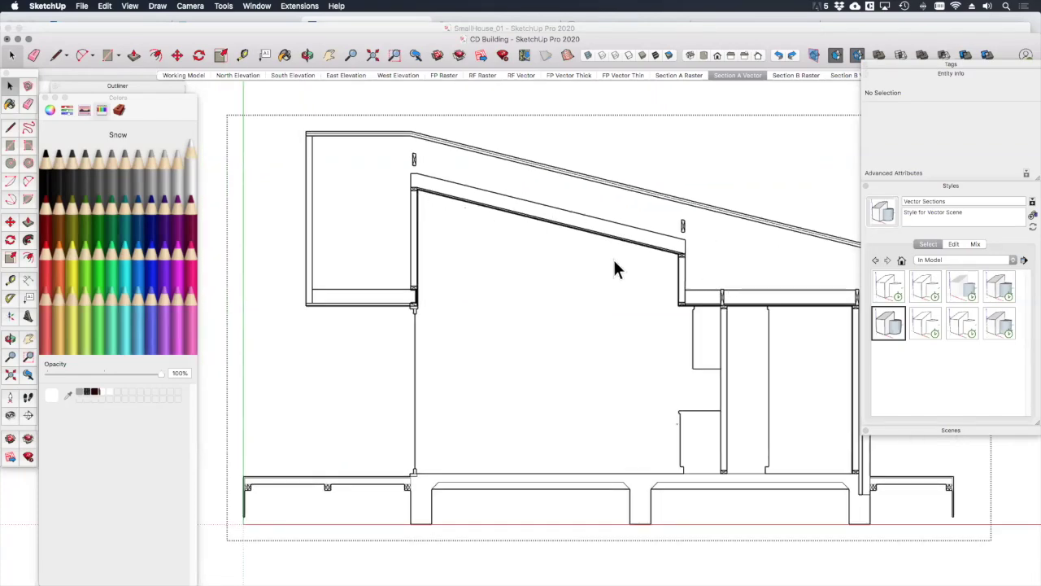
{"action": "scroll", "coordinate": [614, 265], "scroll_direction": "down", "scroll_amount": 3}
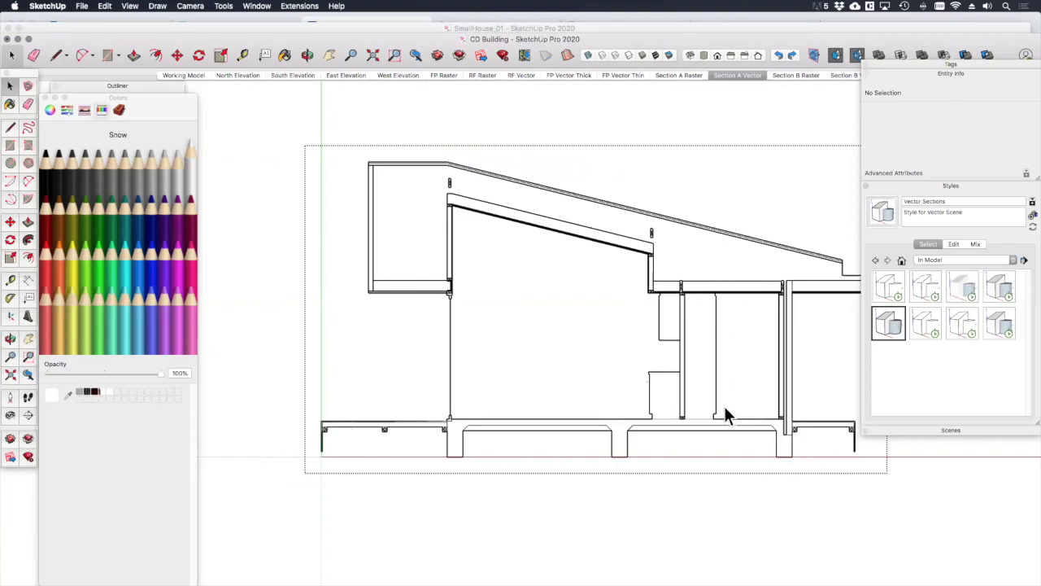
{"action": "scroll", "coordinate": [724, 413], "scroll_direction": "up", "scroll_amount": 5}
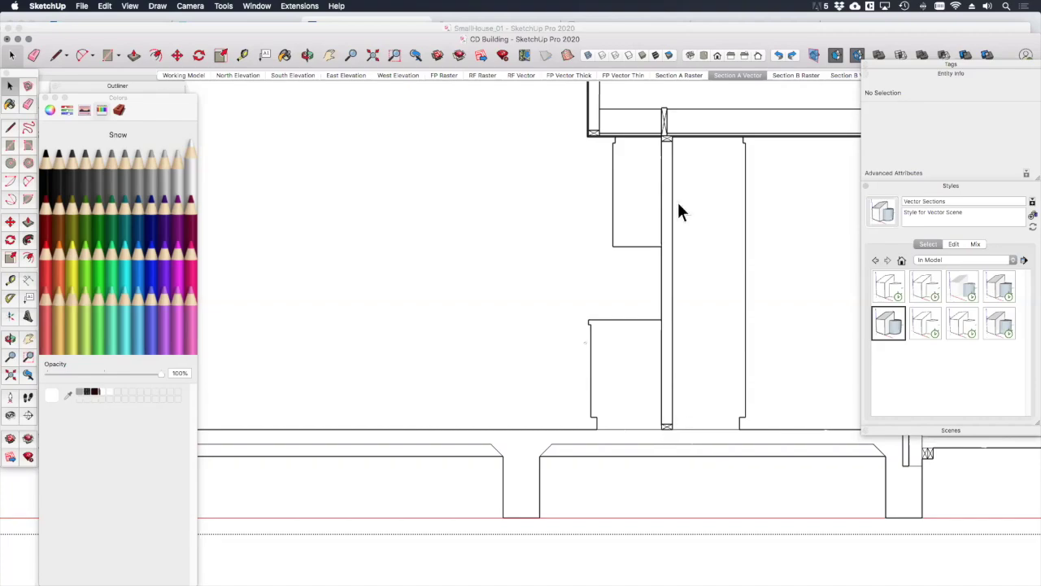
{"action": "left_click", "coordinate": [667, 426]}
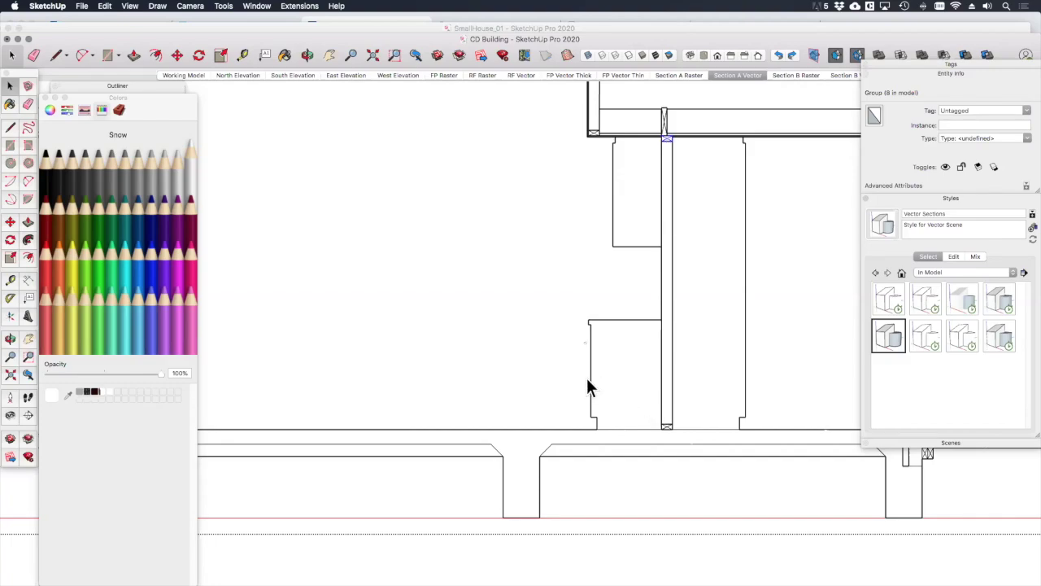
{"action": "scroll", "coordinate": [504, 362], "scroll_direction": "down", "scroll_amount": 5}
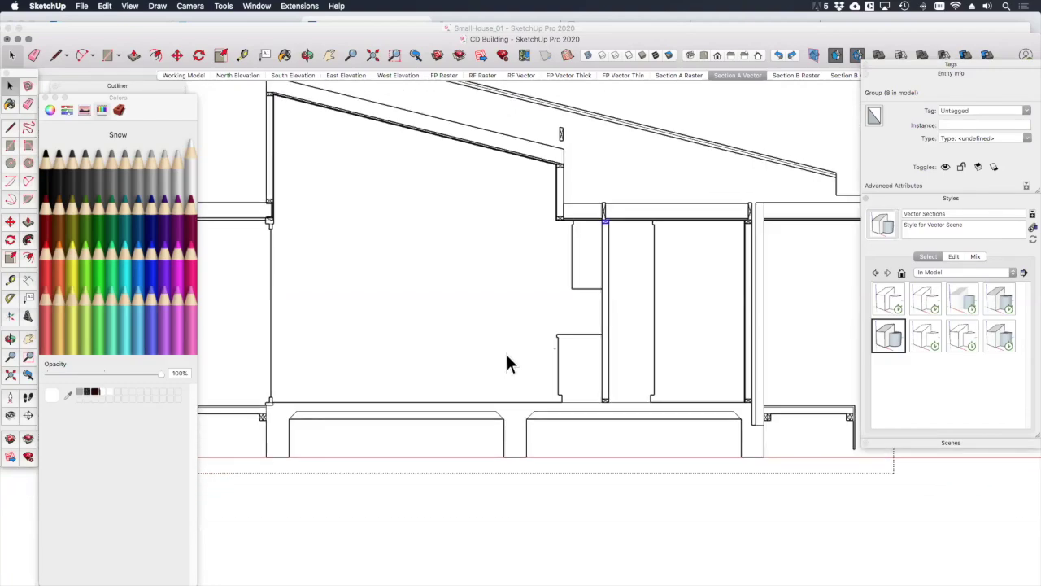
{"action": "scroll", "coordinate": [595, 240], "scroll_direction": "up", "scroll_amount": 5}
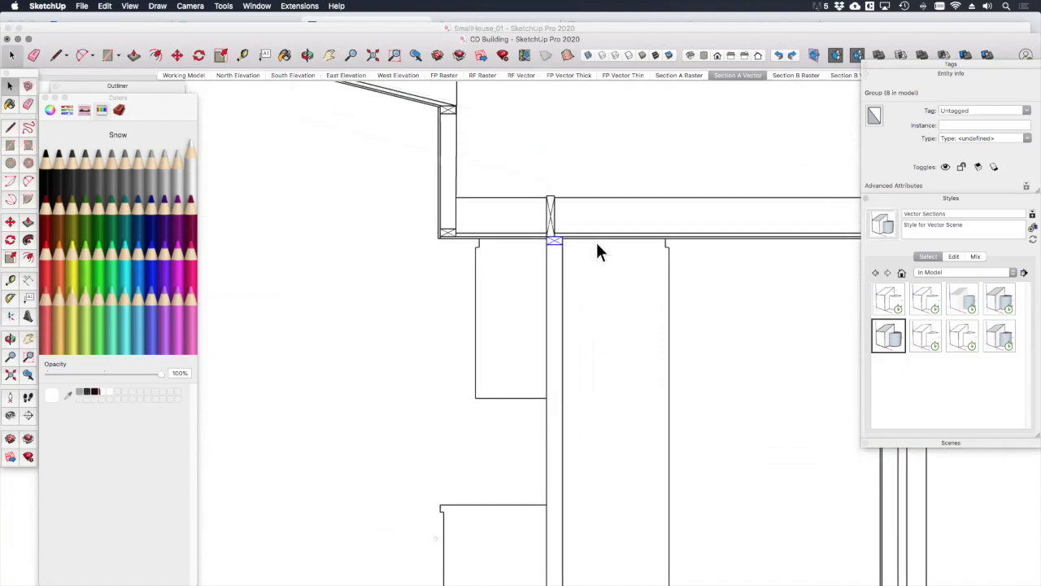
{"action": "scroll", "coordinate": [596, 245], "scroll_direction": "up", "scroll_amount": 3}
{"action": "scroll", "coordinate": [565, 240], "scroll_direction": "down", "scroll_amount": 5}
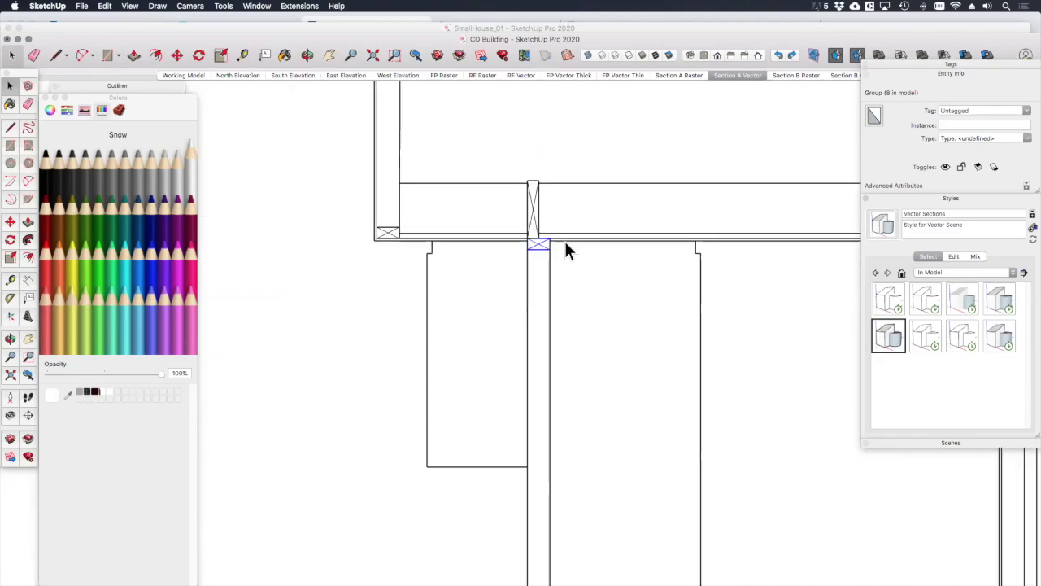
{"action": "scroll", "coordinate": [650, 236], "scroll_direction": "down", "scroll_amount": 6}
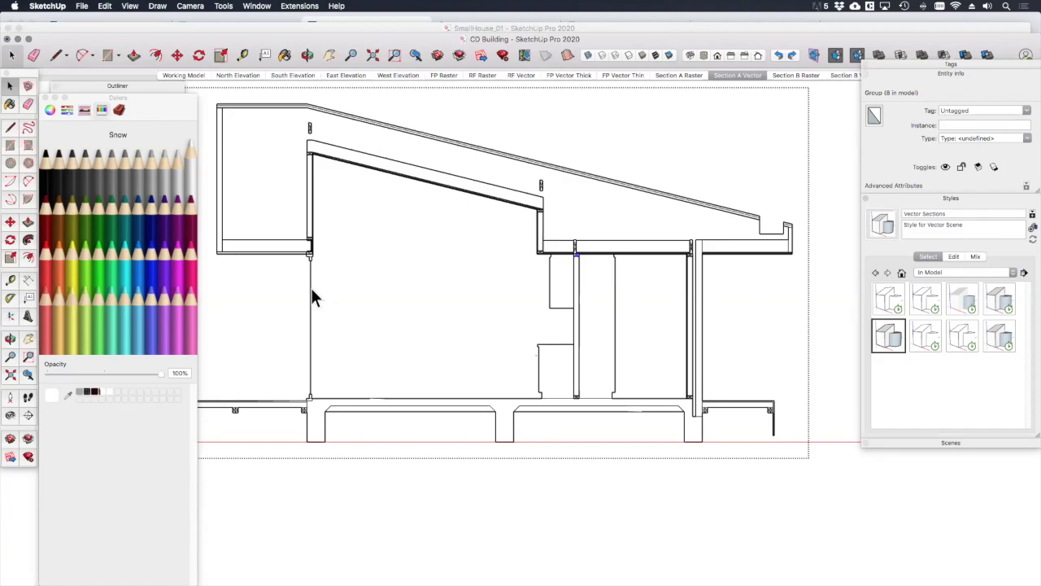
{"action": "scroll", "coordinate": [461, 362], "scroll_direction": "down", "scroll_amount": 2}
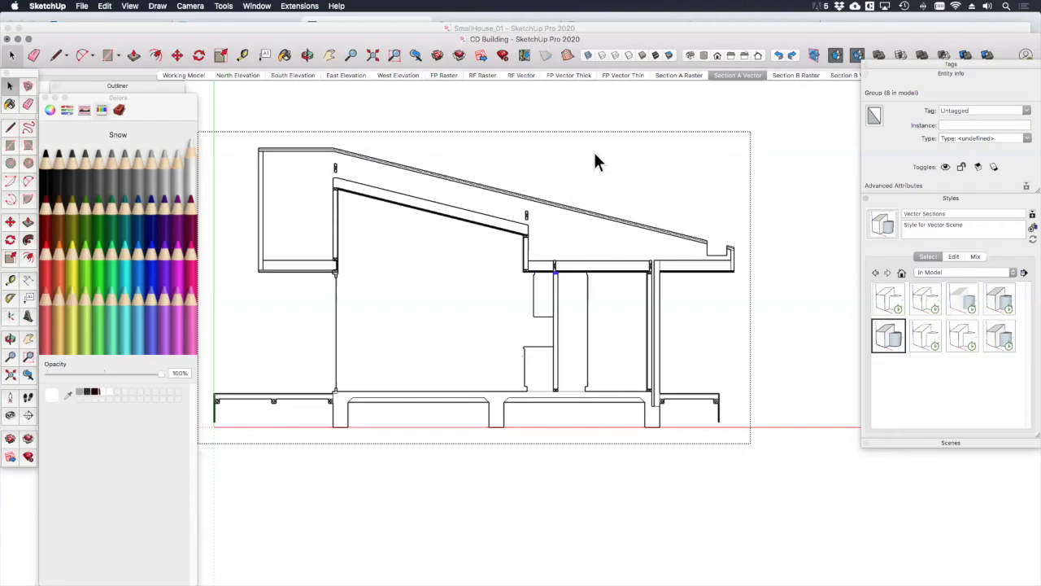
{"action": "left_click", "coordinate": [537, 232]}
{"action": "scroll", "coordinate": [648, 376], "scroll_direction": "up", "scroll_amount": 2}
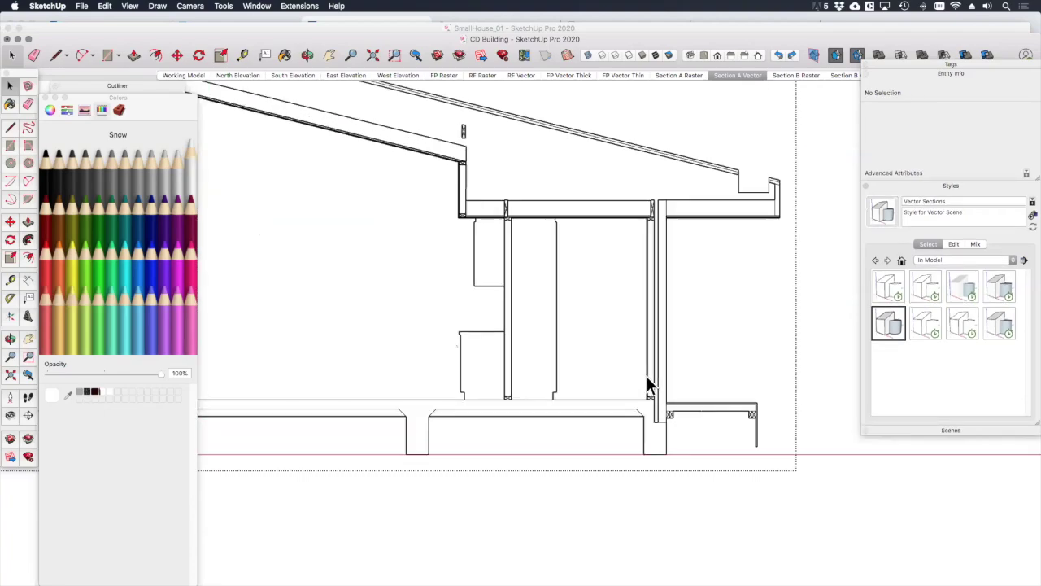
{"action": "scroll", "coordinate": [645, 332], "scroll_direction": "up", "scroll_amount": 2}
{"action": "scroll", "coordinate": [650, 336], "scroll_direction": "down", "scroll_amount": 5}
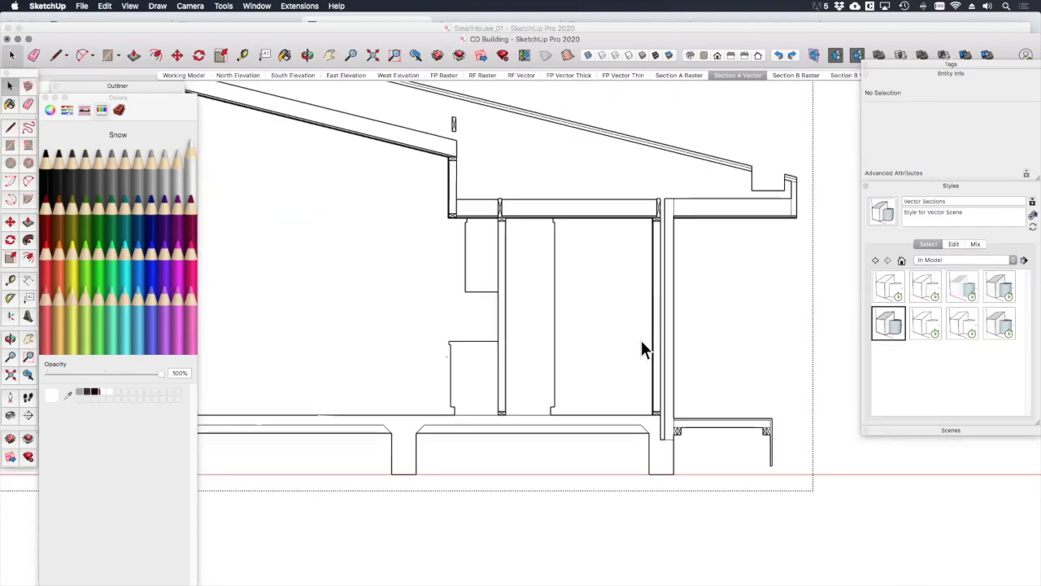
{"action": "scroll", "coordinate": [436, 381], "scroll_direction": "up", "scroll_amount": 6}
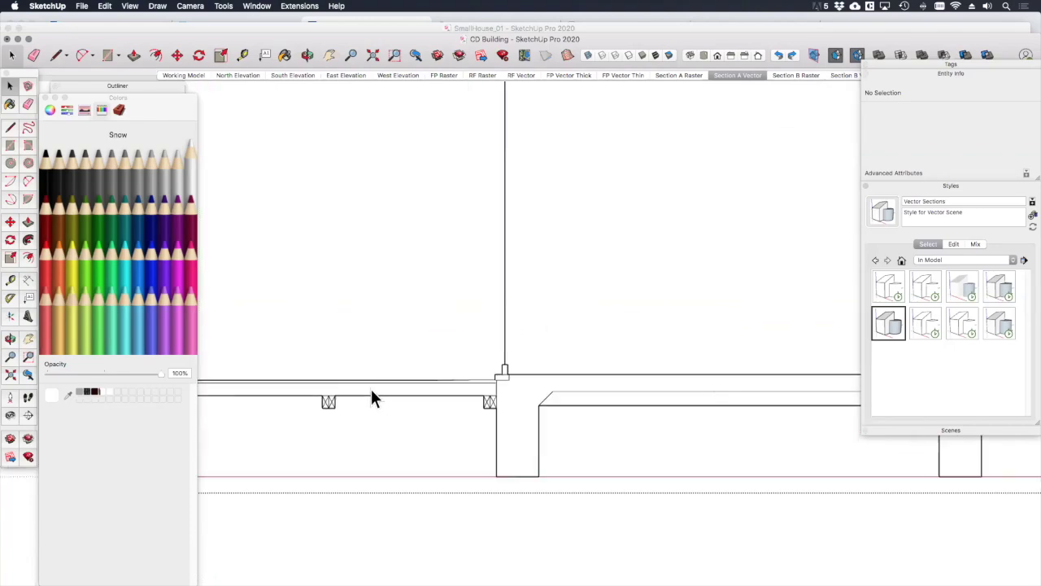
{"action": "scroll", "coordinate": [448, 411], "scroll_direction": "down", "scroll_amount": 5}
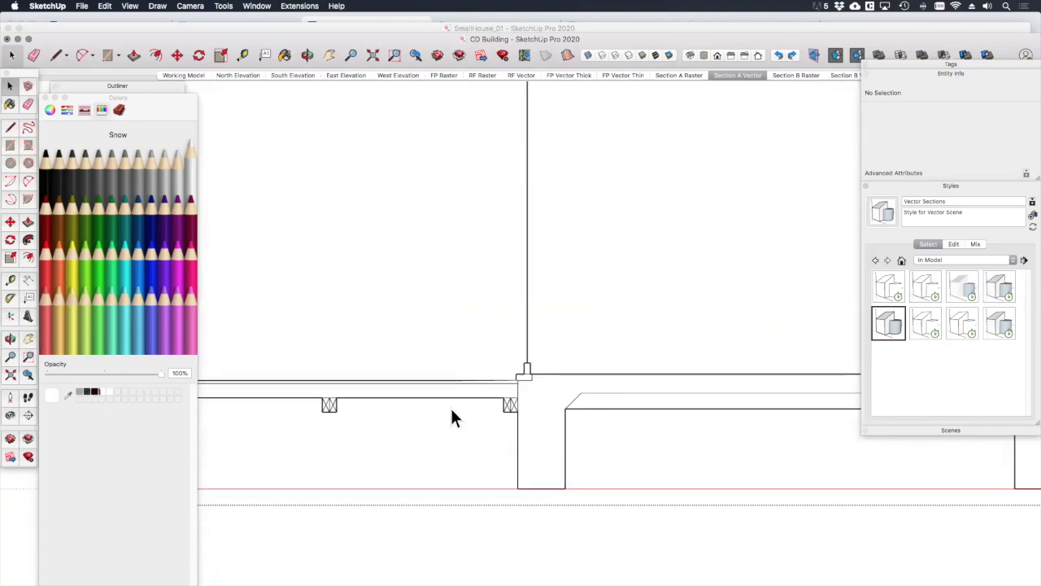
{"action": "scroll", "coordinate": [368, 381], "scroll_direction": "down", "scroll_amount": 2}
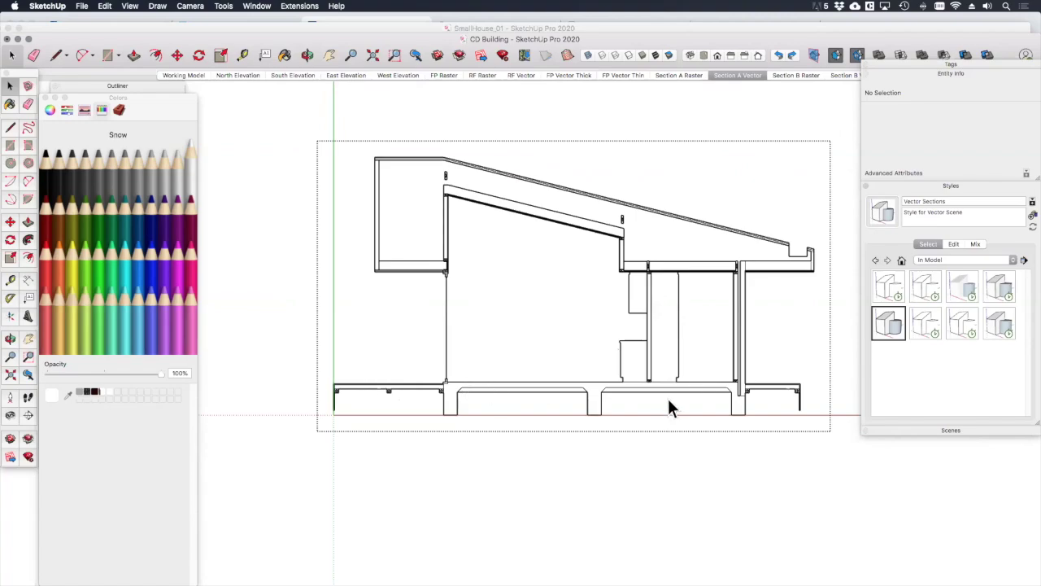
Step: Create a new copy of the current style and rename it CD Vector Sections
{"action": "left_click", "coordinate": [1031, 215]}
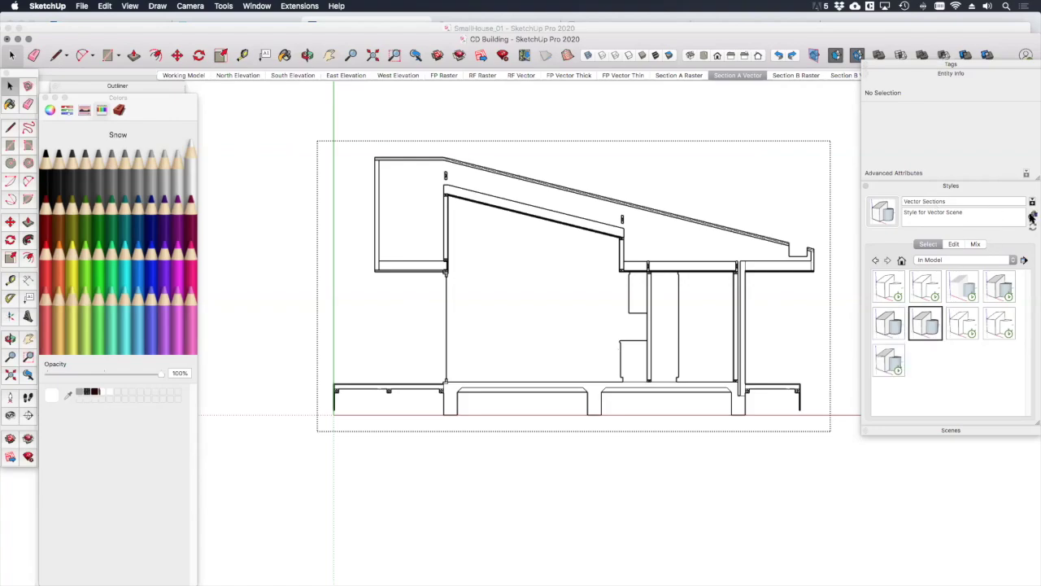
{"action": "left_click", "coordinate": [956, 200]}
{"action": "key", "text": "BackSpace"}
{"action": "left_click", "coordinate": [904, 201]}
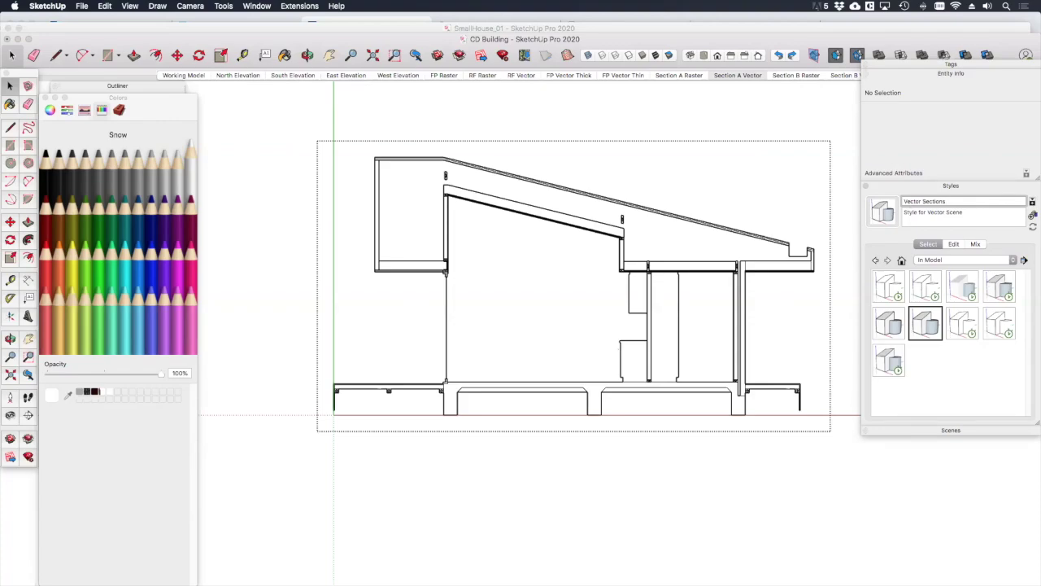
{"action": "type", "text": "CD"}
Step: Set the style's Profiles edge width to 1
{"action": "left_click", "coordinate": [955, 245]}
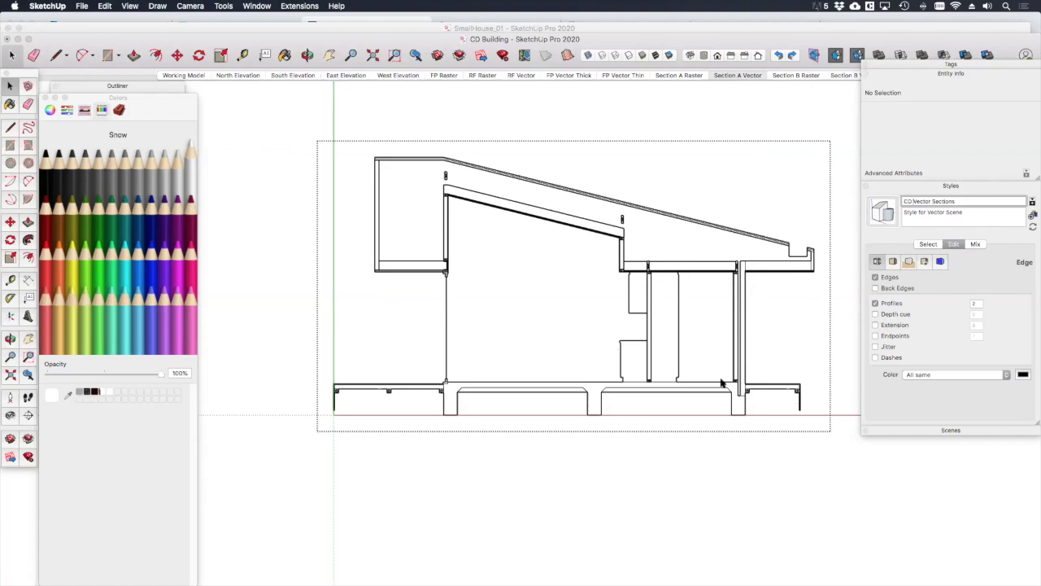
{"action": "left_click", "coordinate": [976, 303]}
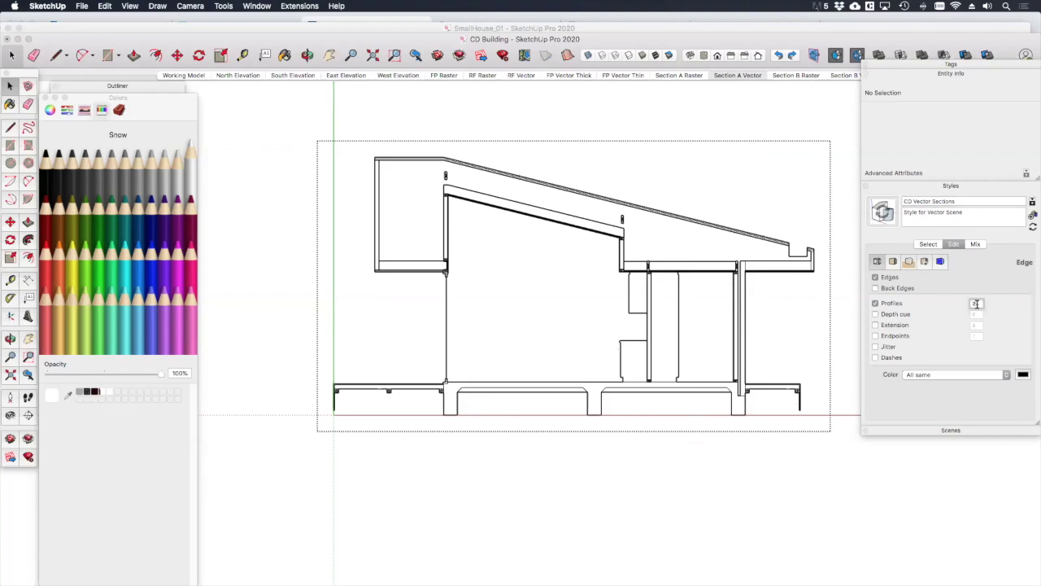
{"action": "type", "text": "1"}
{"action": "key", "text": "Return"}
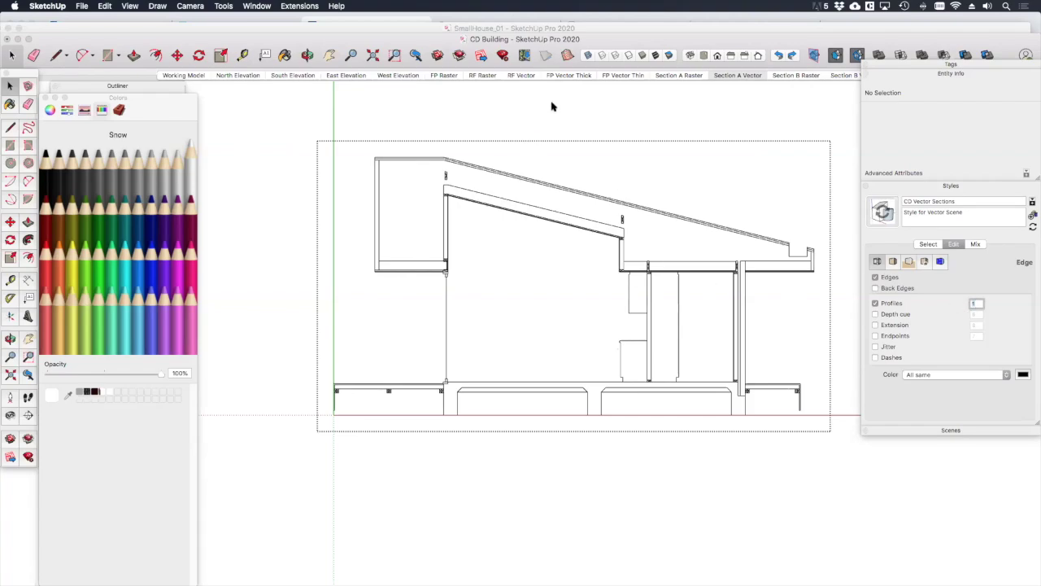
{"action": "scroll", "coordinate": [430, 262], "scroll_direction": "up", "scroll_amount": 3}
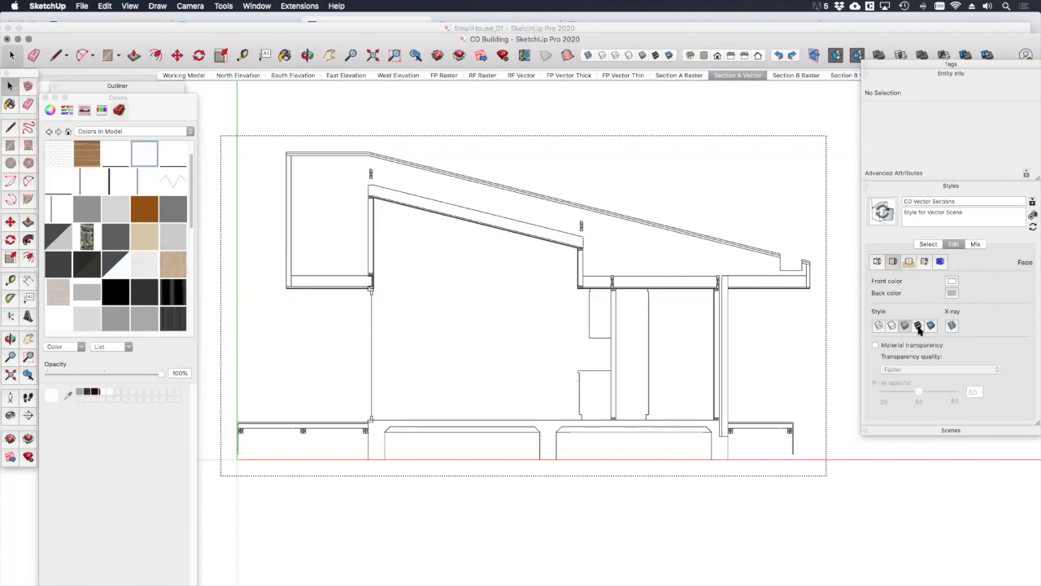
Step: Display faces as Shaded with Textures and update the CD Vector Sections style
{"action": "left_click", "coordinate": [918, 325]}
{"action": "left_click", "coordinate": [885, 215]}
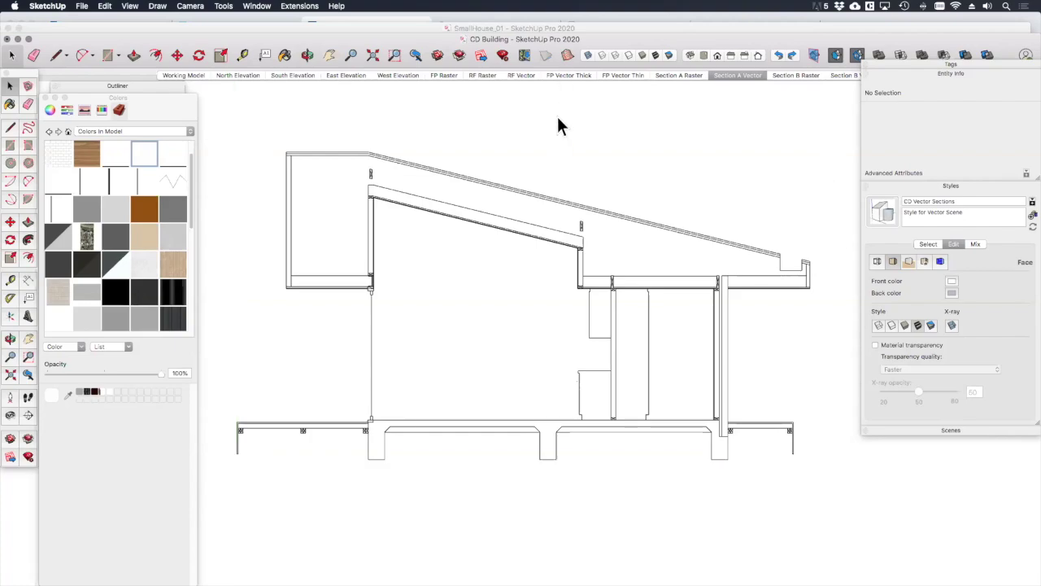
{"action": "left_click", "coordinate": [590, 328]}
{"action": "left_click", "coordinate": [561, 309]}
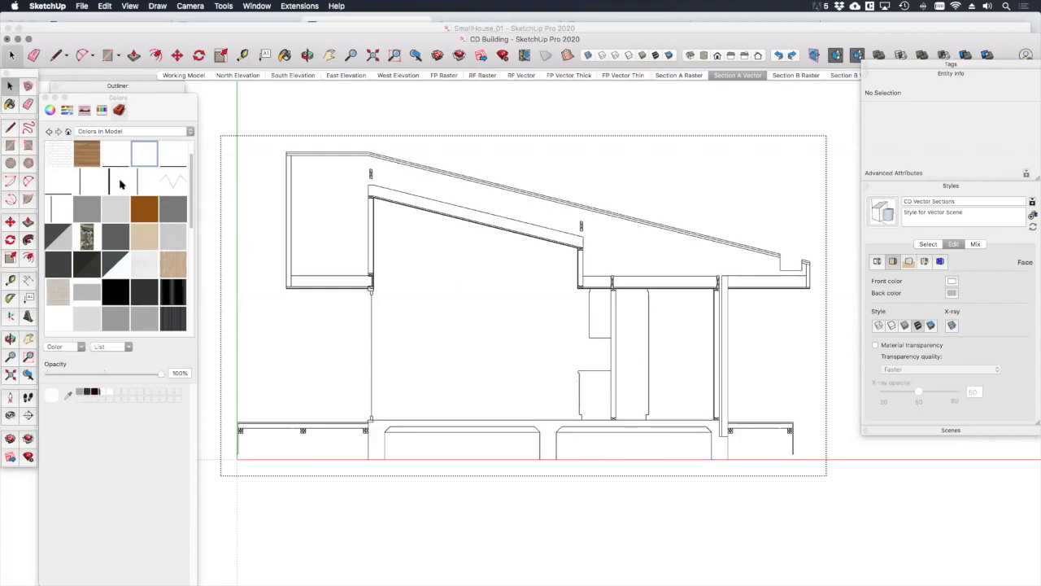
Step: Paint the cut wall section with the diagonal hatch material
{"action": "scroll", "coordinate": [130, 254], "scroll_direction": "down", "scroll_amount": 10}
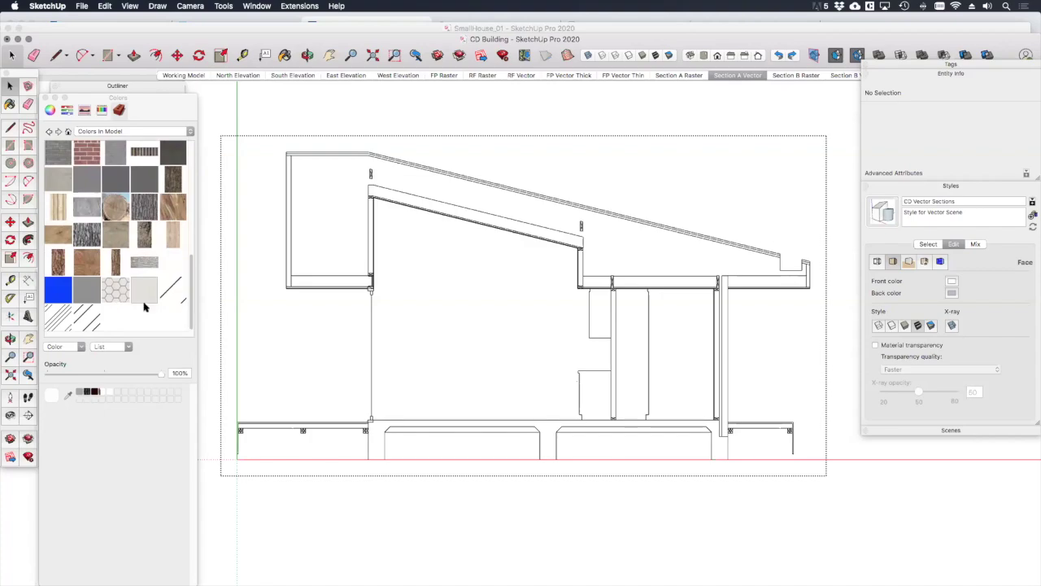
{"action": "left_click", "coordinate": [92, 324]}
{"action": "scroll", "coordinate": [707, 358], "scroll_direction": "up", "scroll_amount": 5}
{"action": "left_click", "coordinate": [718, 376]}
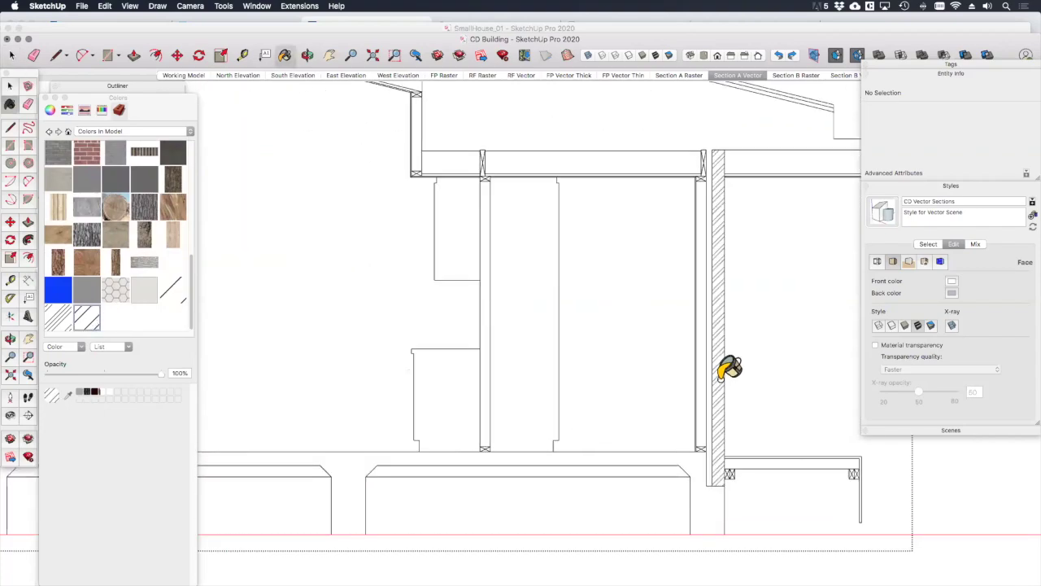
Step: Paint the floor slab section with the Concrete material from the Patterns collection
{"action": "scroll", "coordinate": [723, 366], "scroll_direction": "down", "scroll_amount": 3}
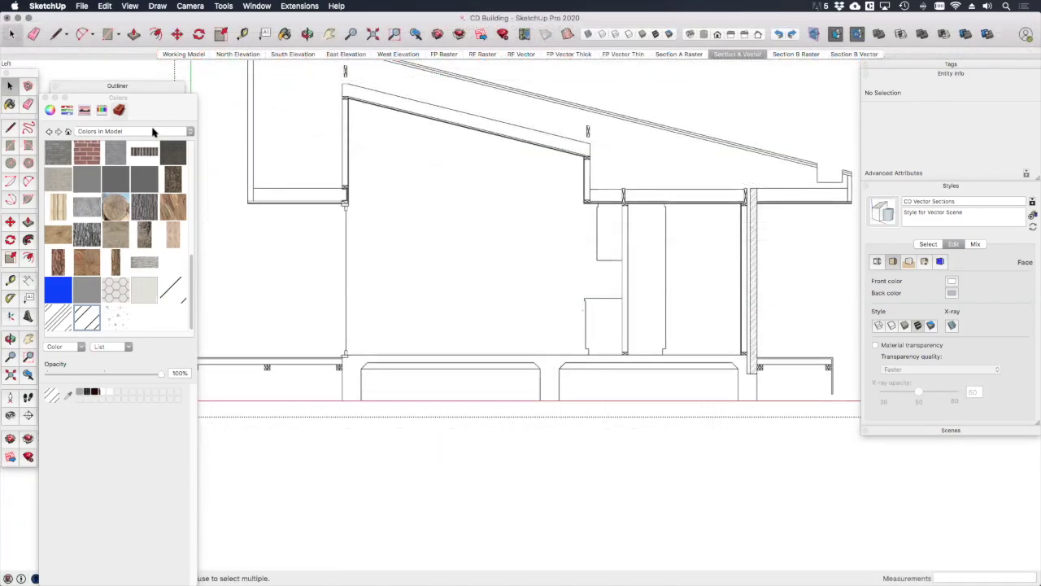
{"action": "left_click", "coordinate": [154, 131]}
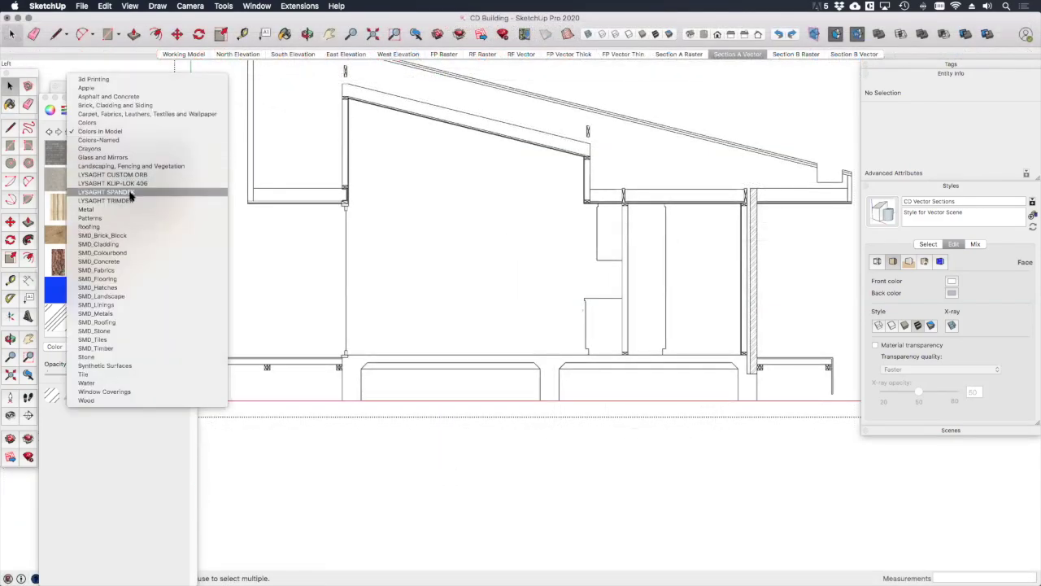
{"action": "left_click", "coordinate": [91, 218]}
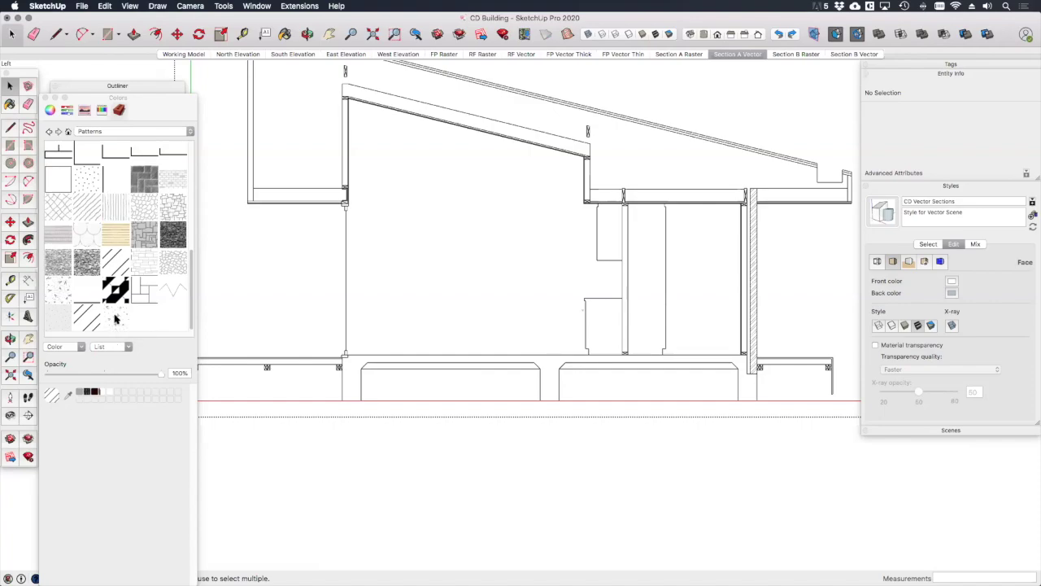
{"action": "left_click", "coordinate": [117, 318]}
{"action": "left_click", "coordinate": [356, 360]}
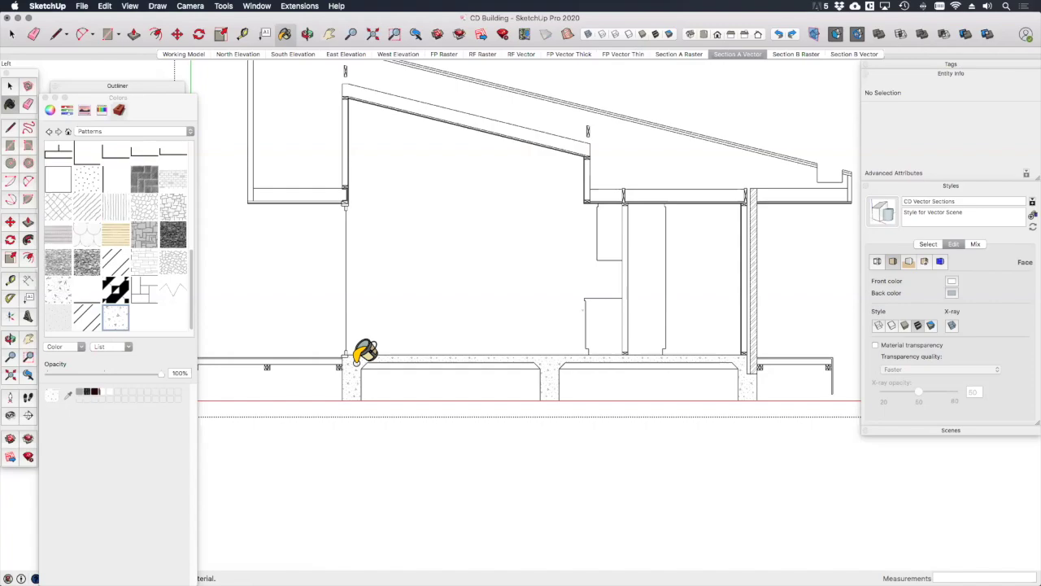
{"action": "scroll", "coordinate": [364, 349], "scroll_direction": "down", "scroll_amount": 2}
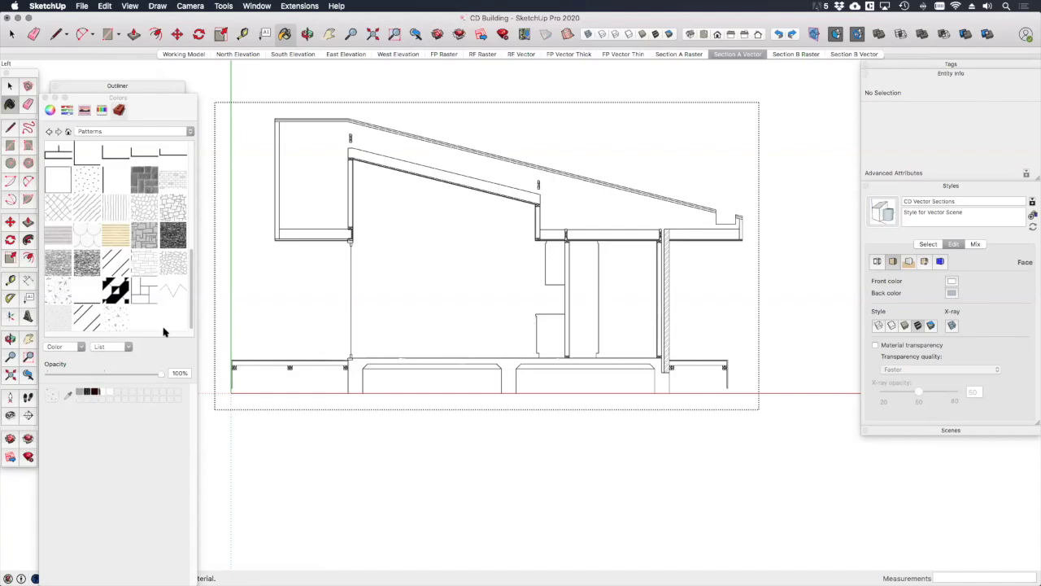
Step: Duplicate the Concrete pattern material and name the copy Concrete Grey
{"action": "left_click", "coordinate": [116, 317]}
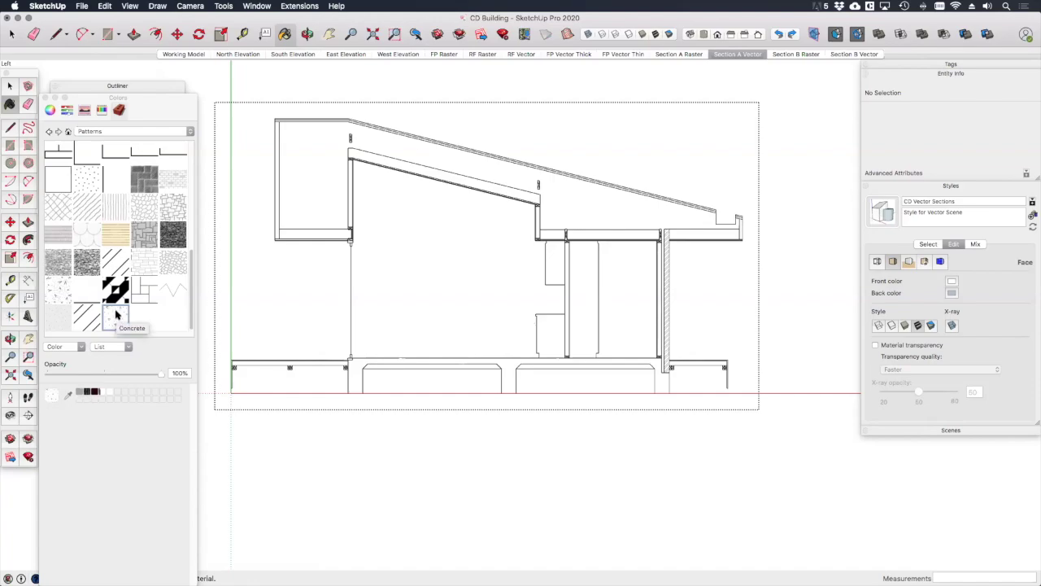
{"action": "right_click", "coordinate": [116, 317]}
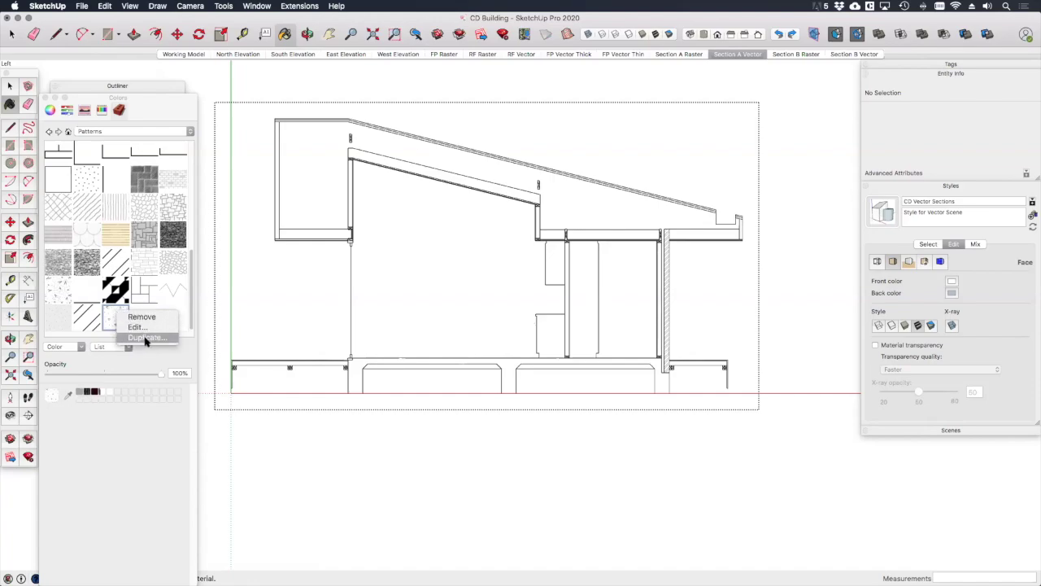
{"action": "left_click", "coordinate": [146, 338]}
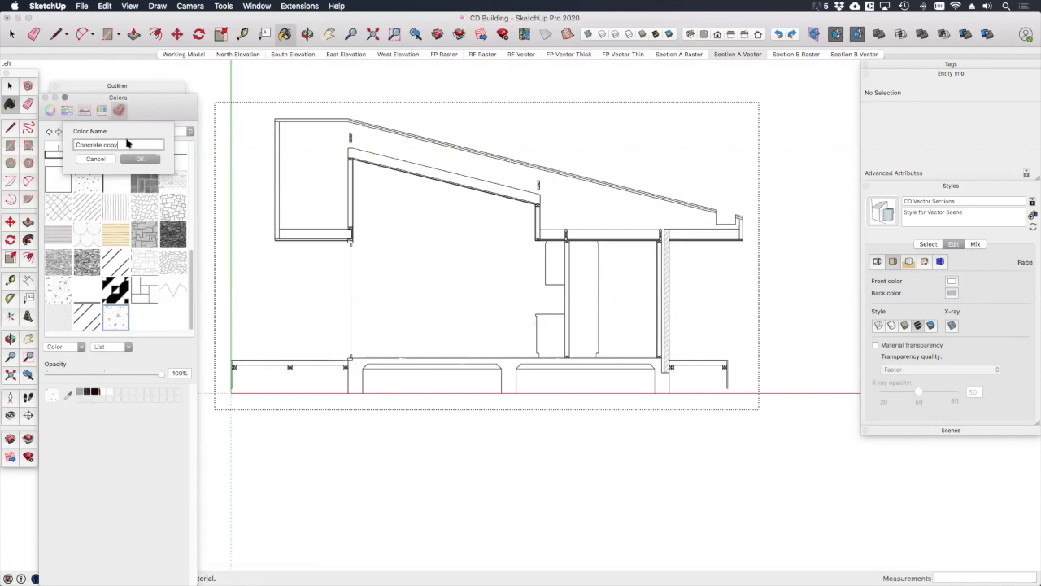
{"action": "key", "text": "BackSpace"}
{"action": "key", "text": "BackSpace"}
{"action": "key", "text": "BackSpace"}
{"action": "key", "text": "BackSpace"}
{"action": "type", "text": "Grey"}
{"action": "left_click", "coordinate": [143, 160]}
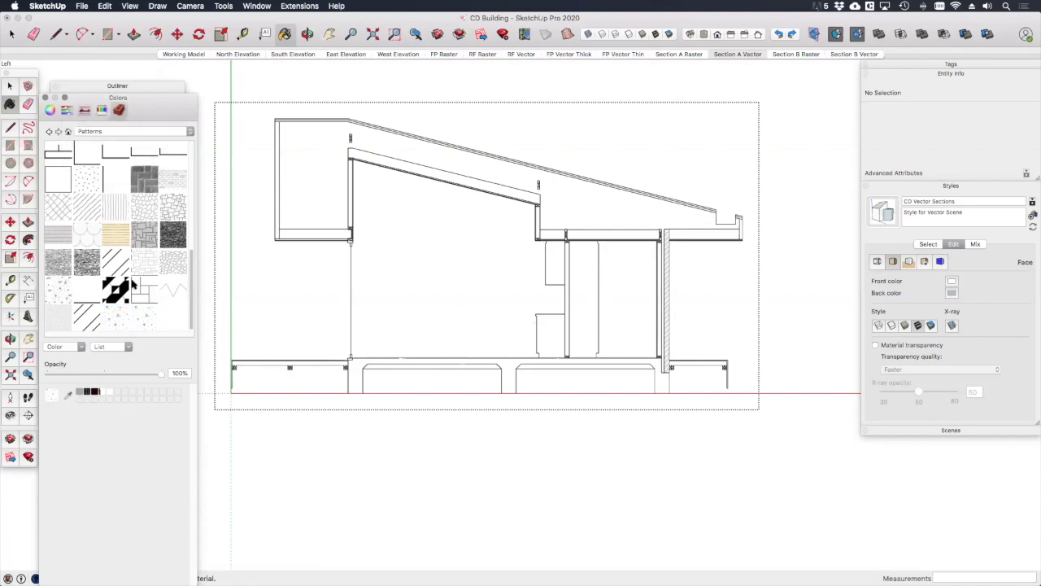
Step: Tint the Concrete Grey material with the Silver colour
{"action": "right_click", "coordinate": [144, 313]}
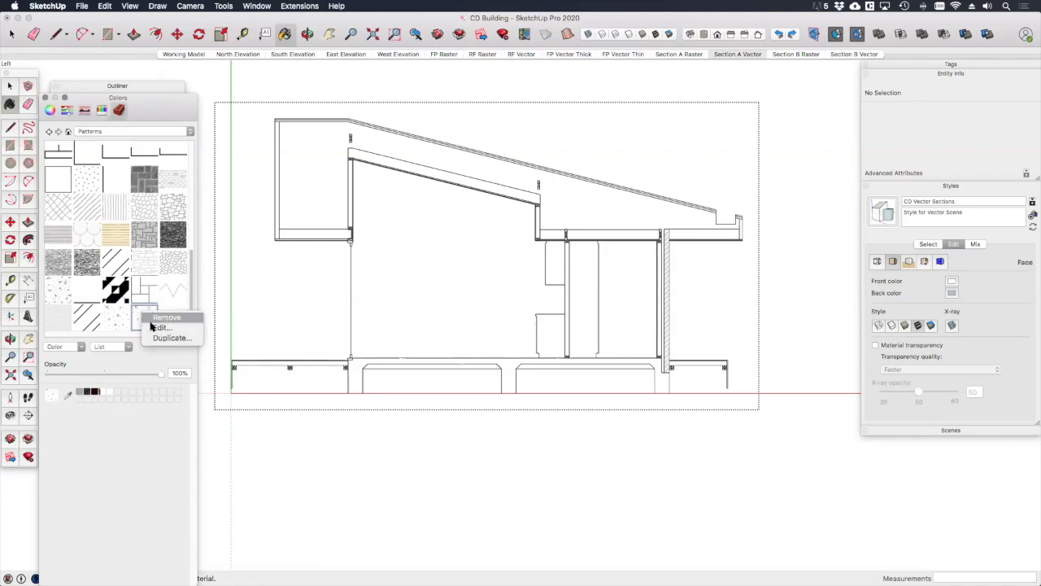
{"action": "left_click", "coordinate": [156, 327]}
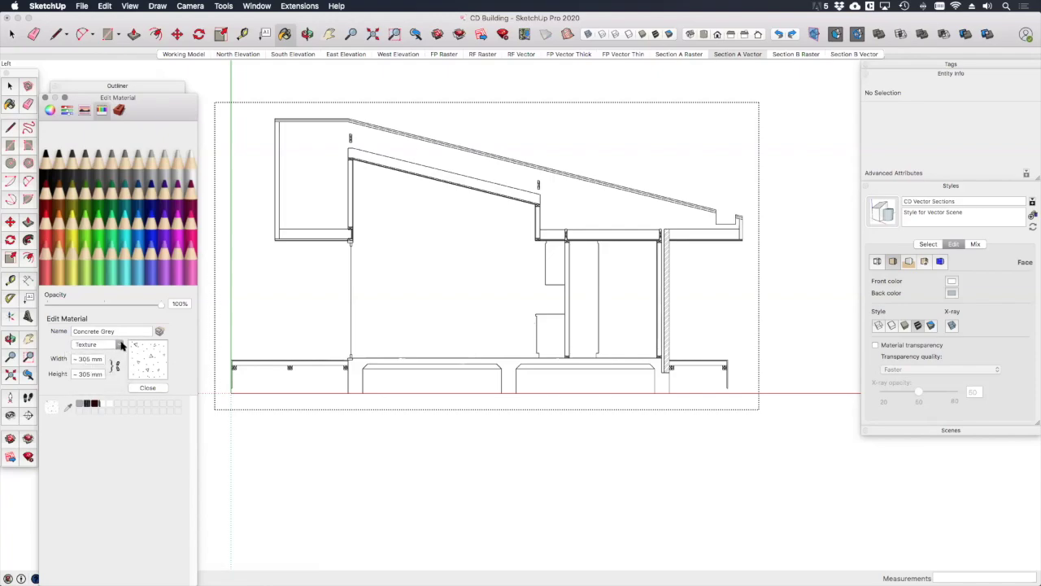
{"action": "left_click", "coordinate": [120, 344]}
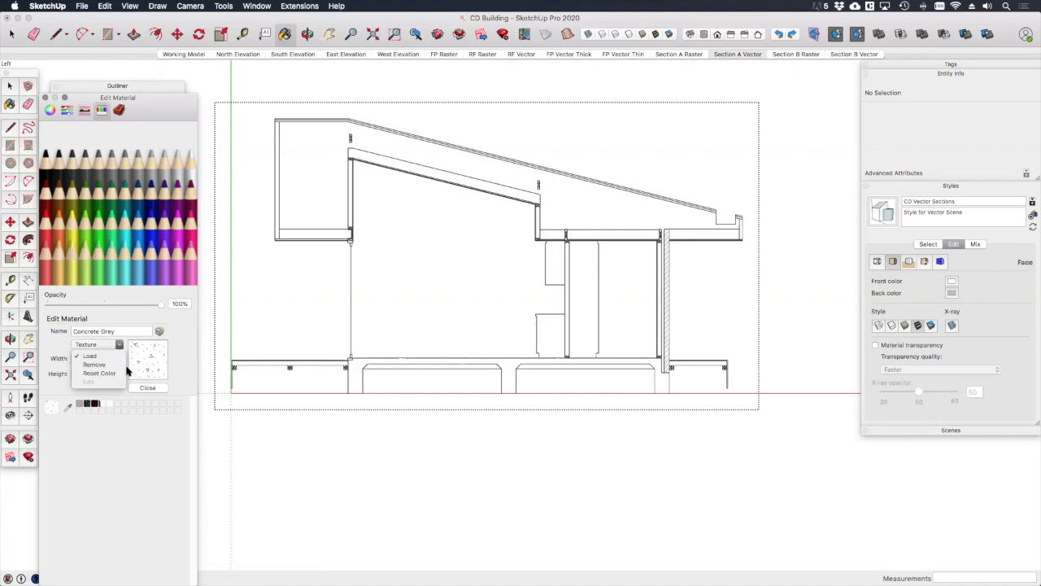
{"action": "left_click", "coordinate": [63, 350]}
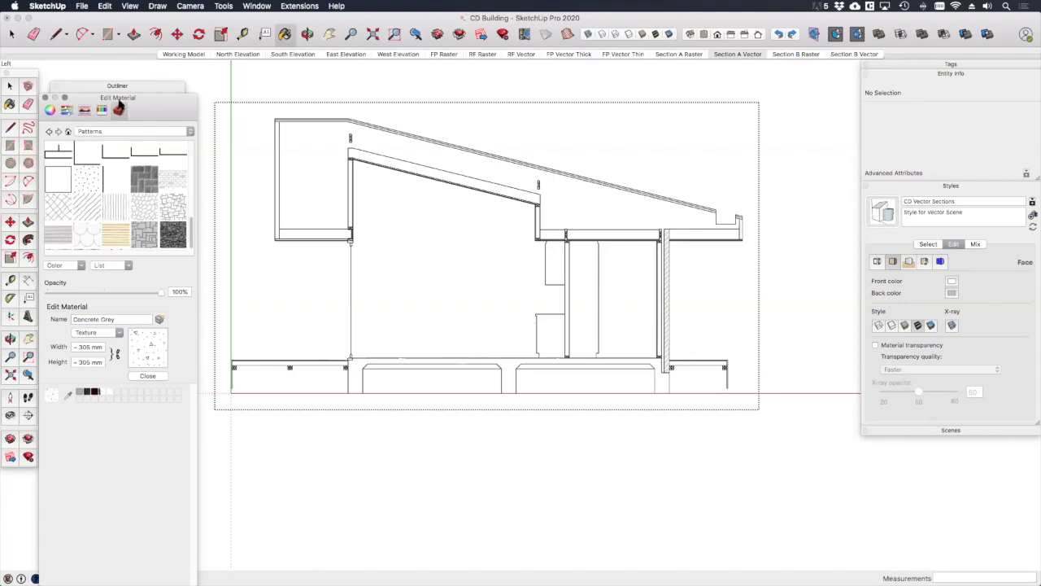
{"action": "left_click", "coordinate": [102, 111]}
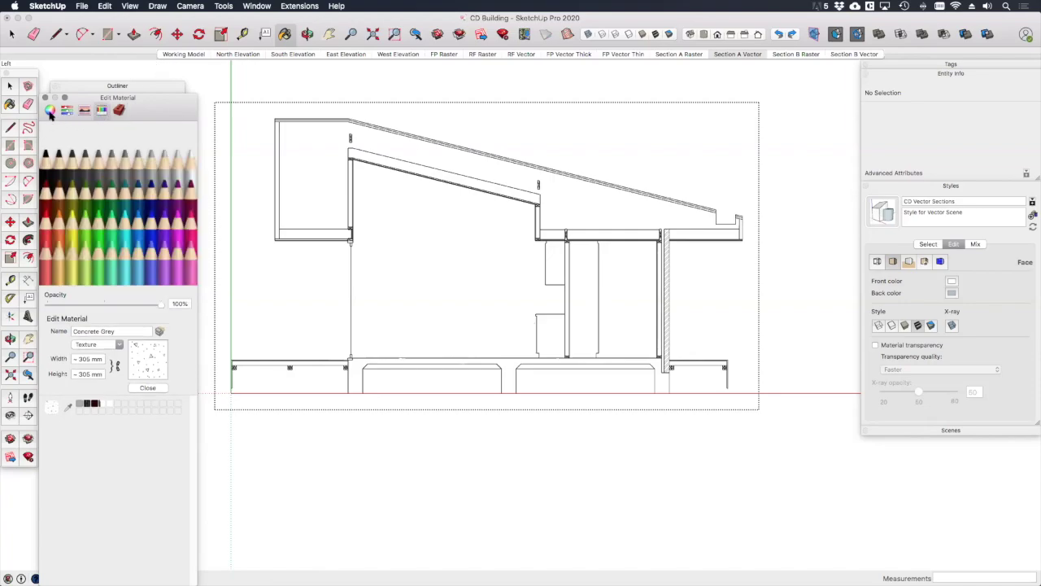
{"action": "left_click", "coordinate": [160, 173]}
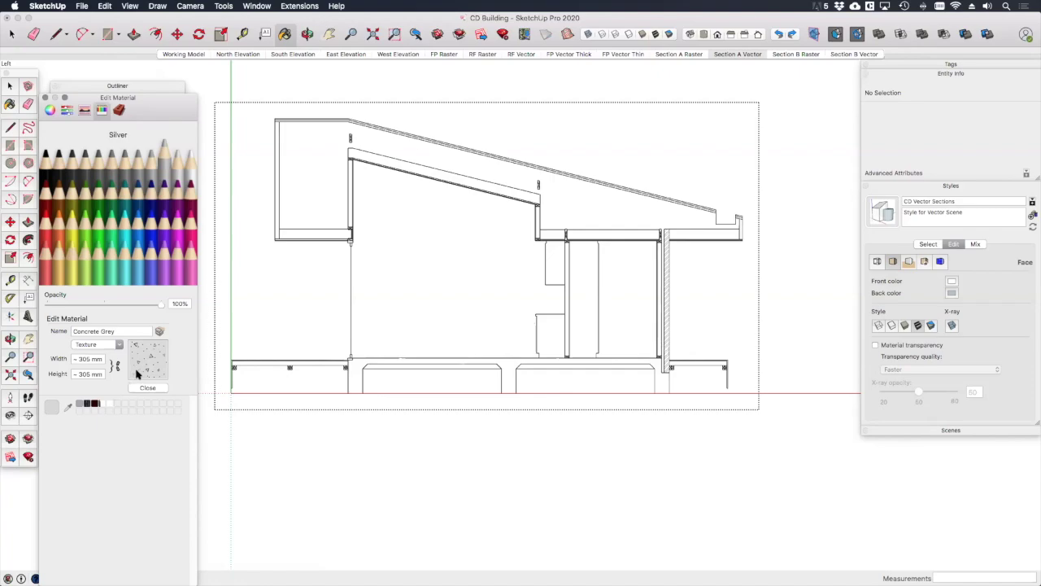
{"action": "left_click", "coordinate": [137, 373]}
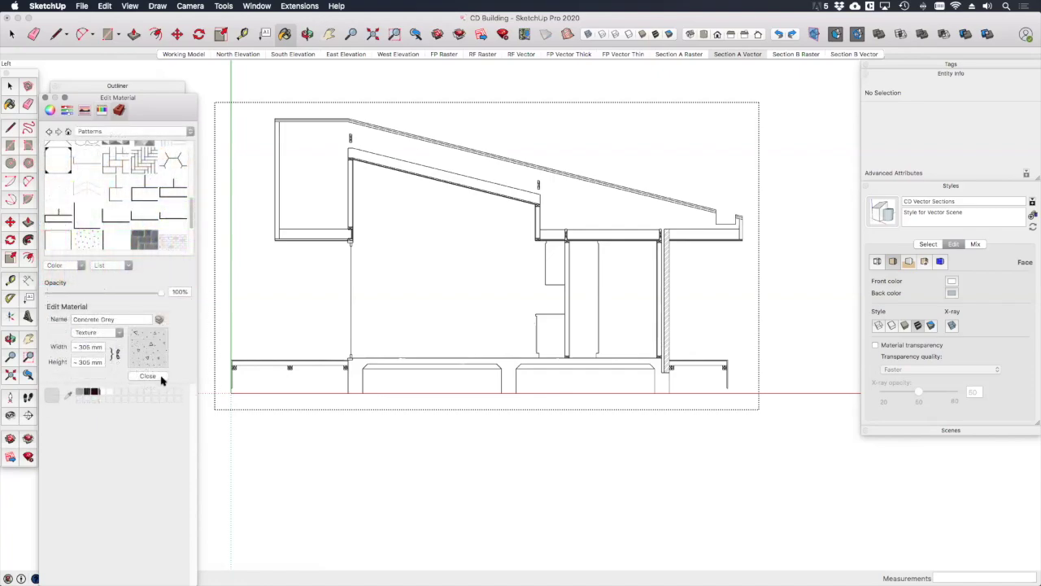
{"action": "left_click", "coordinate": [148, 387]}
Step: Paint the slab and footing cut faces with Concrete Grey, then return to the Select tool
{"action": "scroll", "coordinate": [157, 333], "scroll_direction": "down", "scroll_amount": 3}
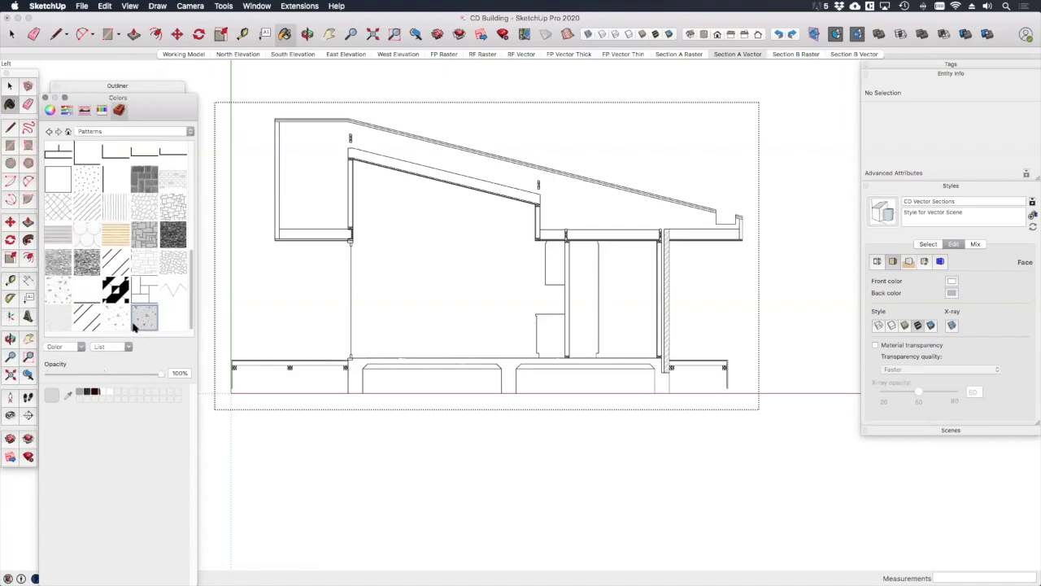
{"action": "left_click", "coordinate": [353, 367]}
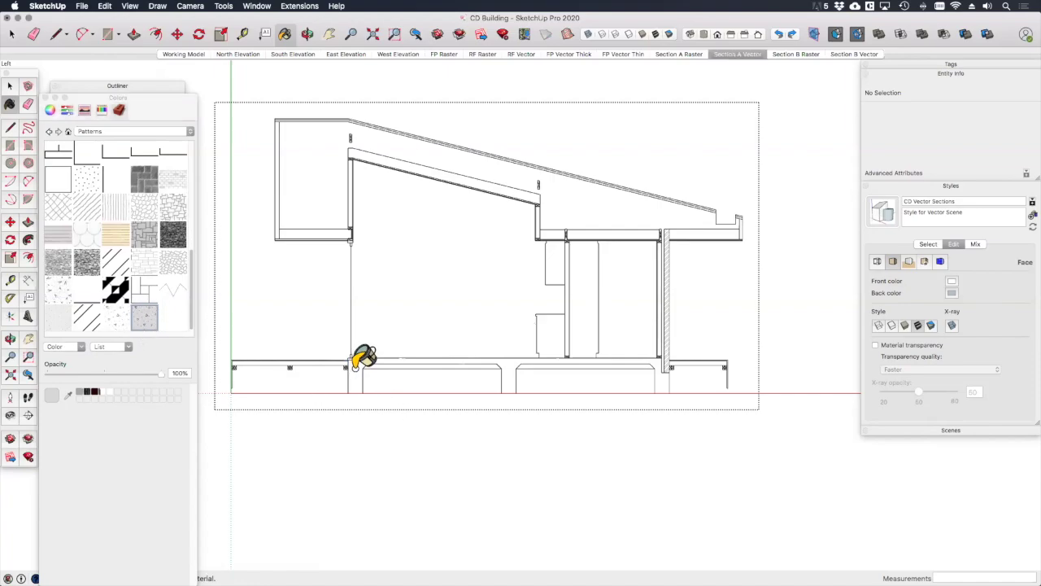
{"action": "left_click", "coordinate": [357, 368]}
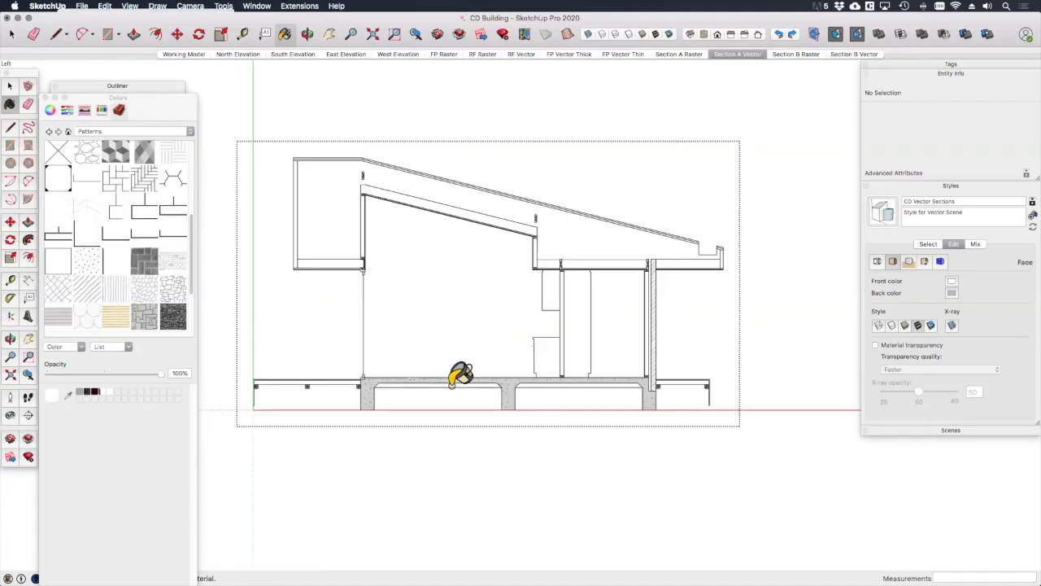
{"action": "scroll", "coordinate": [461, 375], "scroll_direction": "up", "scroll_amount": 3}
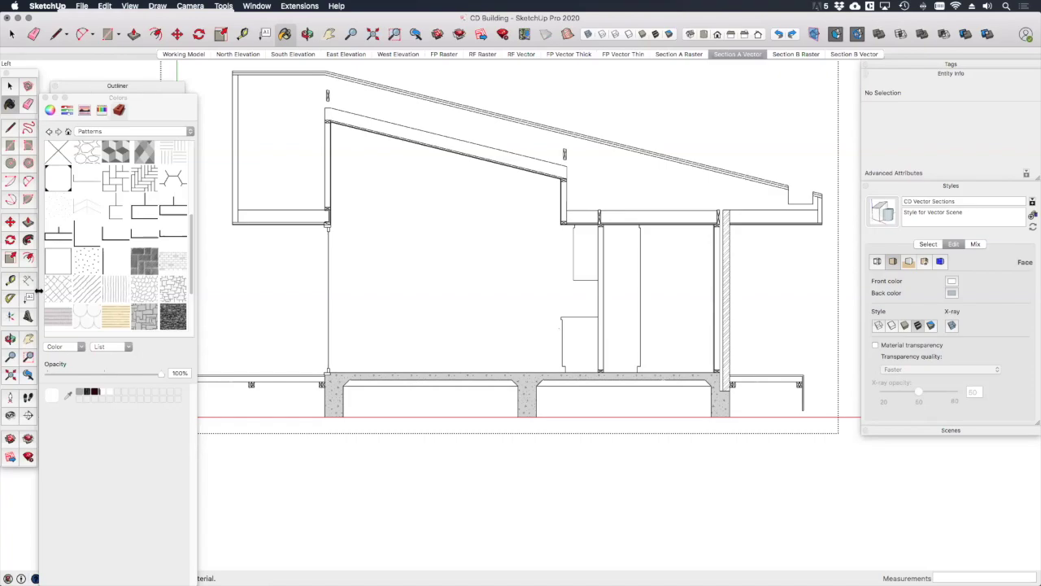
{"action": "scroll", "coordinate": [339, 432], "scroll_direction": "up", "scroll_amount": 2}
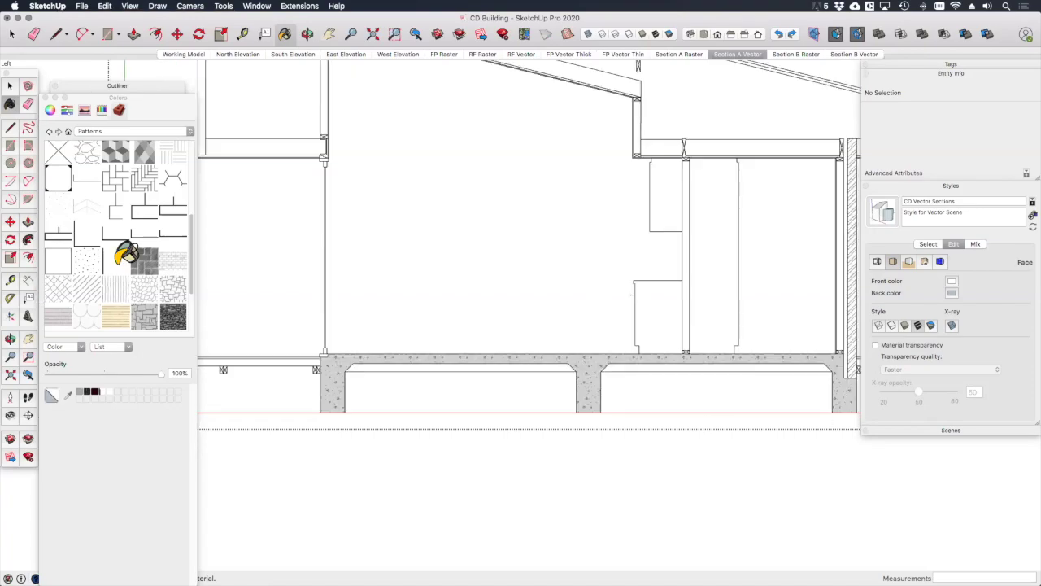
{"action": "scroll", "coordinate": [86, 228], "scroll_direction": "down", "scroll_amount": 3}
{"action": "left_click", "coordinate": [80, 210]}
{"action": "scroll", "coordinate": [81, 210], "scroll_direction": "up", "scroll_amount": 5}
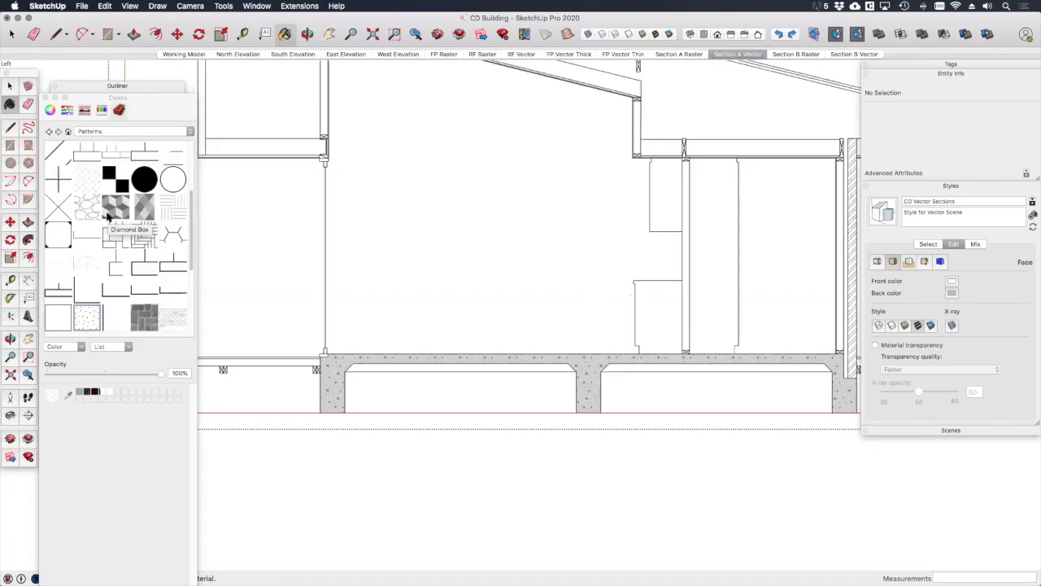
{"action": "scroll", "coordinate": [437, 353], "scroll_direction": "up", "scroll_amount": 2}
{"action": "key", "text": "space"}
{"action": "scroll", "coordinate": [401, 423], "scroll_direction": "down", "scroll_amount": 3}
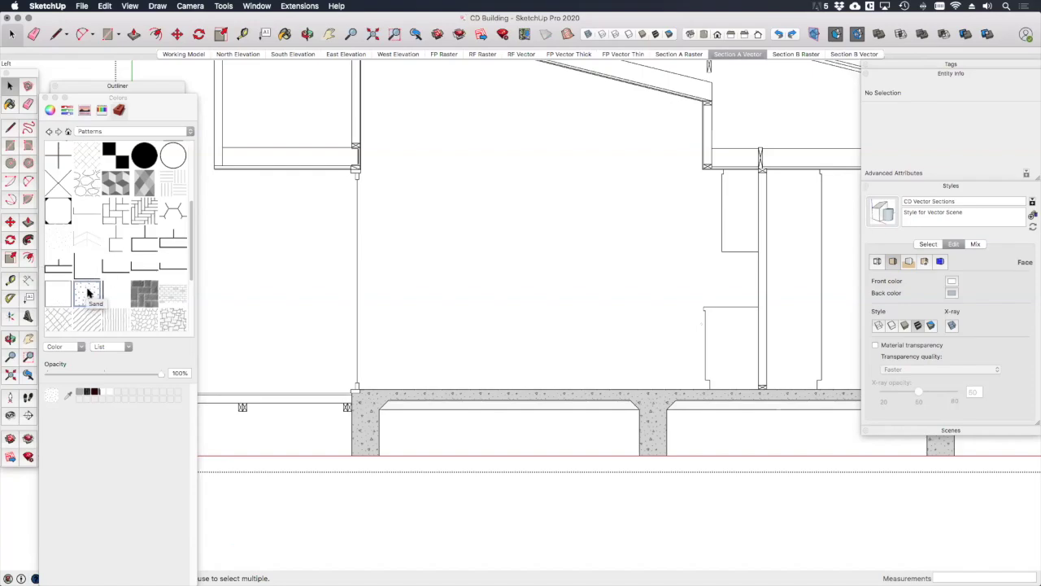
Step: Edit the Sand material and set its texture size to 100 mm by 100 mm
{"action": "right_click", "coordinate": [88, 290]}
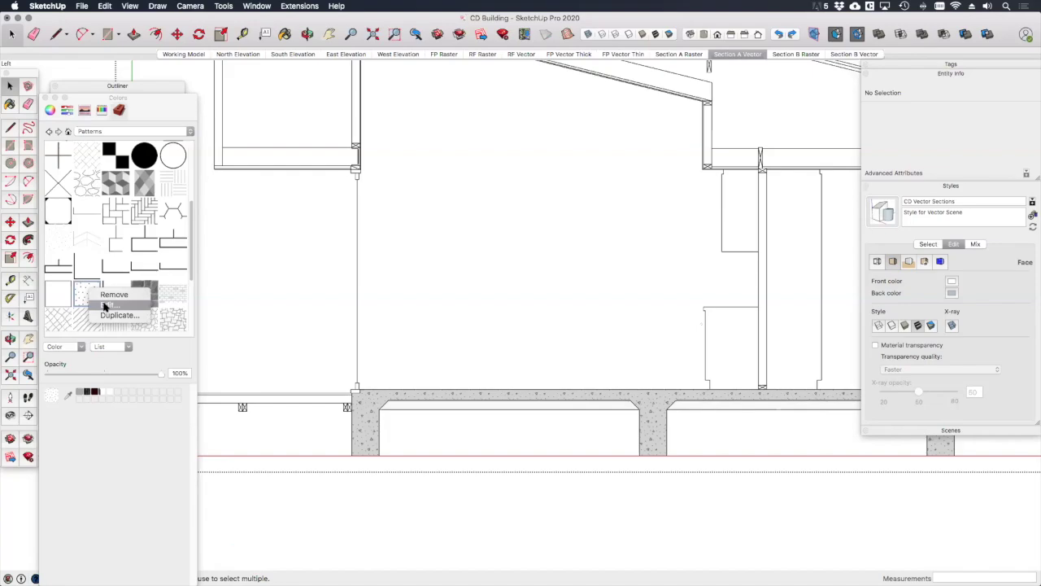
{"action": "left_click", "coordinate": [104, 306]}
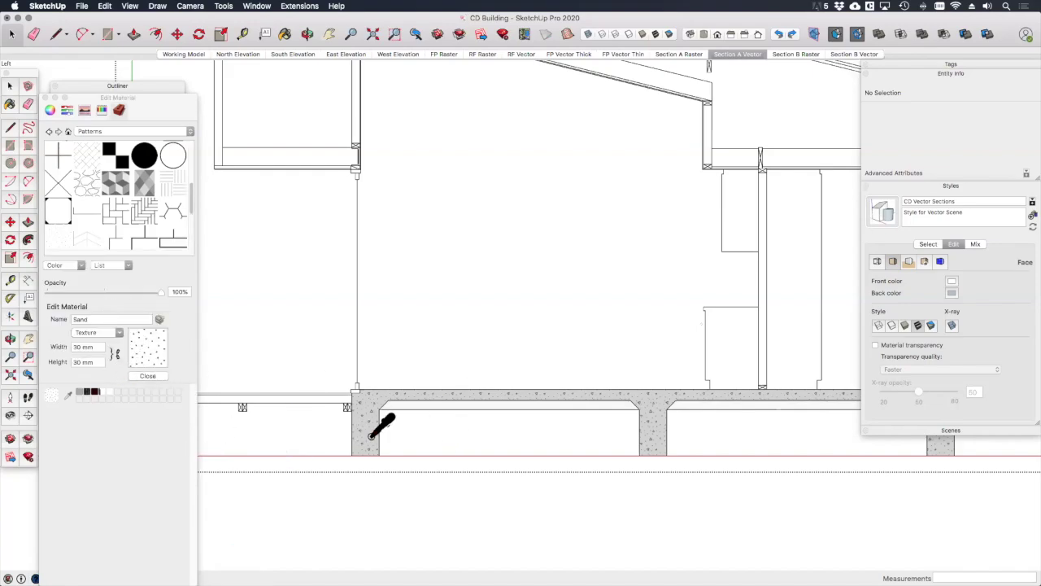
{"action": "scroll", "coordinate": [383, 403], "scroll_direction": "up", "scroll_amount": 2}
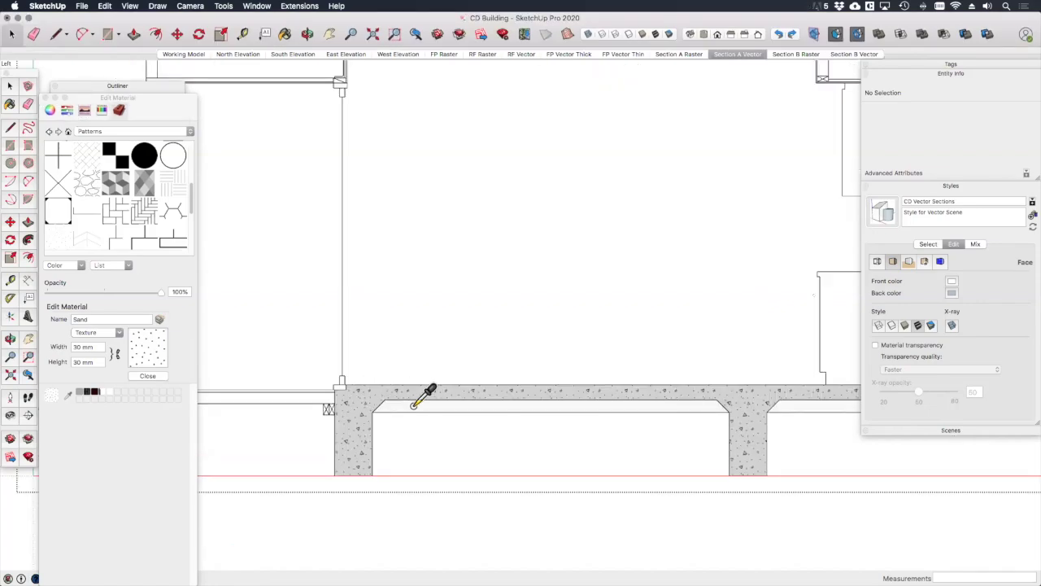
{"action": "left_click", "coordinate": [414, 405]}
{"action": "left_click", "coordinate": [101, 347]}
{"action": "left_click_drag", "start_coordinate": [101, 347], "coordinate": [53, 350]}
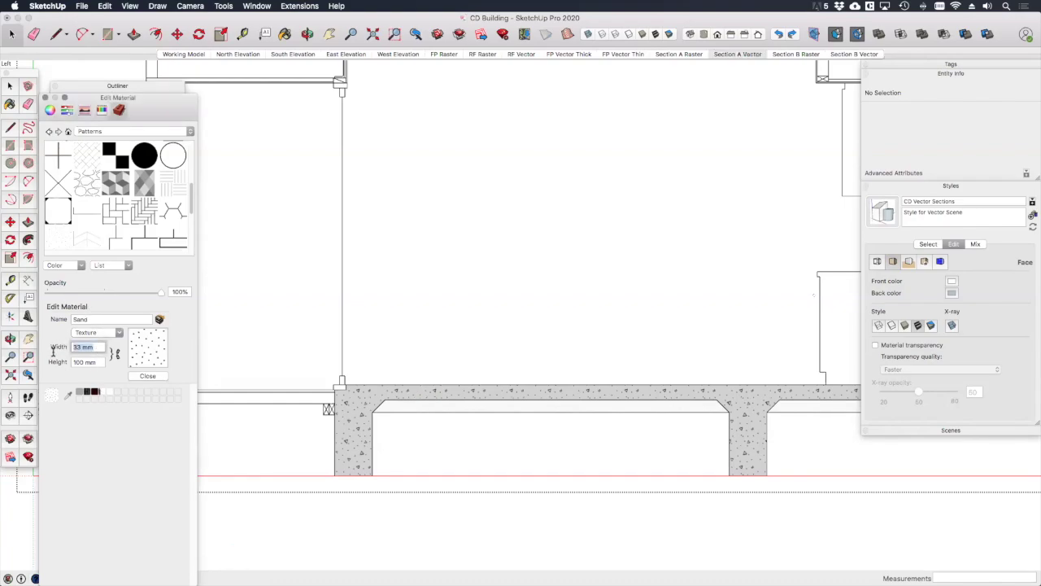
{"action": "type", "text": "100"}
{"action": "left_click", "coordinate": [101, 361]}
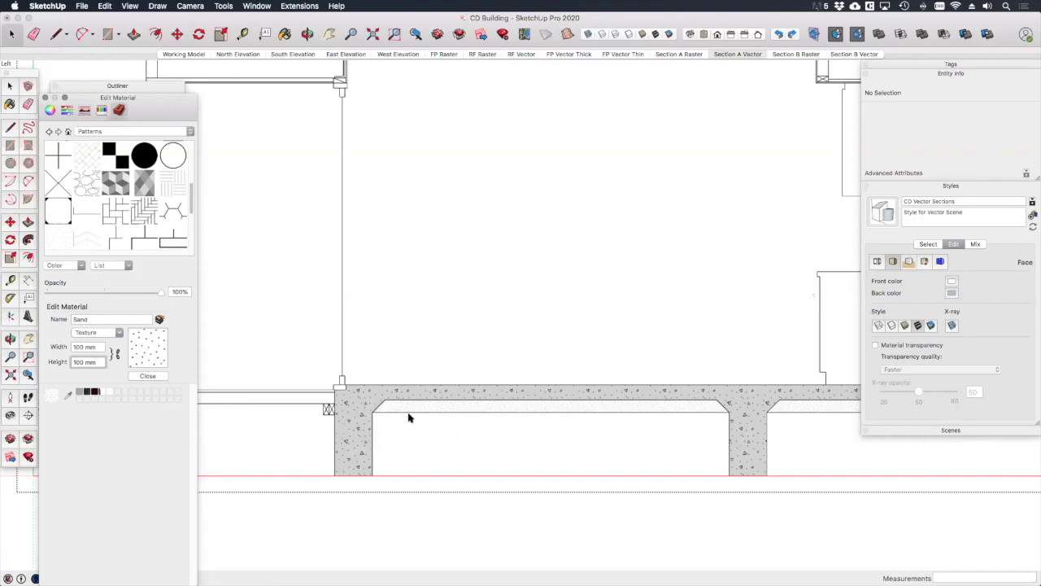
{"action": "left_click", "coordinate": [148, 377]}
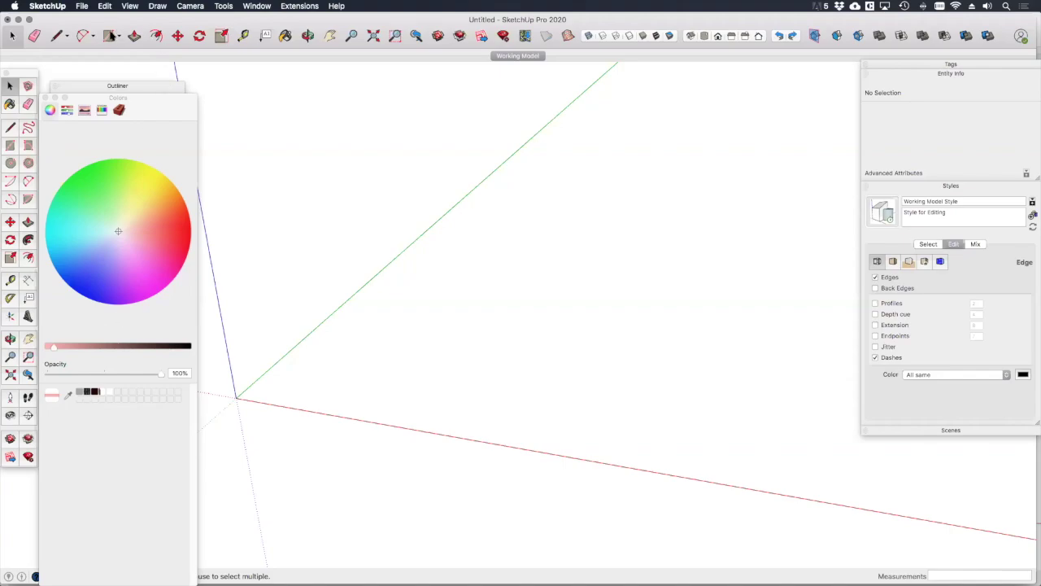
Step: Pick the Rectangle tool in the fresh untitled model
{"action": "left_click", "coordinate": [107, 36]}
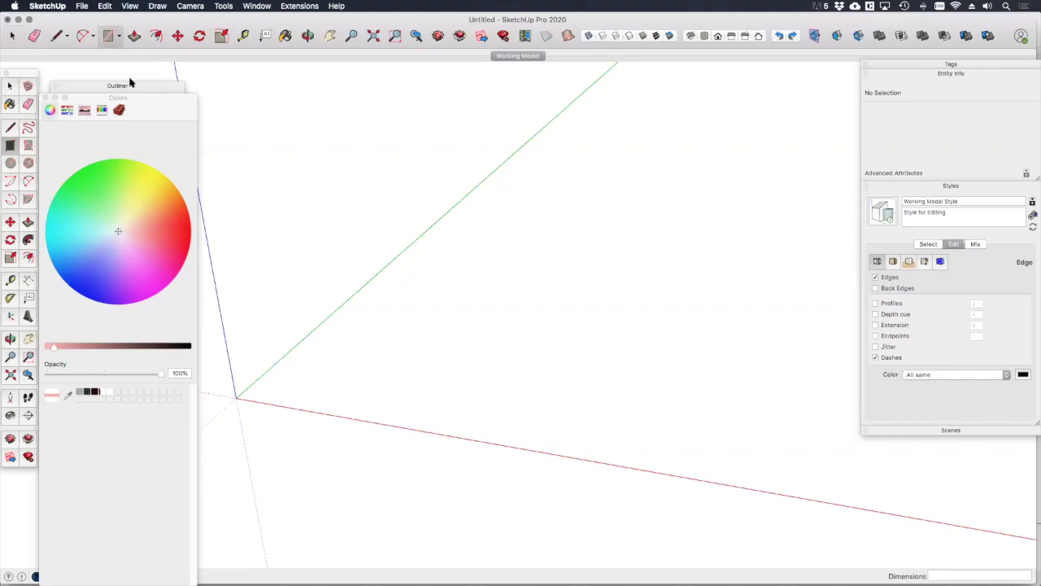
Step: Draw a 1200 by 200 mm rectangle starting at the origin
{"action": "left_click", "coordinate": [235, 398]}
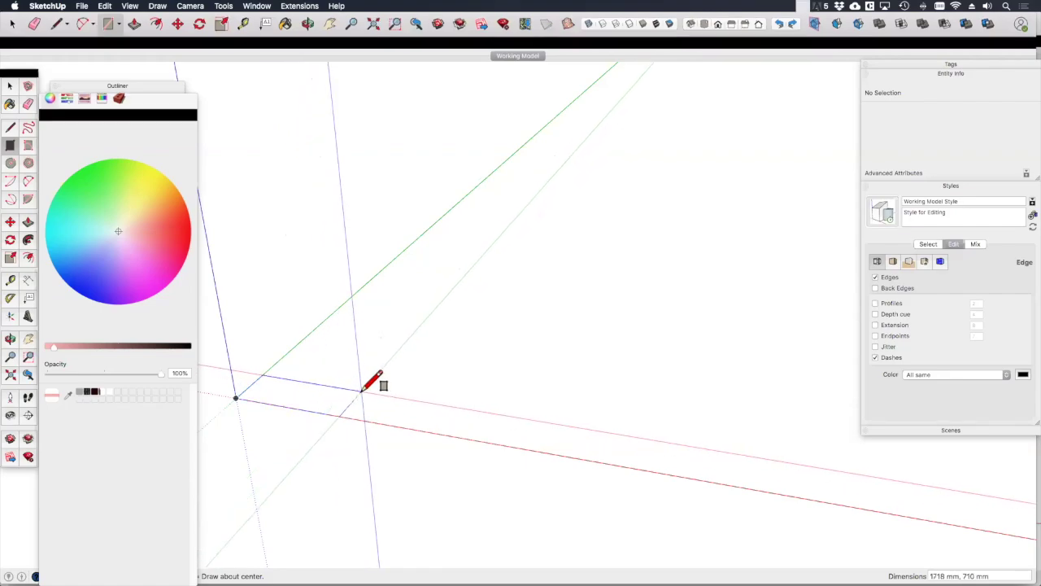
{"action": "type", "text": "1200"}
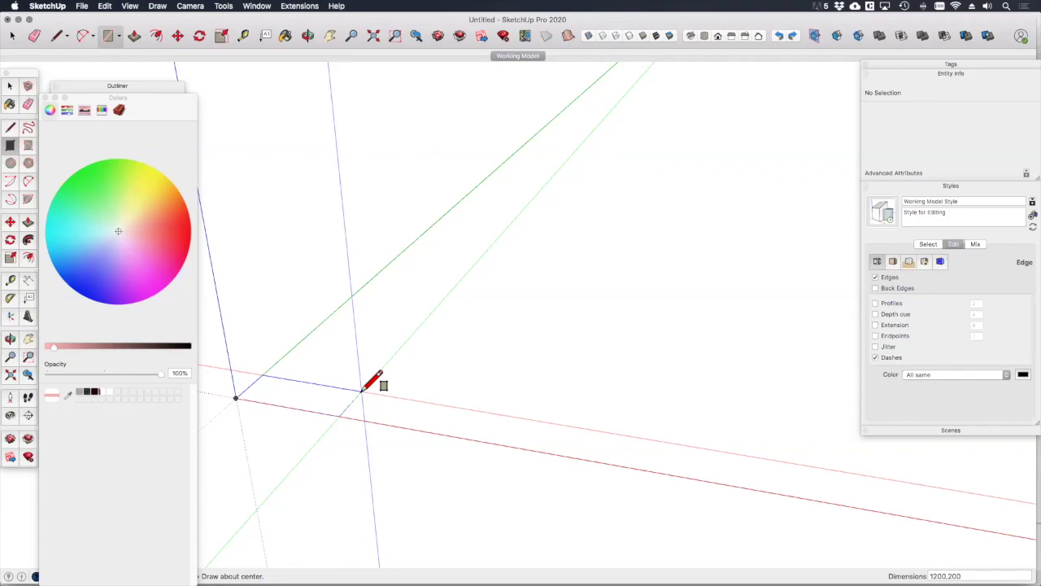
{"action": "type", "text": ",200"}
{"action": "key", "text": "Return"}
{"action": "key", "text": "space"}
Step: Select the rectangle's face and edges and make them a group
{"action": "left_click", "coordinate": [341, 405]}
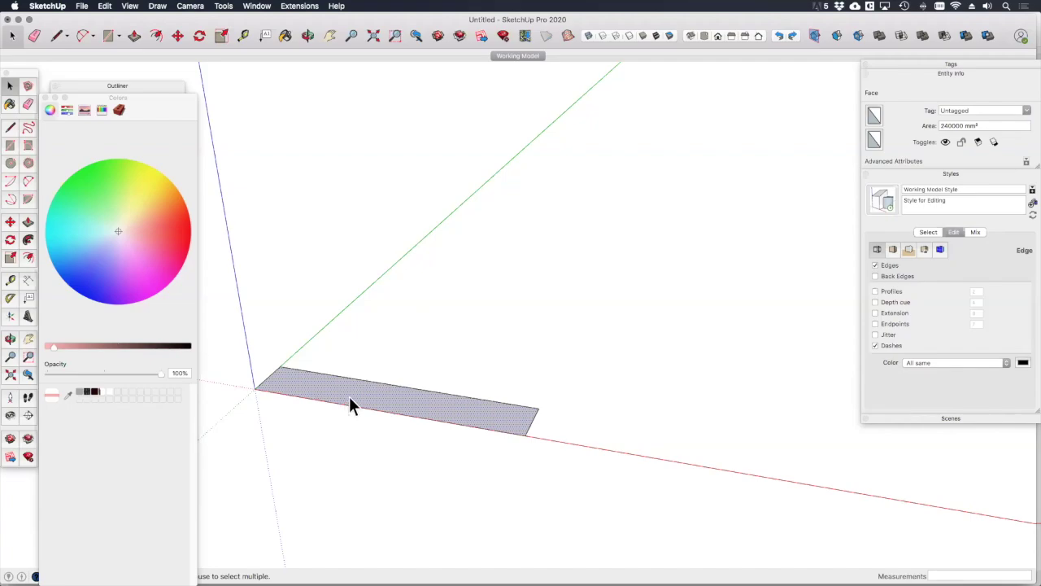
{"action": "double_click", "coordinate": [349, 395]}
{"action": "right_click", "coordinate": [351, 400]}
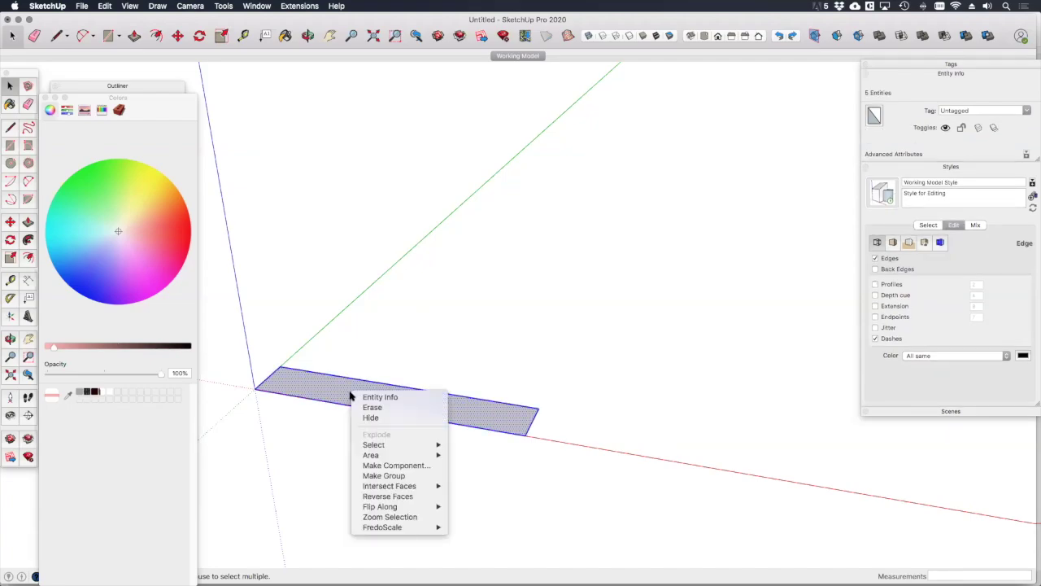
{"action": "left_click", "coordinate": [401, 476]}
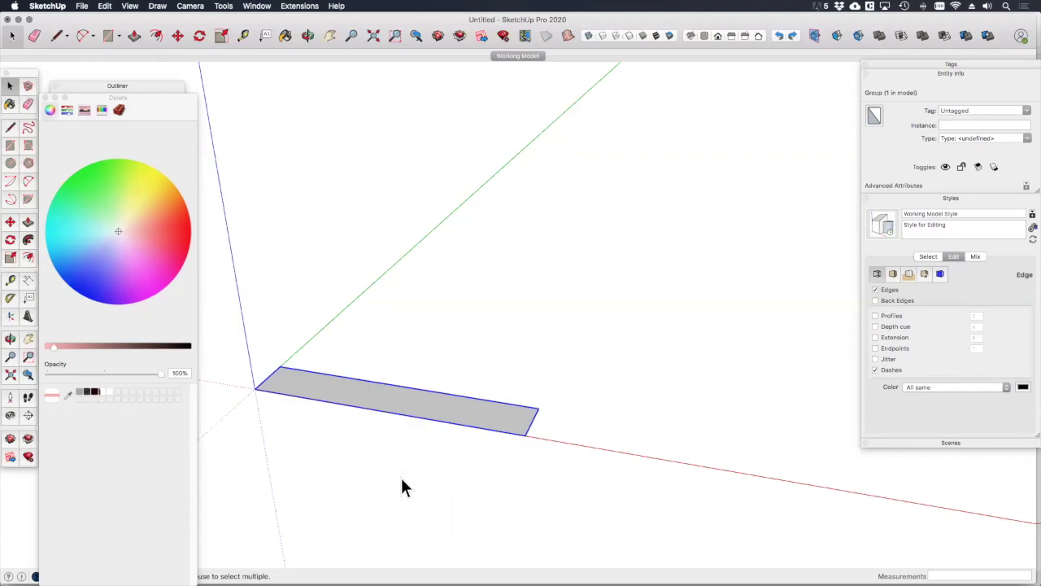
Step: Zoom in on the rectangle, deselect it, and place a guide 50 mm from the green axis
{"action": "middle_click_drag", "start_coordinate": [298, 337], "coordinate": [330, 366]}
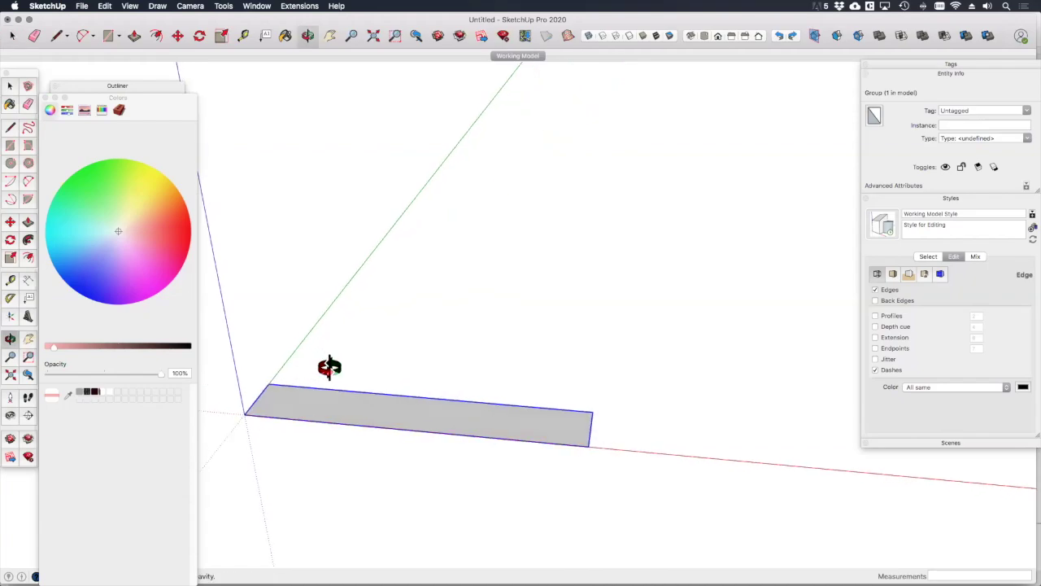
{"action": "scroll", "coordinate": [276, 395], "scroll_direction": "up", "scroll_amount": 5}
{"action": "scroll", "coordinate": [495, 373], "scroll_direction": "down", "scroll_amount": 3}
{"action": "scroll", "coordinate": [326, 393], "scroll_direction": "up", "scroll_amount": 3}
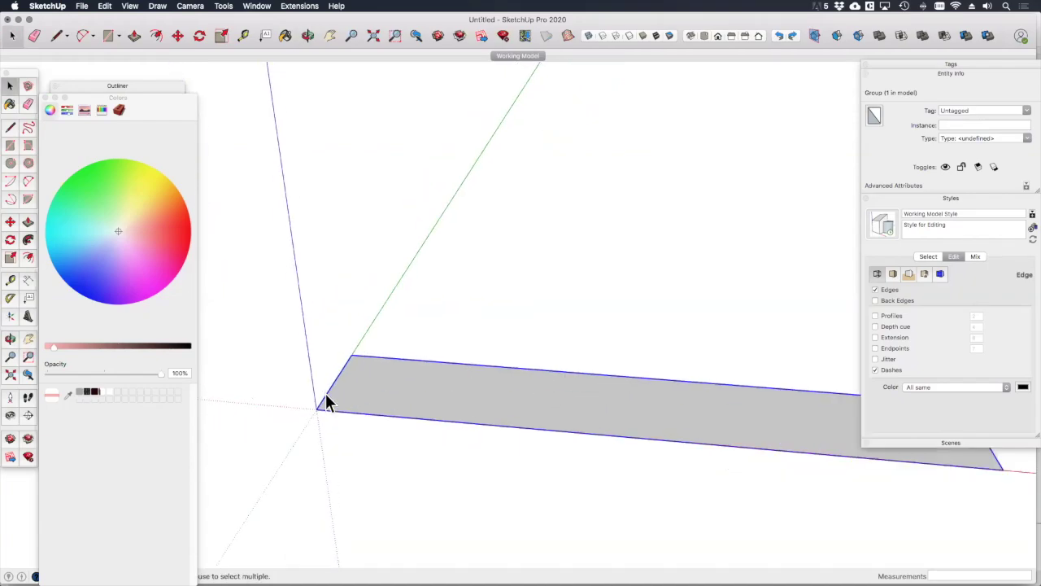
{"action": "scroll", "coordinate": [325, 399], "scroll_direction": "up", "scroll_amount": 3}
{"action": "left_click", "coordinate": [330, 329]}
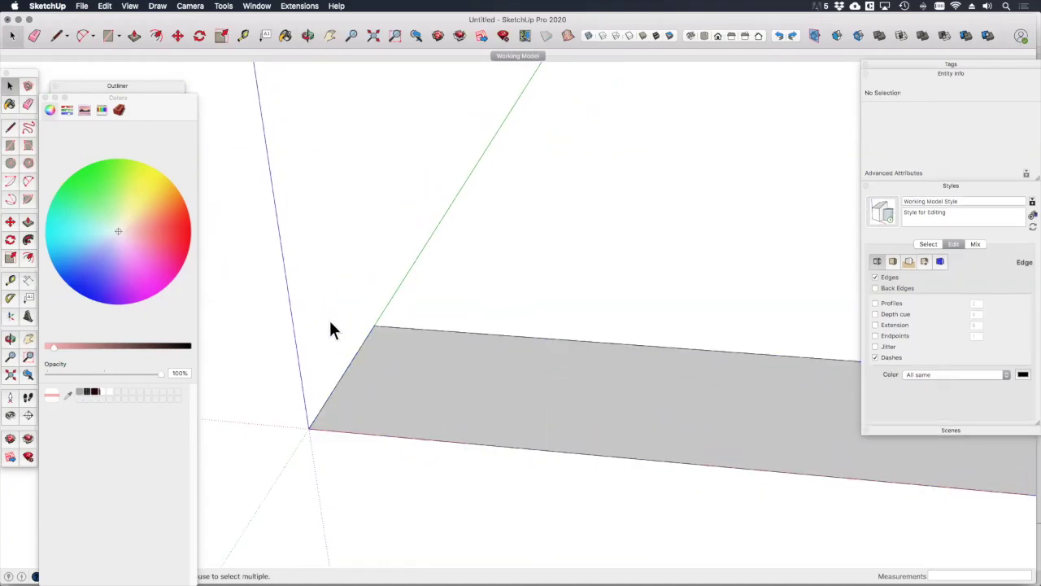
{"action": "key", "text": "t"}
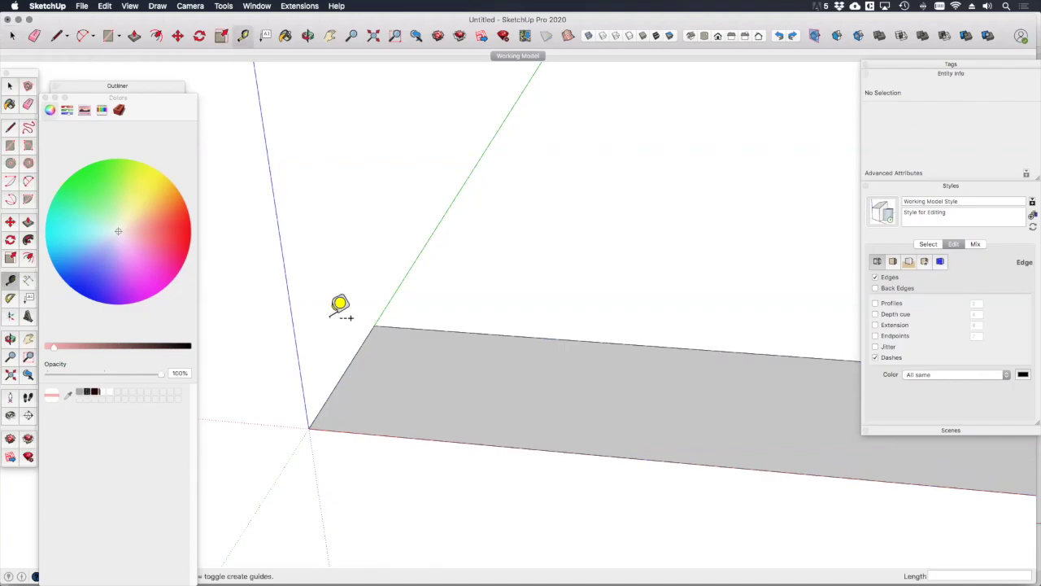
{"action": "left_click", "coordinate": [338, 381]}
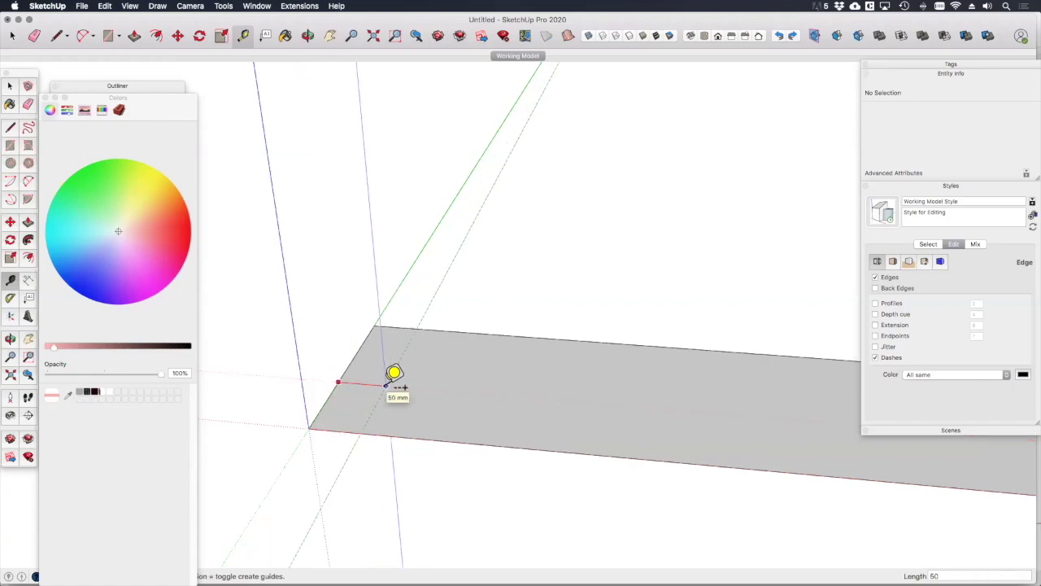
{"action": "left_click", "coordinate": [385, 384]}
Step: Add a second guide parallel to the green axis and a 50 mm guide off the red-axis edge
{"action": "left_click", "coordinate": [386, 385]}
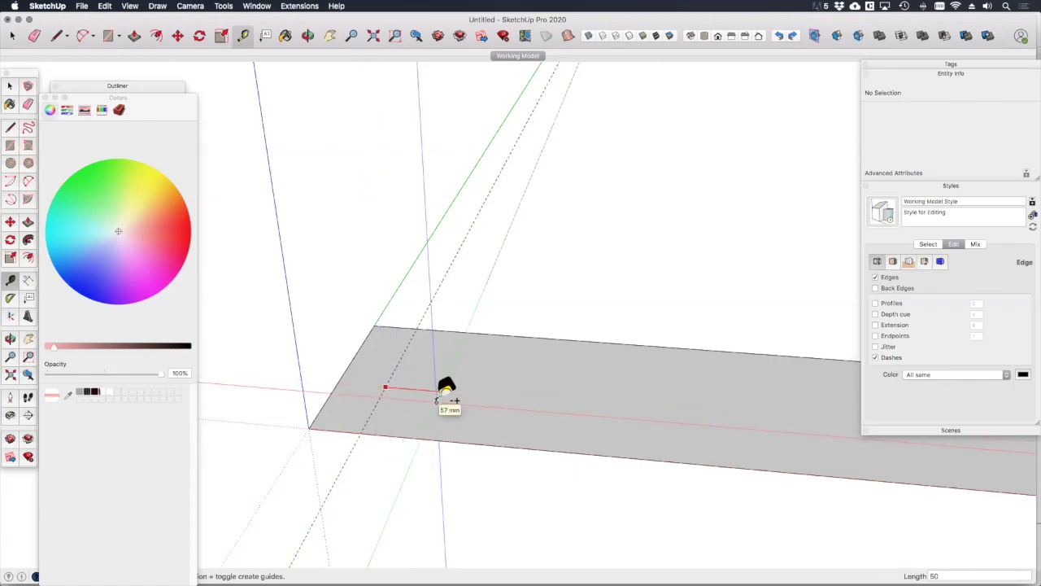
{"action": "left_click", "coordinate": [445, 399]}
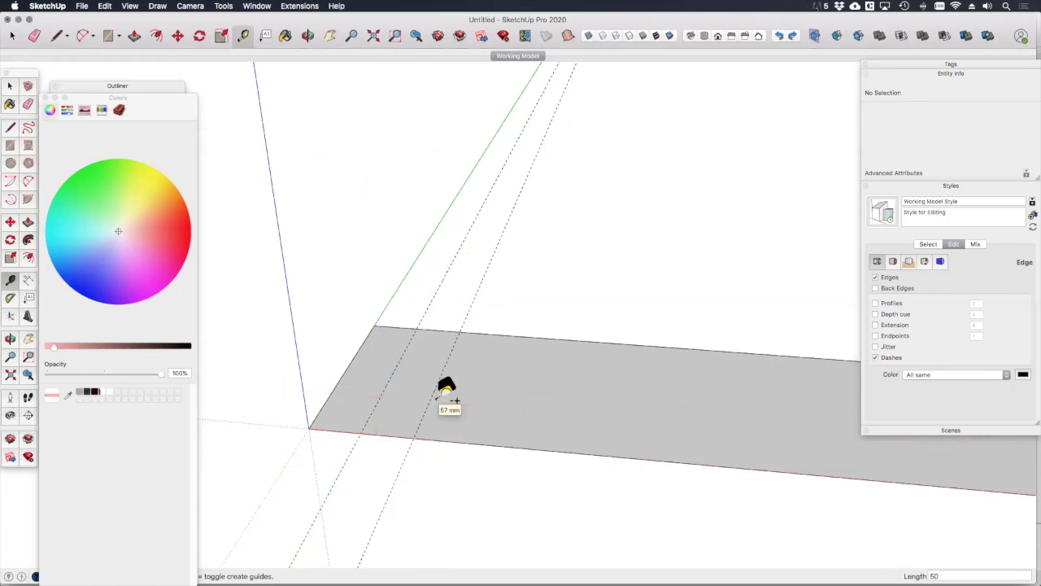
{"action": "left_click", "coordinate": [441, 333]}
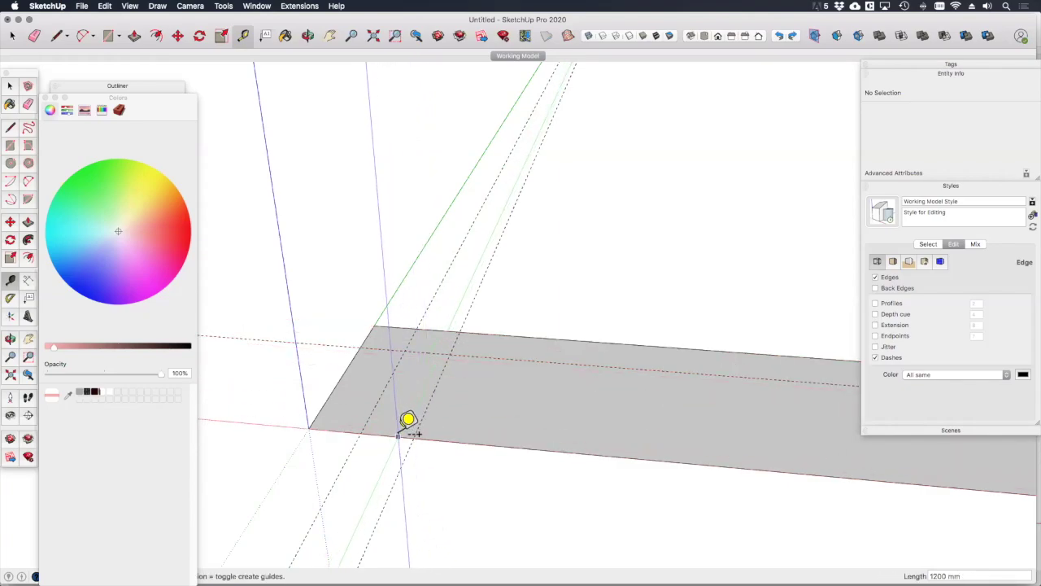
{"action": "type", "text": "5"}
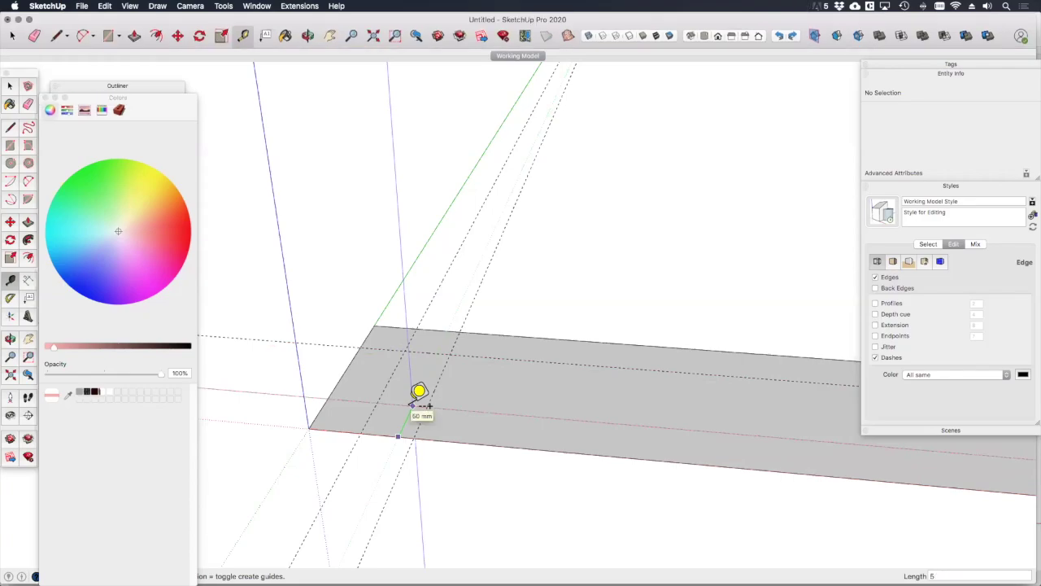
{"action": "type", "text": "0"}
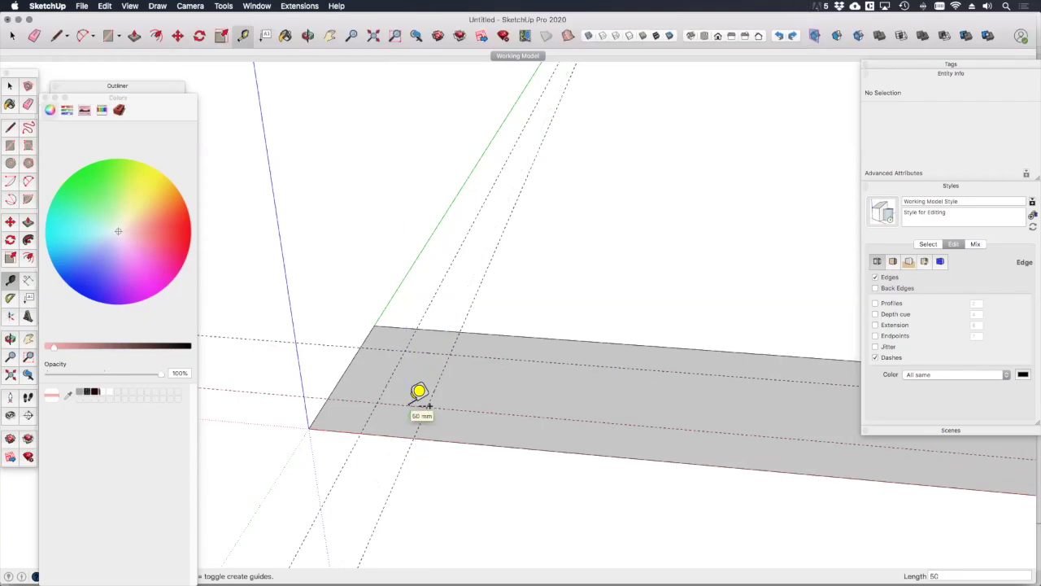
{"action": "key", "text": "Return"}
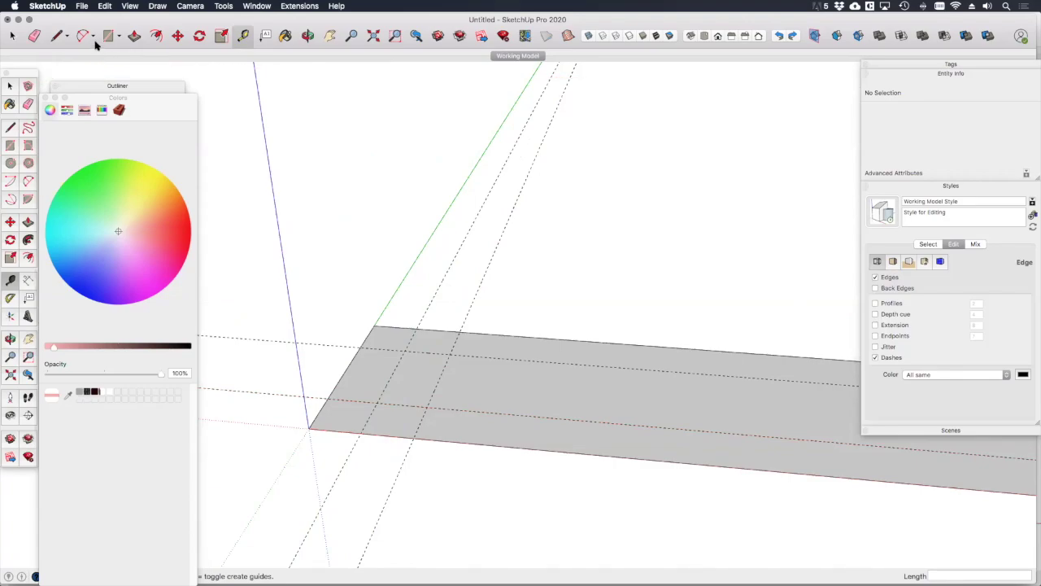
Step: Draw three touching 50 mm-radius circles centred on the guide intersections
{"action": "left_click", "coordinate": [13, 163]}
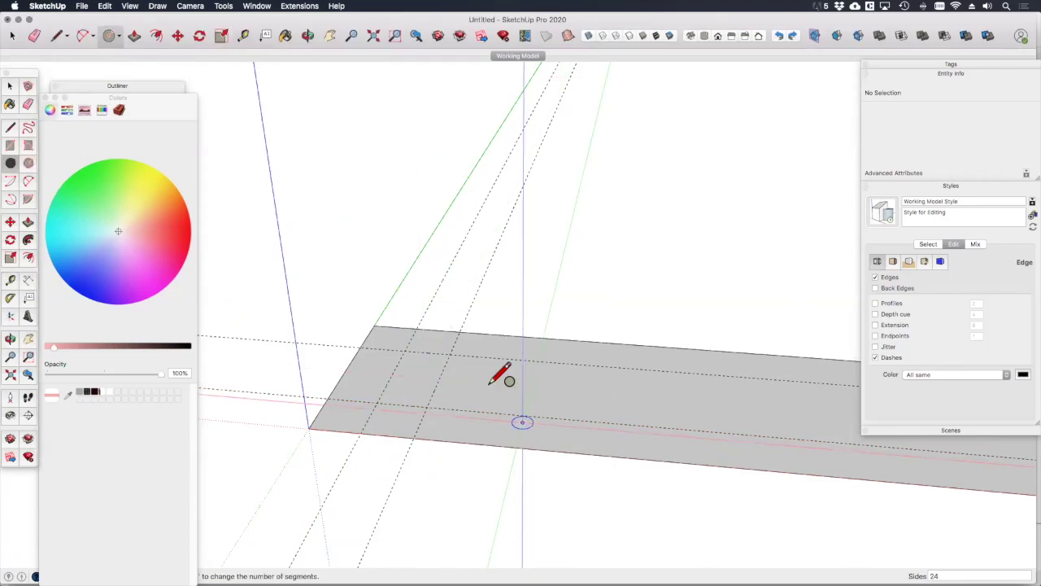
{"action": "scroll", "coordinate": [406, 345], "scroll_direction": "up", "scroll_amount": 4}
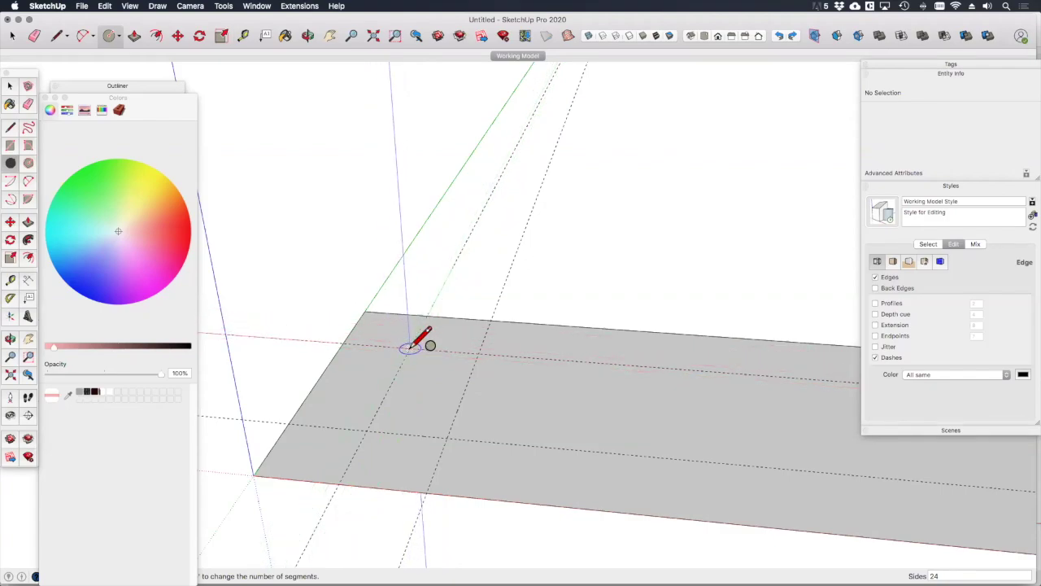
{"action": "left_click", "coordinate": [408, 348]}
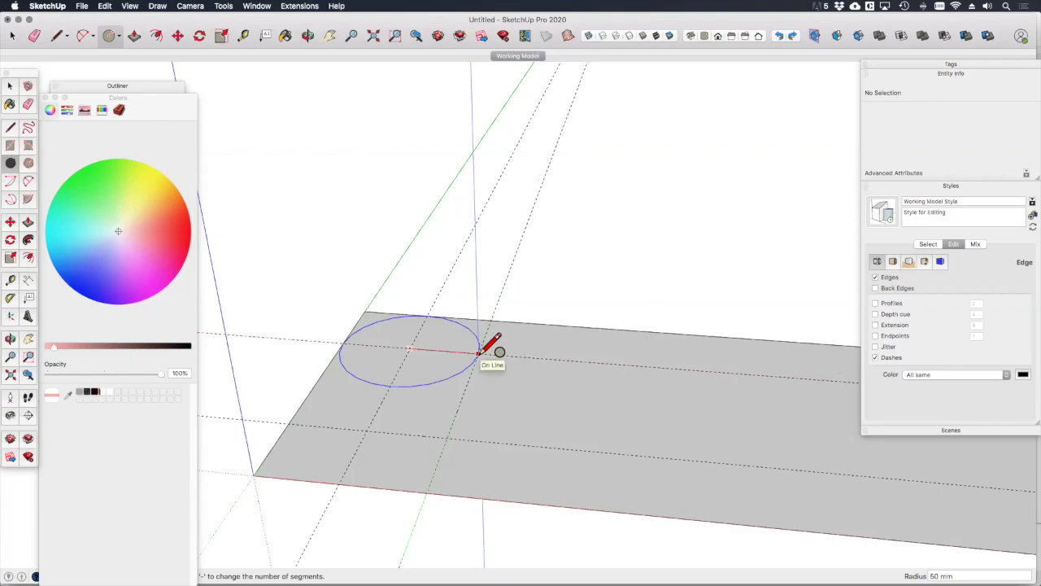
{"action": "left_click", "coordinate": [478, 352]}
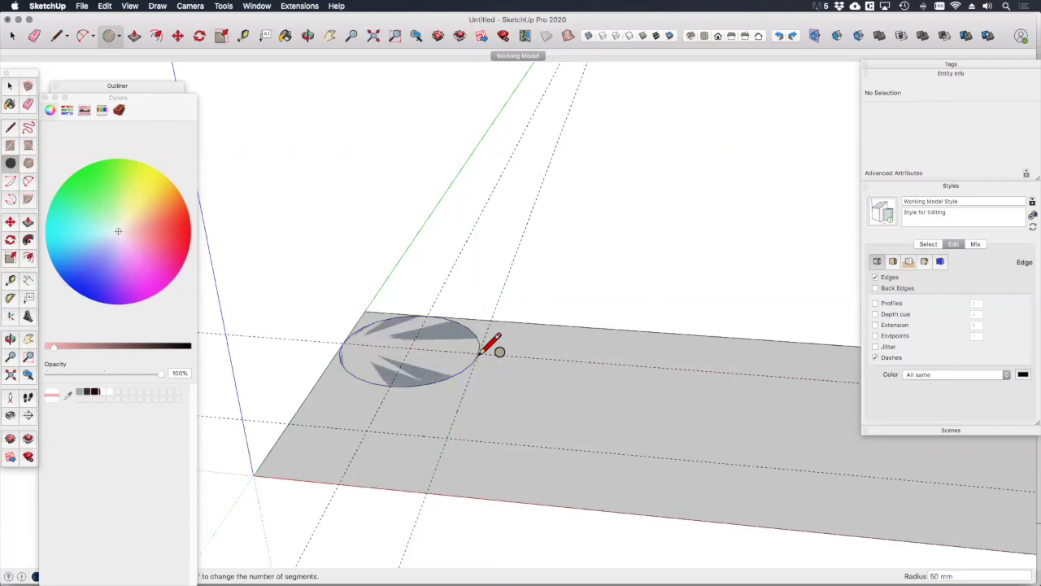
{"action": "scroll", "coordinate": [451, 407], "scroll_direction": "down", "scroll_amount": 2}
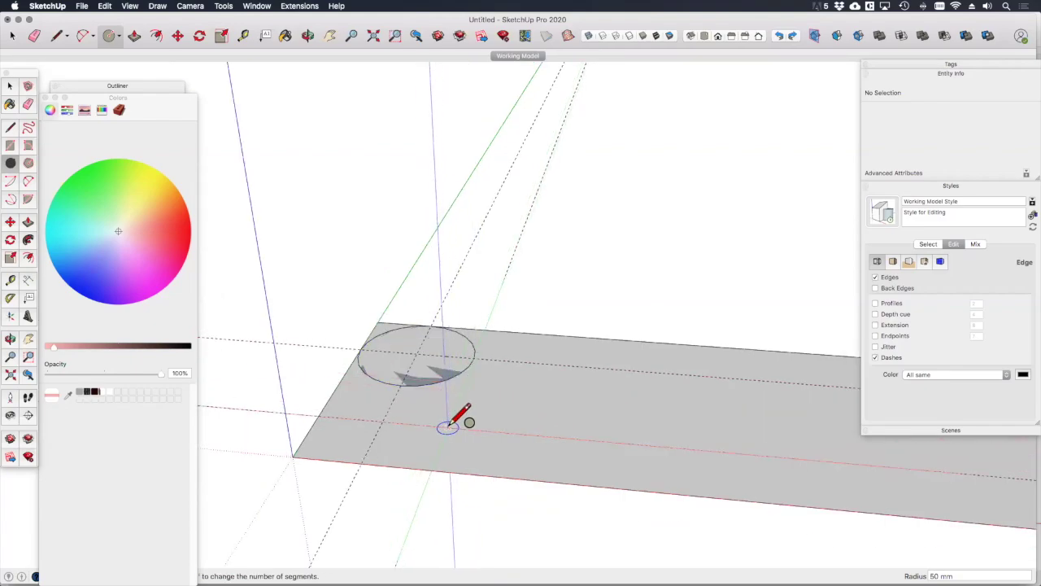
{"action": "left_click", "coordinate": [447, 428]}
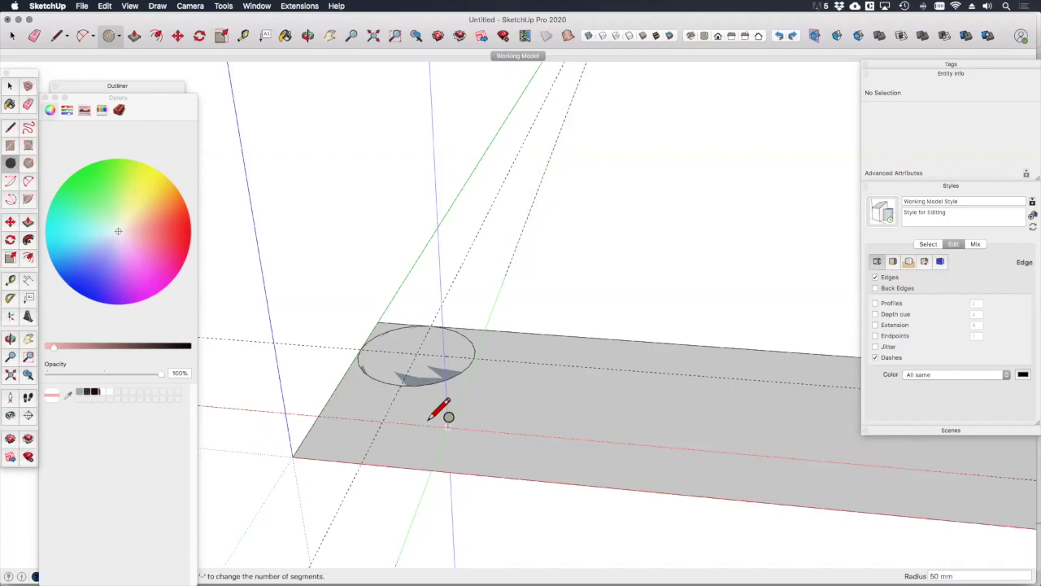
{"action": "left_click", "coordinate": [383, 421]}
{"action": "left_click", "coordinate": [318, 418]}
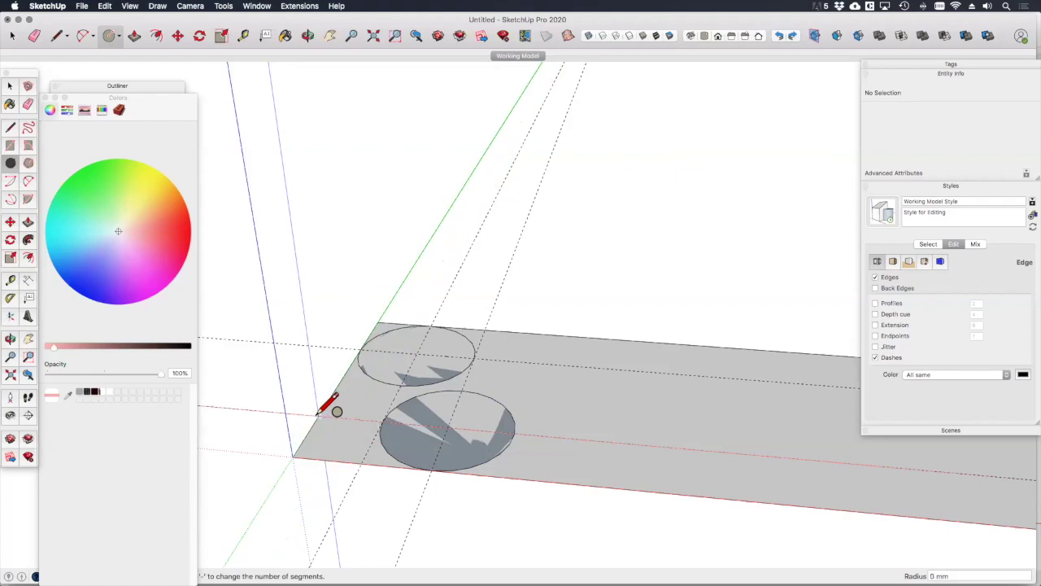
{"action": "left_click", "coordinate": [384, 420]}
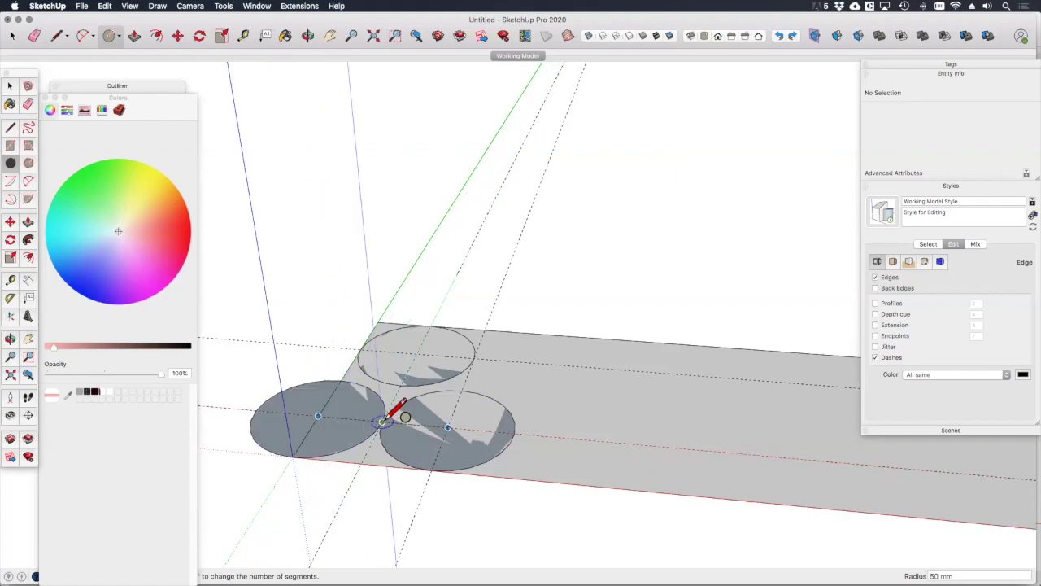
Step: Delete the left circle's face so only its outline remains
{"action": "key", "text": "space"}
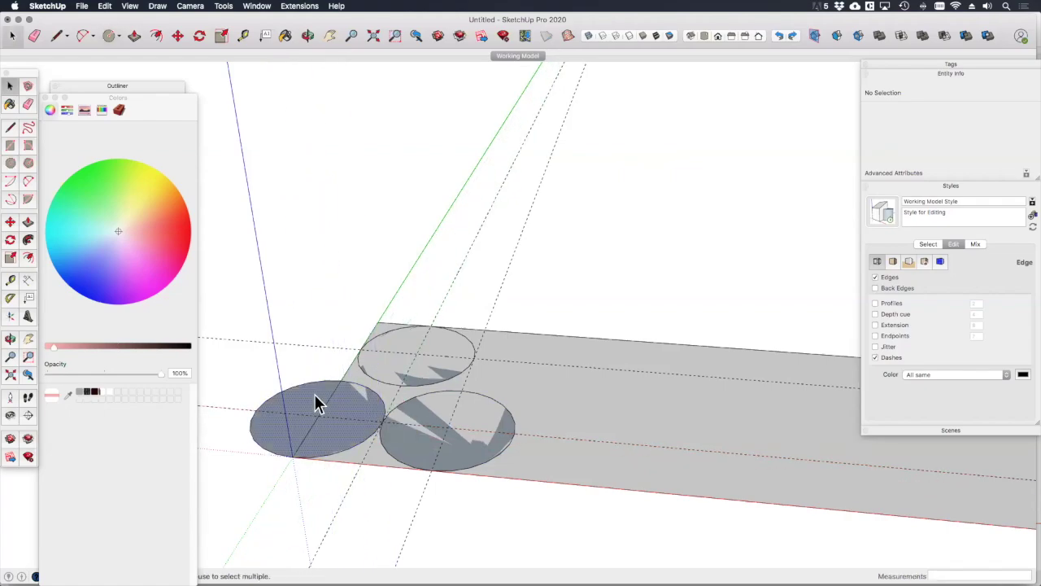
{"action": "key", "text": "Delete"}
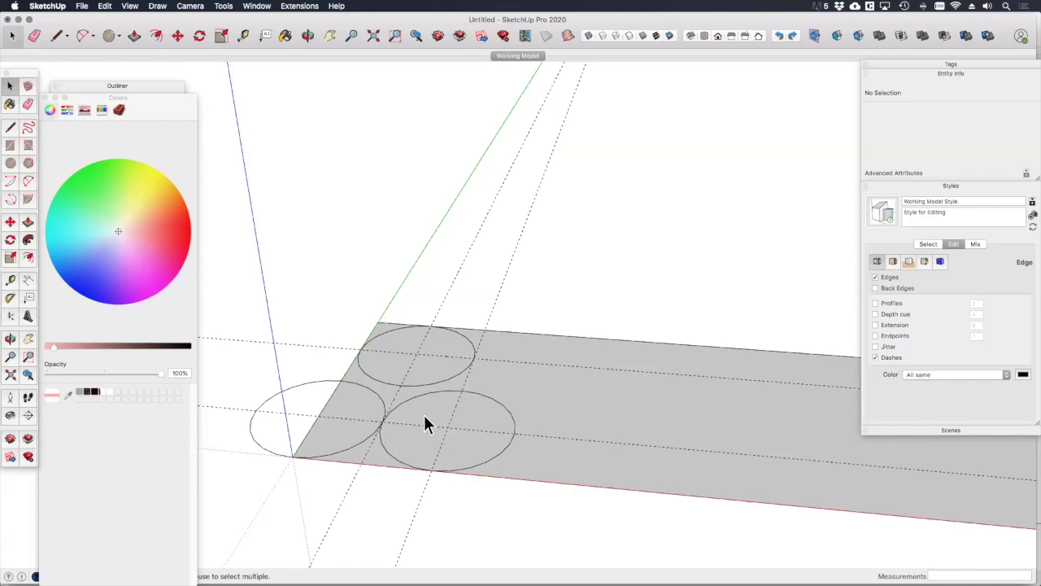
{"action": "key", "text": "l"}
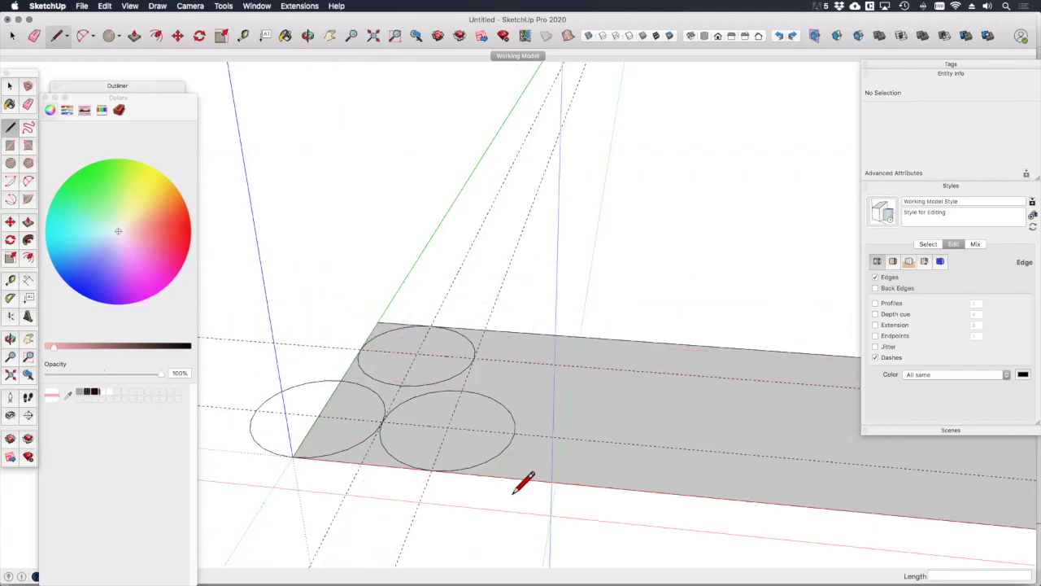
Step: Draw lines from both sides of the top circle to where the lower circles touch
{"action": "left_click", "coordinate": [475, 355]}
{"action": "left_click", "coordinate": [382, 421]}
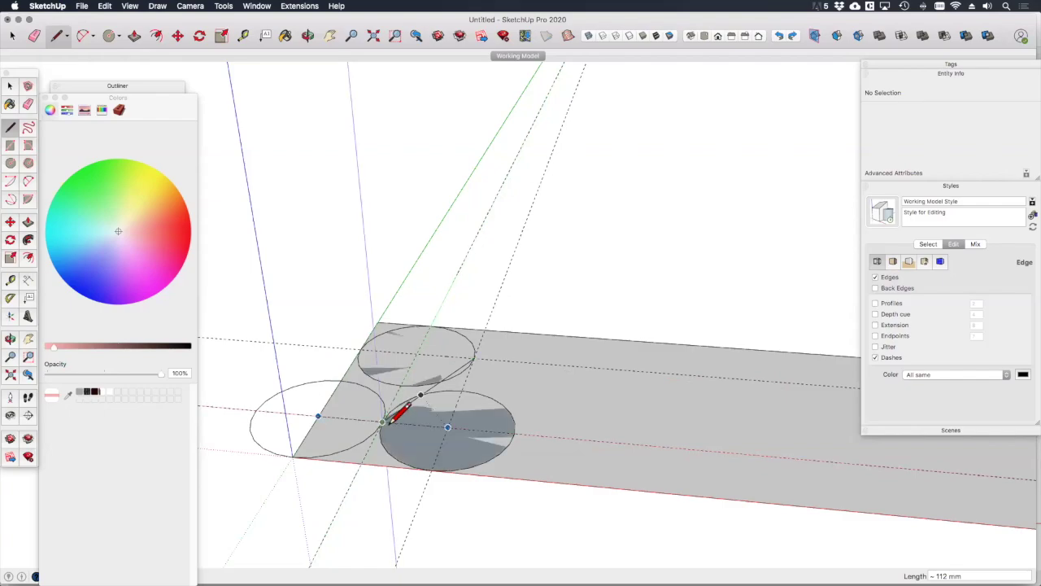
{"action": "left_click", "coordinate": [360, 349]}
{"action": "left_click", "coordinate": [384, 422]}
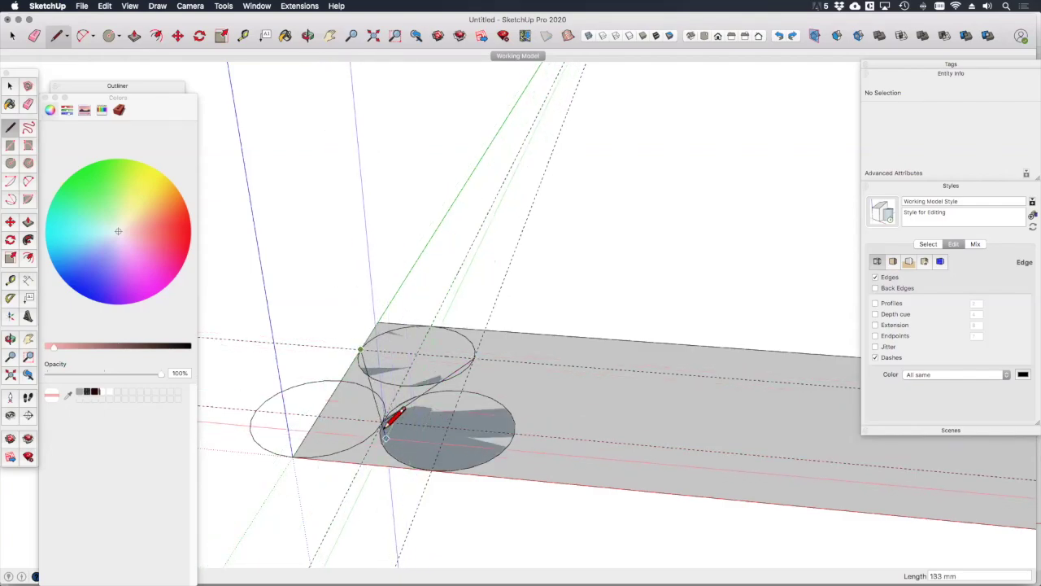
{"action": "left_click", "coordinate": [384, 423]}
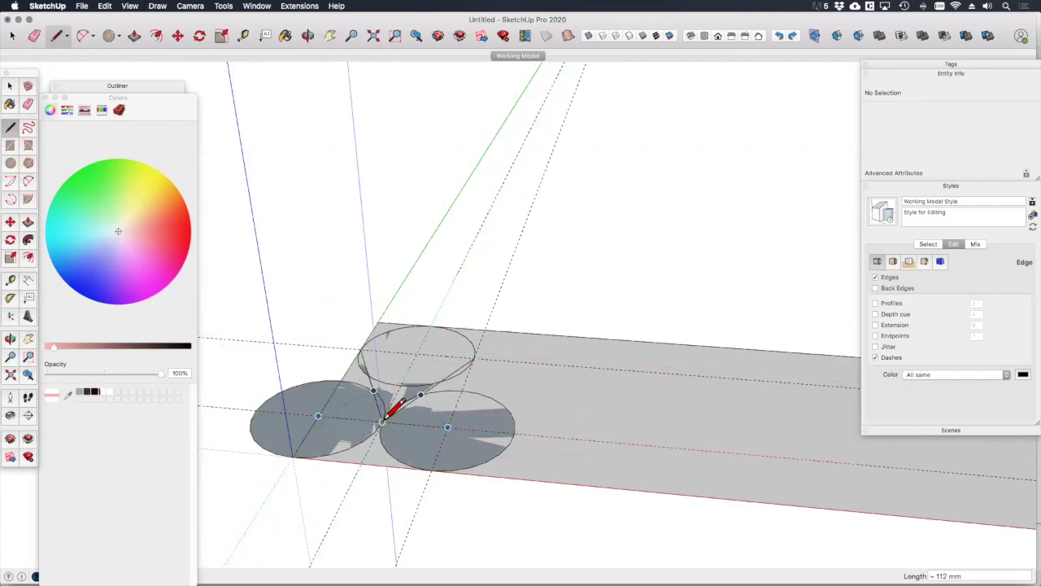
Step: Draw lines from the lower circles' bottom points up to the strip's far edge
{"action": "left_click", "coordinate": [431, 469]}
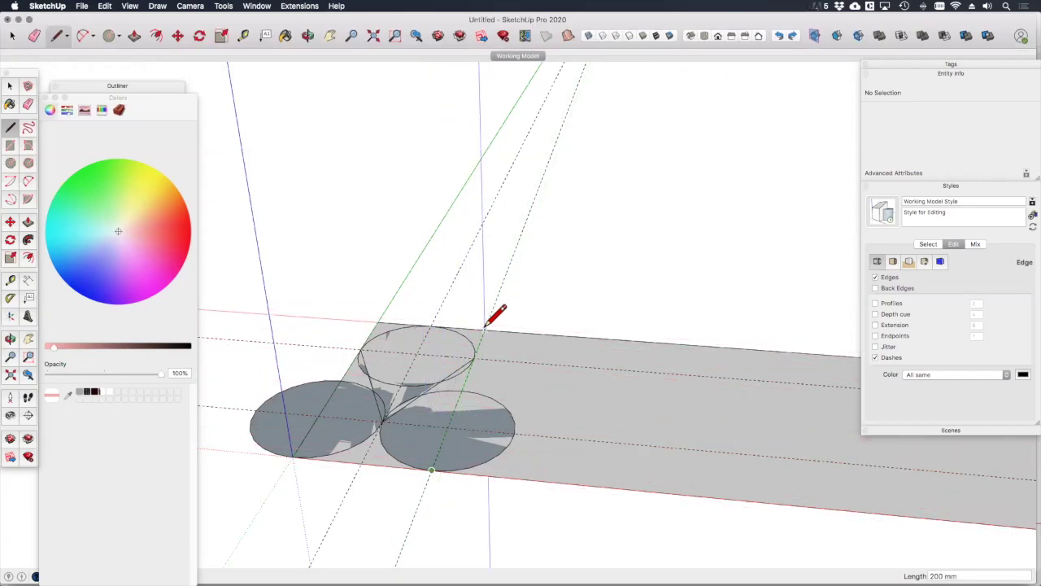
{"action": "left_click", "coordinate": [485, 326]}
{"action": "left_click", "coordinate": [292, 456]}
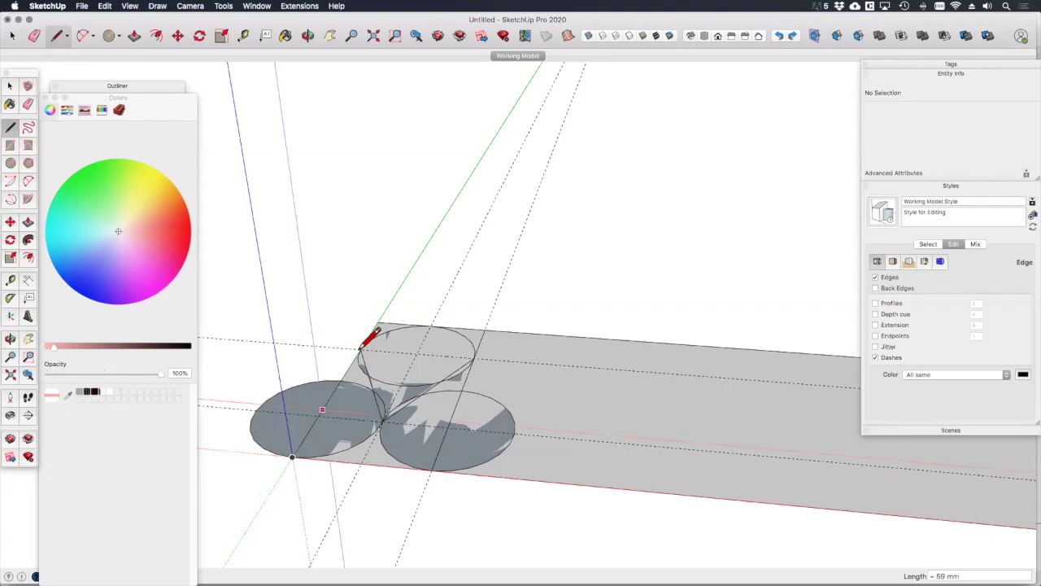
{"action": "left_click", "coordinate": [378, 322]}
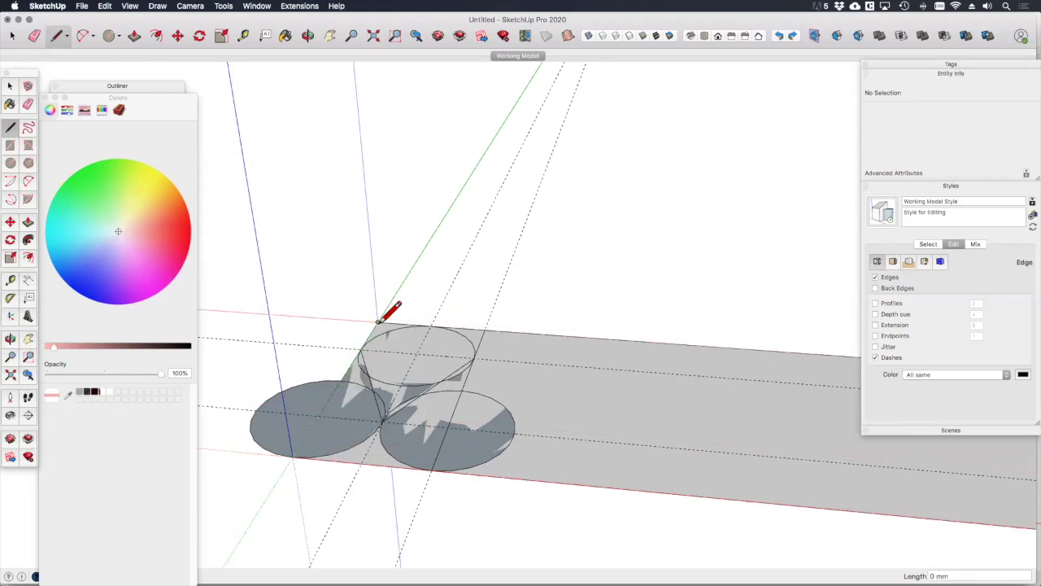
{"action": "key", "text": "space"}
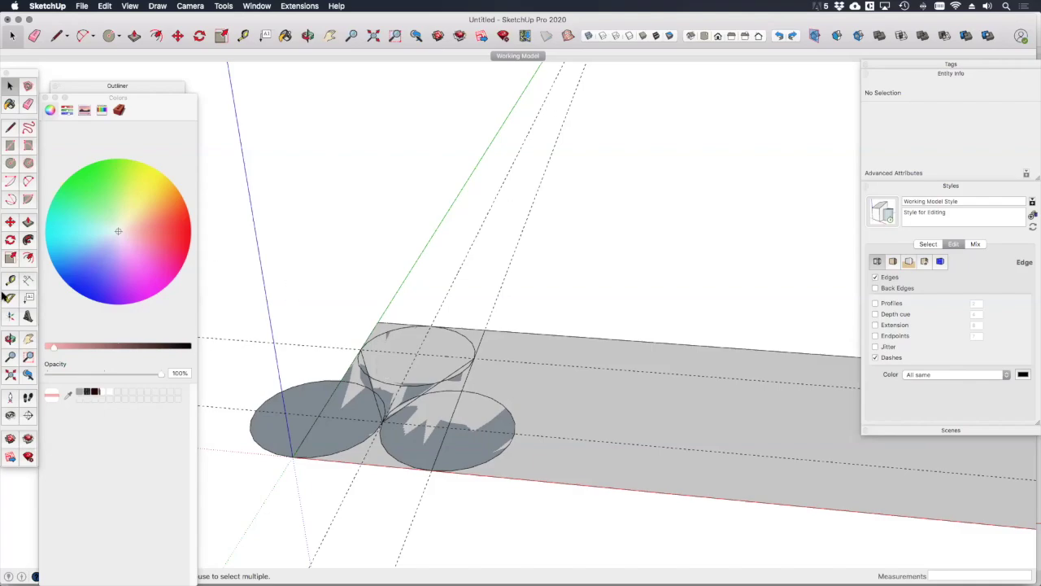
Step: Erase the lower-right circle's right arc, the meeting edge and the upper circle's lower arc
{"action": "left_click", "coordinate": [28, 104]}
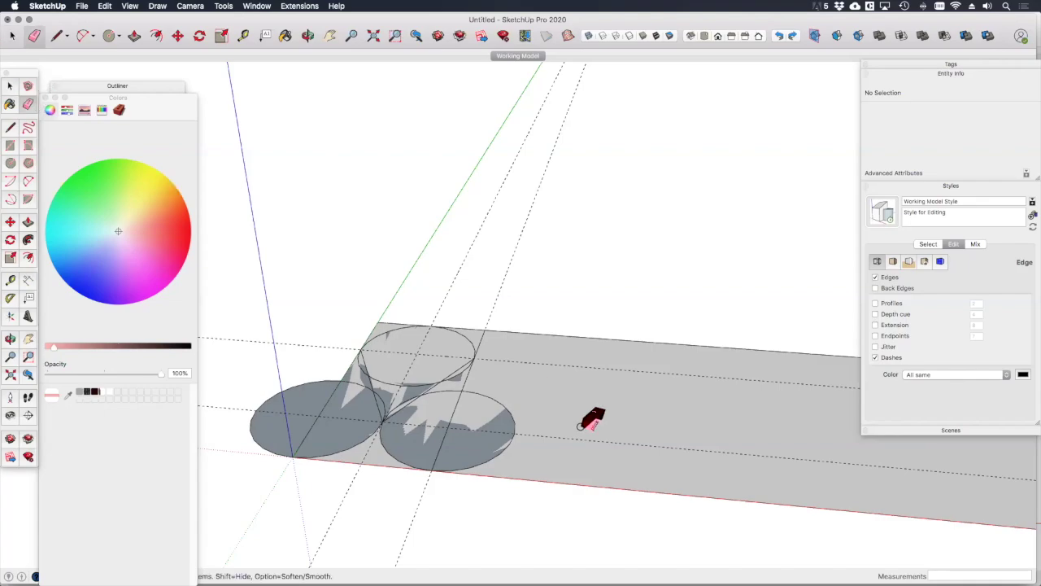
{"action": "scroll", "coordinate": [493, 395], "scroll_direction": "up", "scroll_amount": 2}
{"action": "scroll", "coordinate": [485, 394], "scroll_direction": "down", "scroll_amount": 1}
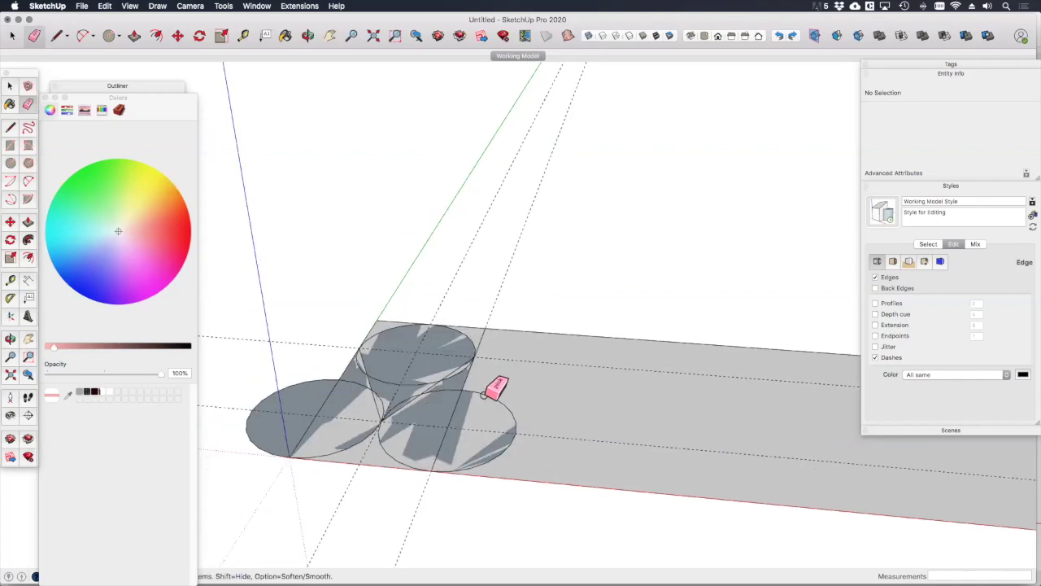
{"action": "left_click", "coordinate": [507, 428]}
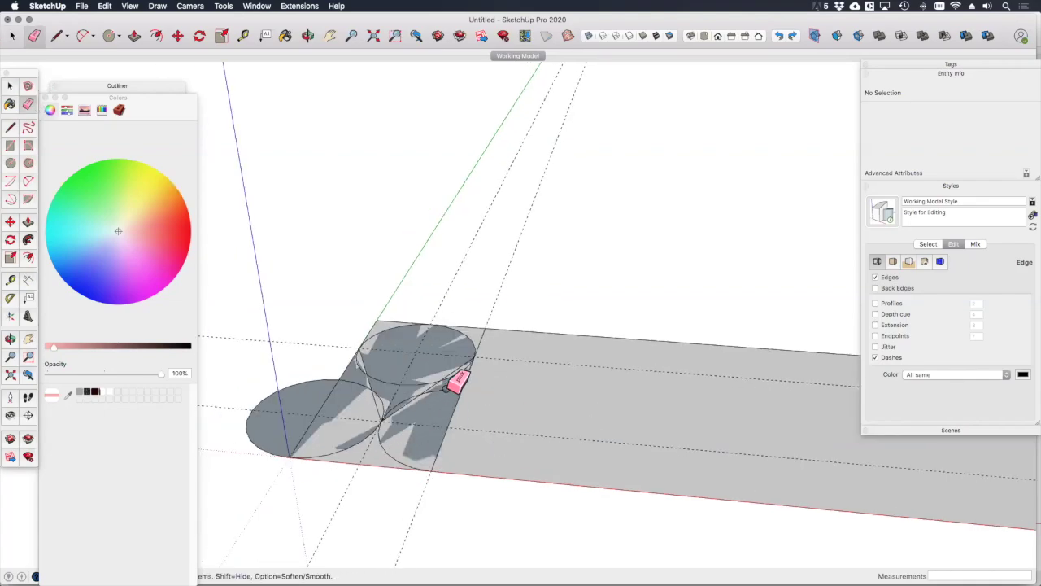
{"action": "left_click", "coordinate": [414, 394]}
{"action": "scroll", "coordinate": [414, 395], "scroll_direction": "up", "scroll_amount": 1}
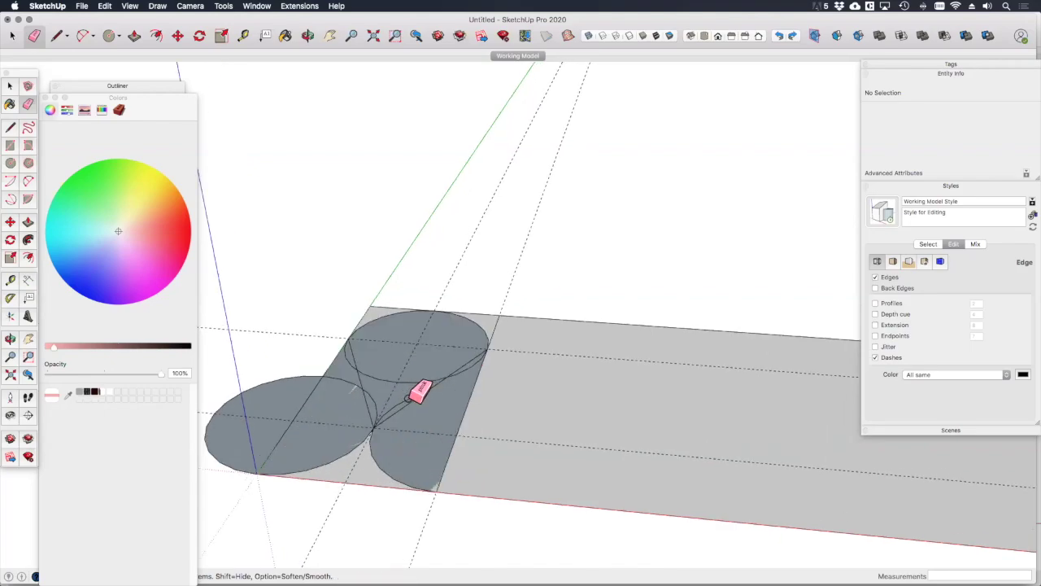
{"action": "left_click", "coordinate": [430, 374]}
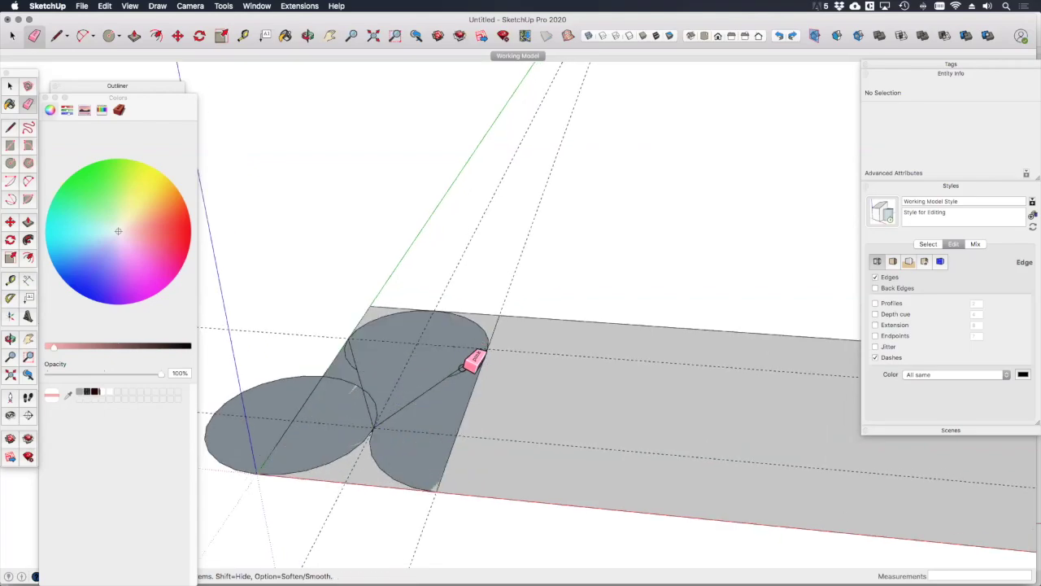
Step: Delete all the dashed guide lines with Edit > Delete Guides
{"action": "key", "text": "space"}
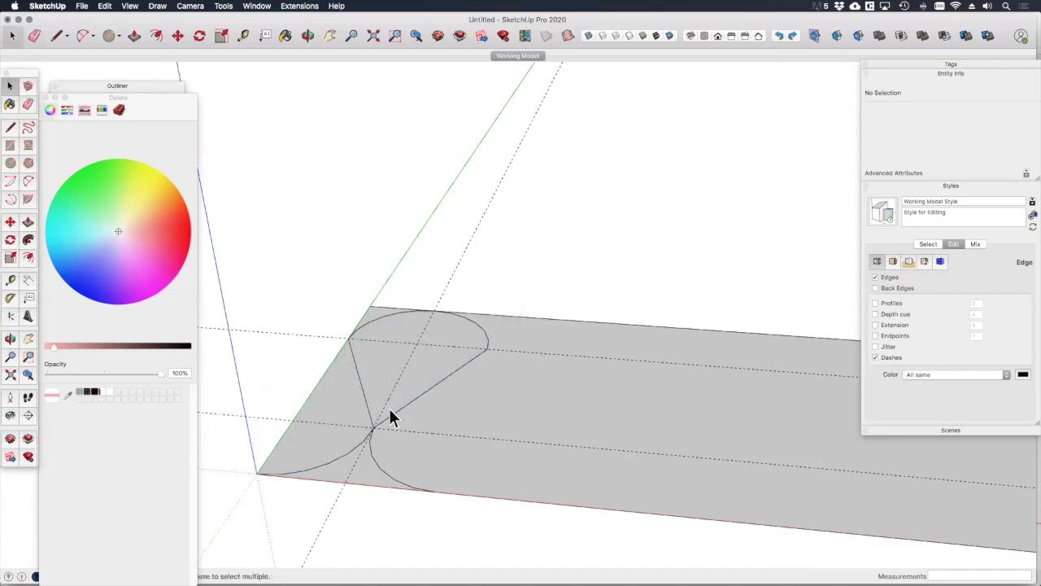
{"action": "left_click", "coordinate": [105, 6]}
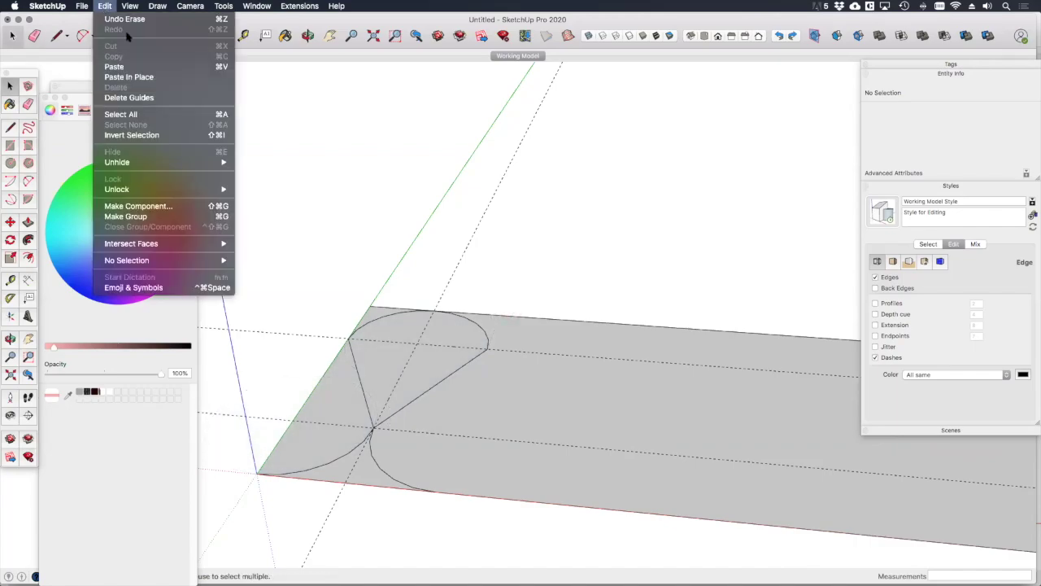
{"action": "left_click", "coordinate": [155, 98]}
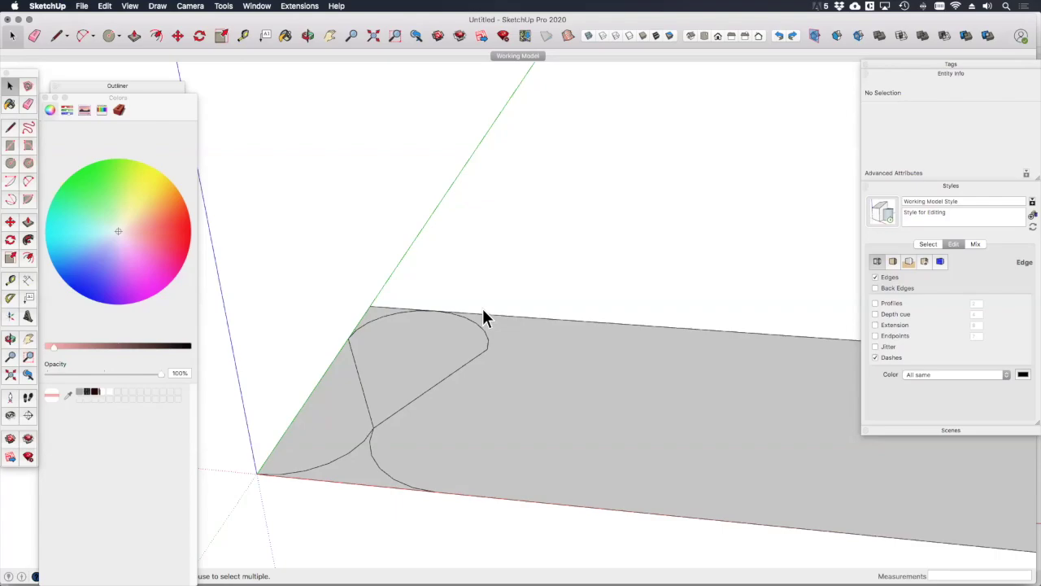
Step: Group the batt outline's arcs and vertical edge, then zoom out to see the whole strip
{"action": "left_click", "coordinate": [367, 437]}
{"action": "left_click", "coordinate": [371, 426], "text": "shift"}
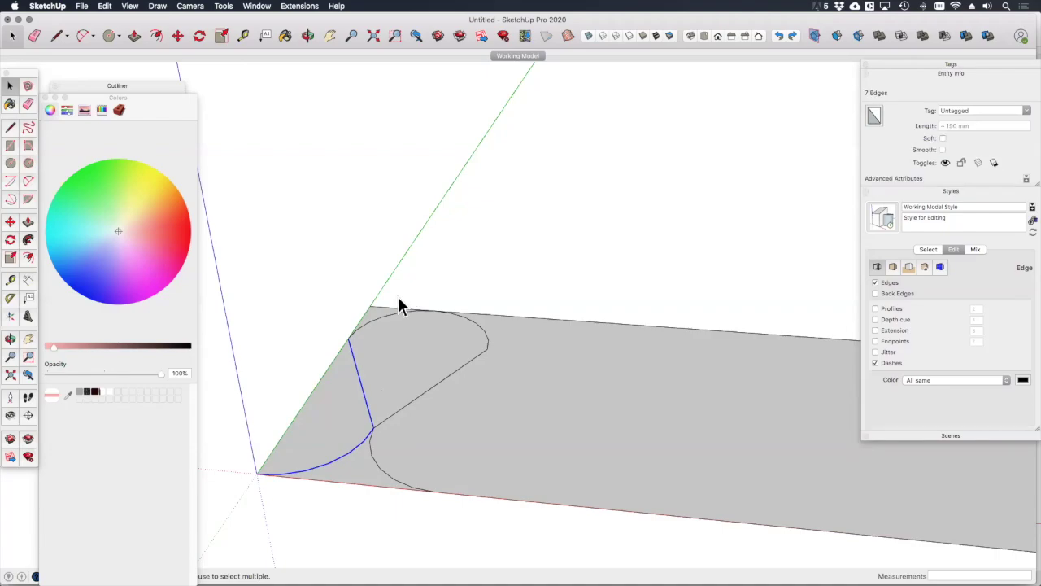
{"action": "left_click", "coordinate": [399, 310], "text": "shift"}
{"action": "right_click", "coordinate": [372, 447]}
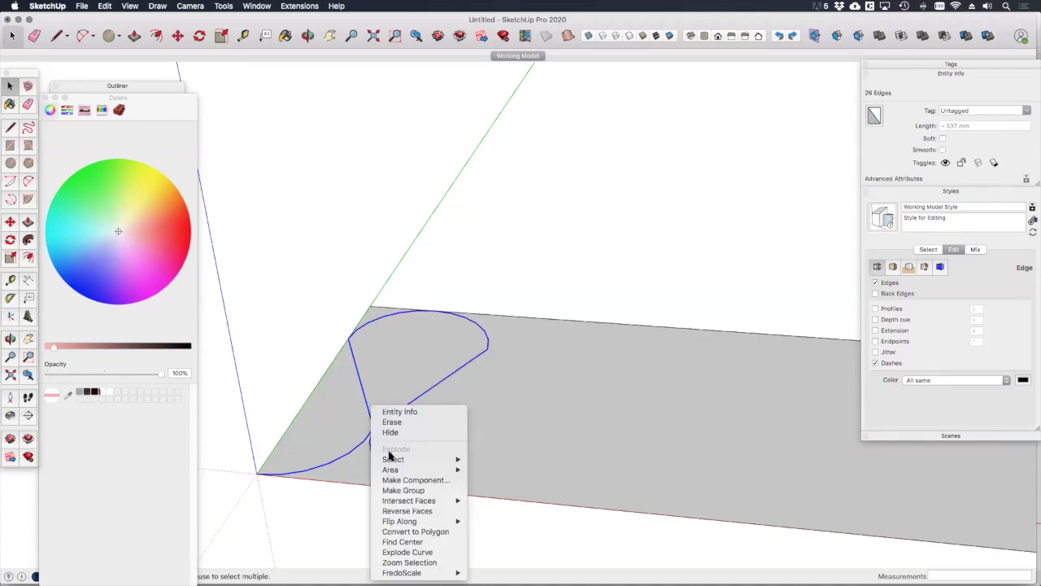
{"action": "left_click", "coordinate": [403, 490]}
{"action": "scroll", "coordinate": [366, 436], "scroll_direction": "down", "scroll_amount": 2}
{"action": "scroll", "coordinate": [365, 436], "scroll_direction": "down", "scroll_amount": 4}
{"action": "mouse_move", "coordinate": [366, 426]}
{"action": "middle_mouse_down"}
{"action": "mouse_move", "coordinate": [381, 452]}
{"action": "mouse_move", "coordinate": [354, 439]}
{"action": "middle_mouse_up"}
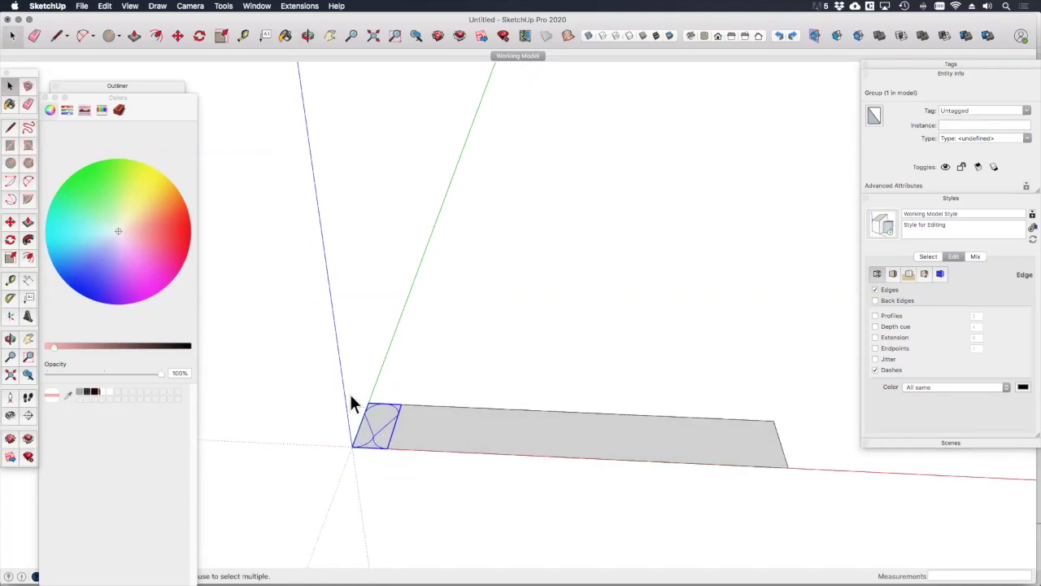
{"action": "scroll", "coordinate": [361, 448], "scroll_direction": "up", "scroll_amount": 2}
Step: Copy the batt group one unit along the strip and array it 11x
{"action": "key", "text": "m"}
{"action": "left_click", "coordinate": [350, 445]}
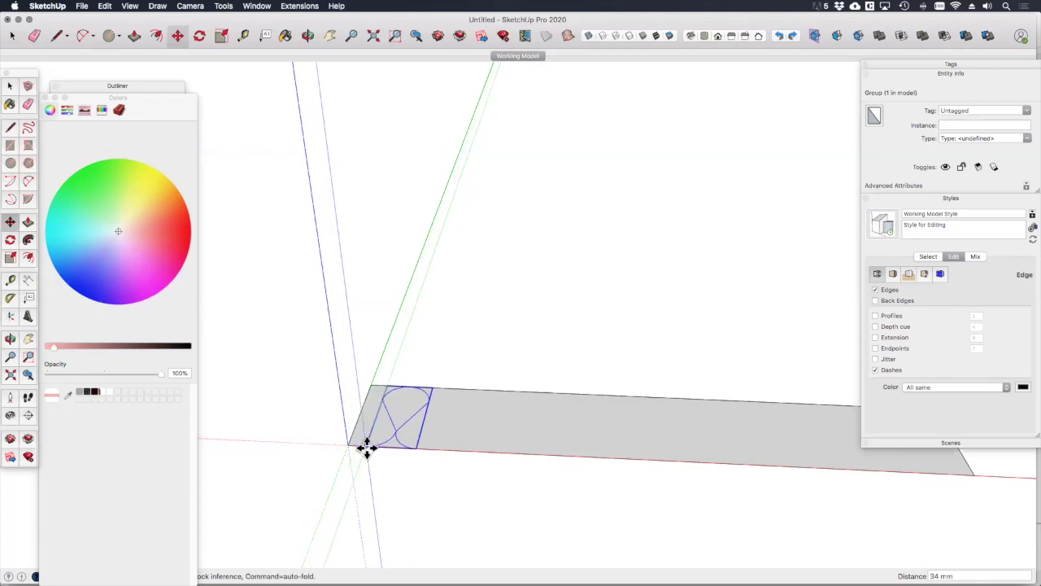
{"action": "key", "text": "alt"}
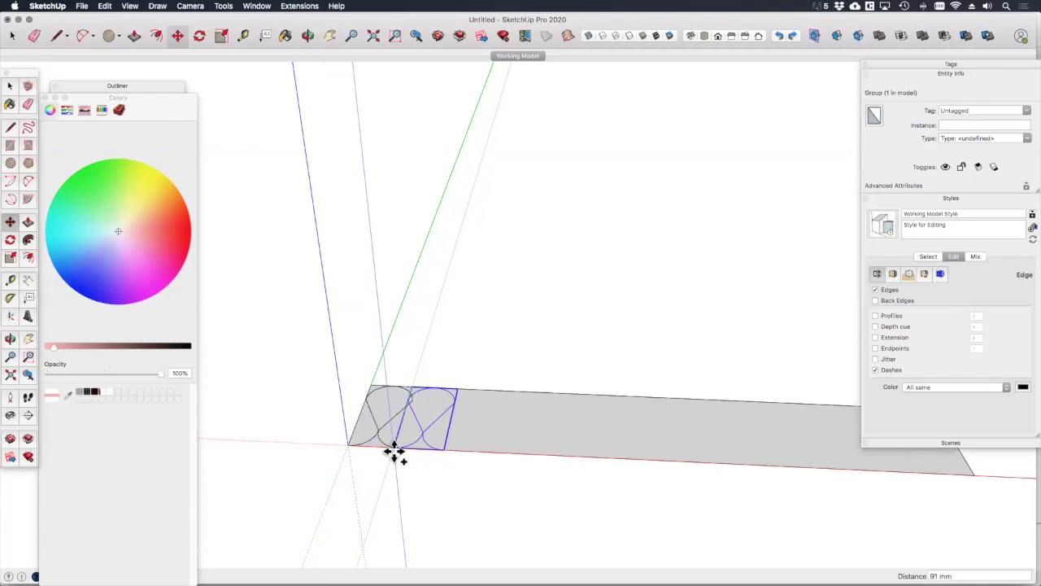
{"action": "left_click", "coordinate": [398, 450]}
{"action": "type", "text": "100"}
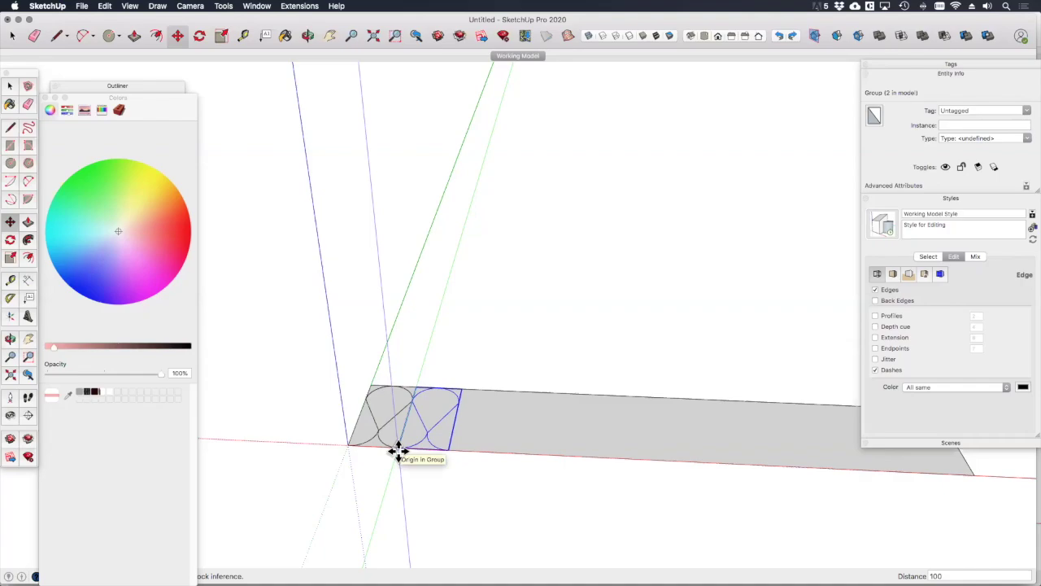
{"action": "key", "text": "Return"}
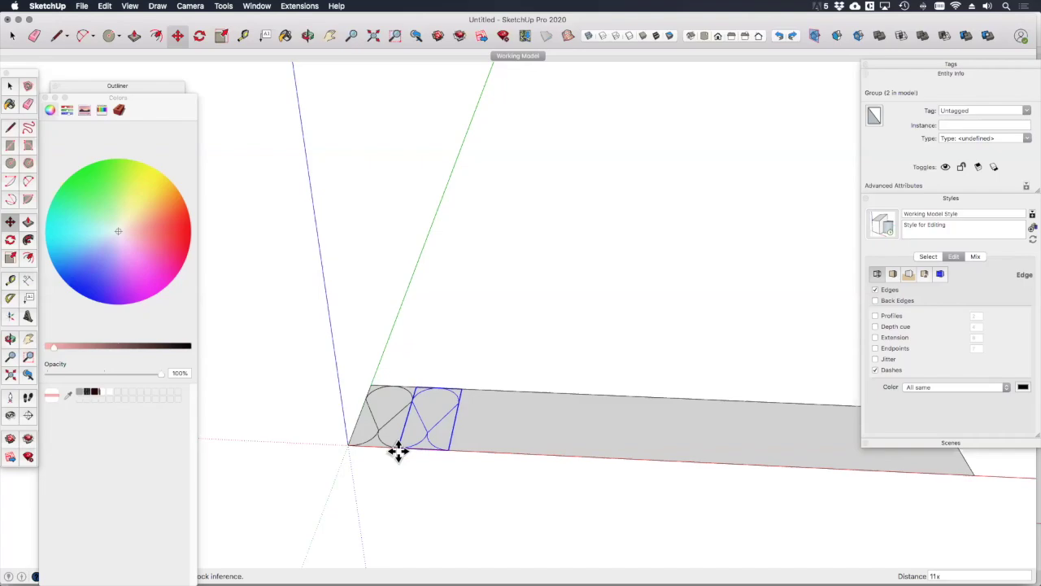
{"action": "type", "text": "11x"}
{"action": "key", "text": "Return"}
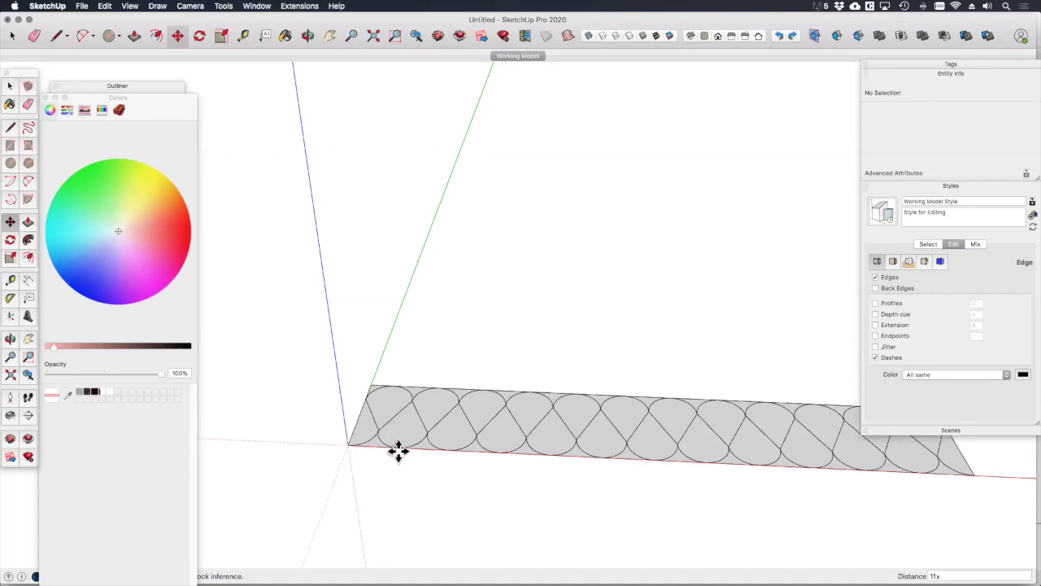
Step: Clear the selection and select the strip group
{"action": "key", "text": "space"}
{"action": "left_click", "coordinate": [376, 411]}
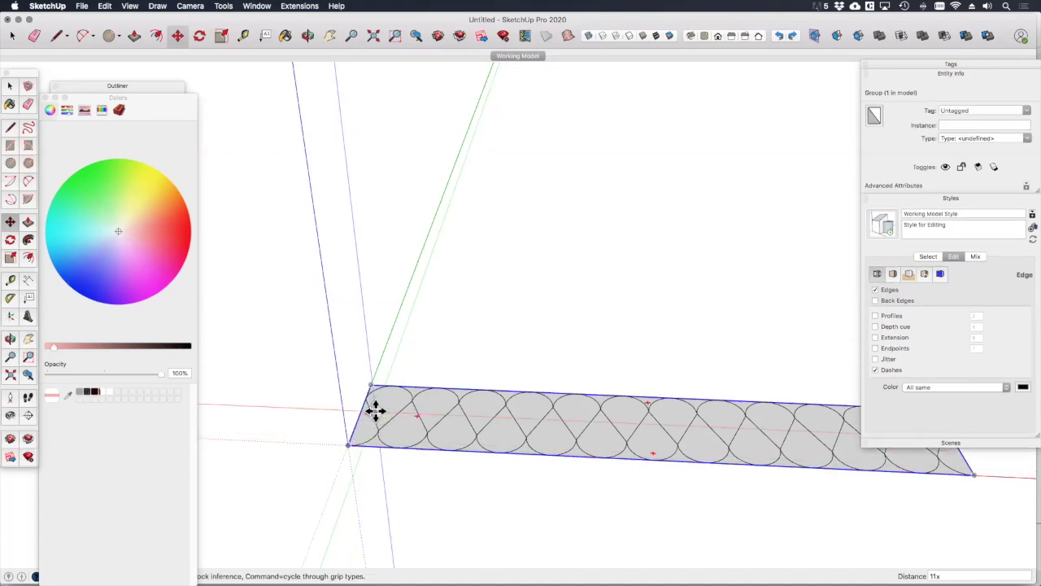
{"action": "key", "text": "Escape"}
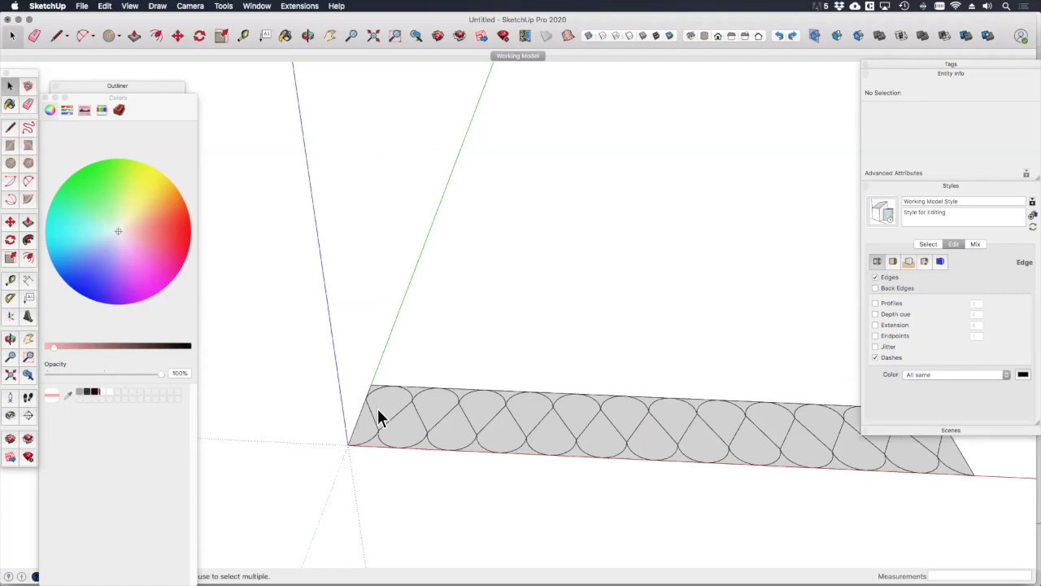
{"action": "left_click", "coordinate": [374, 388]}
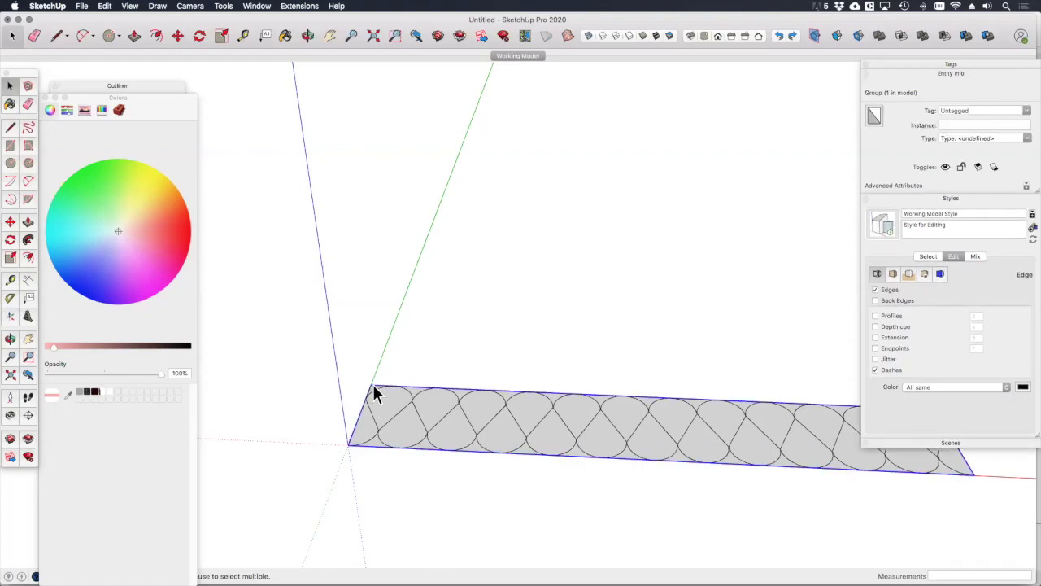
Step: Inside the strip group, paint the strip face a pale pink colour
{"action": "double_click", "coordinate": [372, 392]}
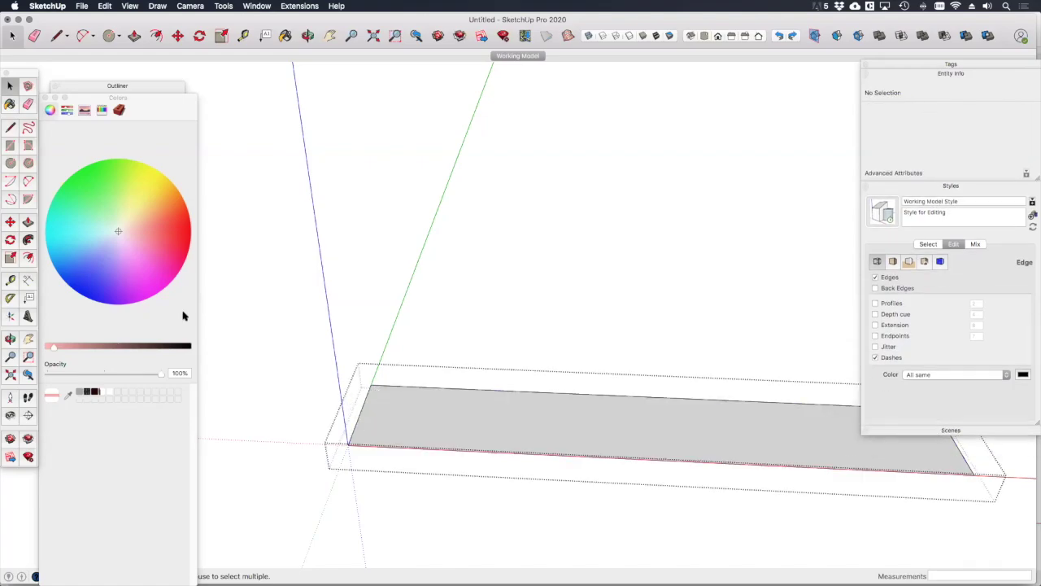
{"action": "key", "text": "b"}
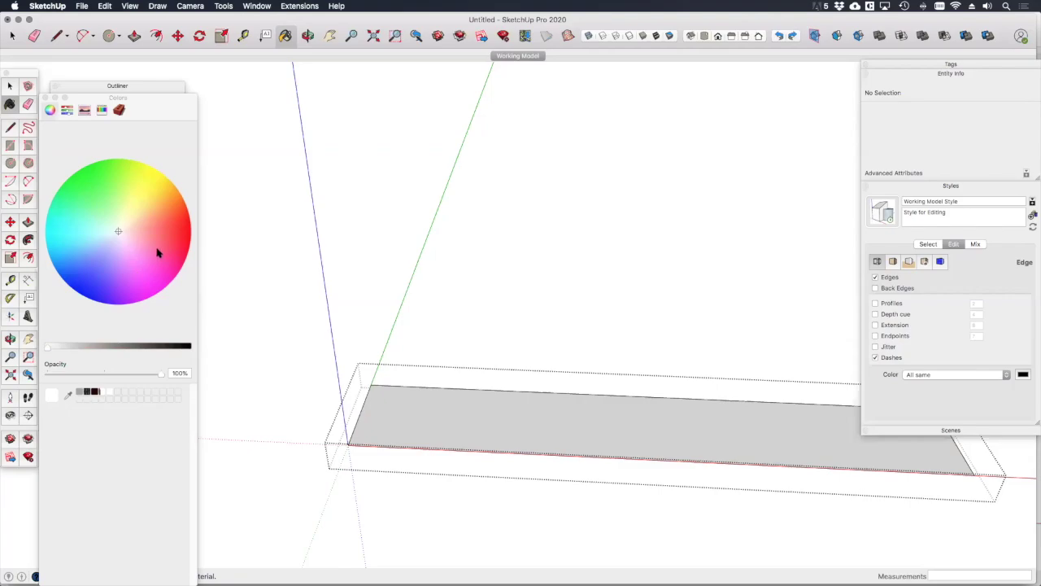
{"action": "left_click_drag", "start_coordinate": [157, 253], "coordinate": [130, 238]}
{"action": "left_click", "coordinate": [493, 423]}
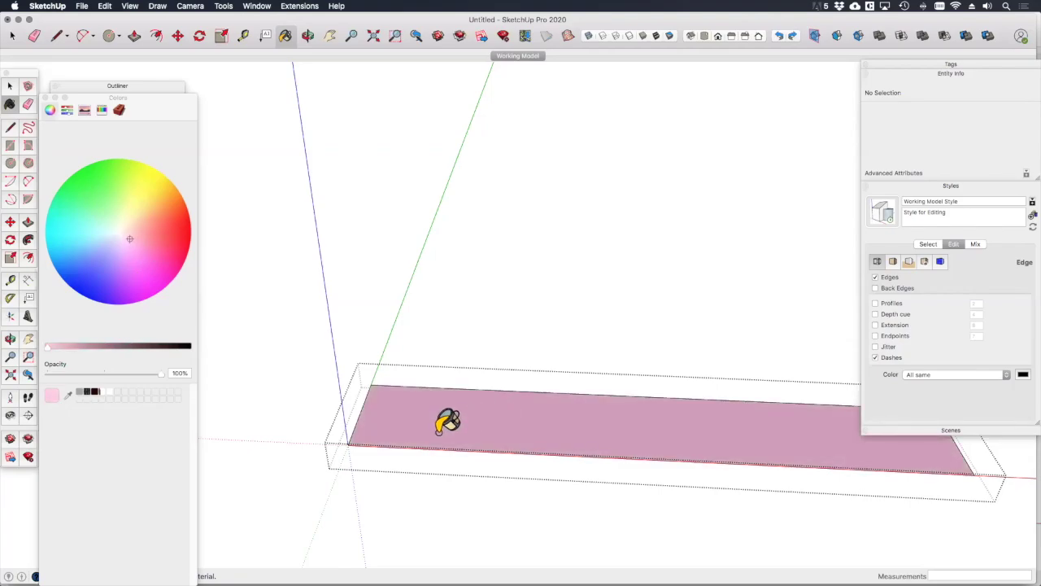
{"action": "scroll", "coordinate": [433, 403], "scroll_direction": "down", "scroll_amount": 1}
{"action": "key", "text": "space"}
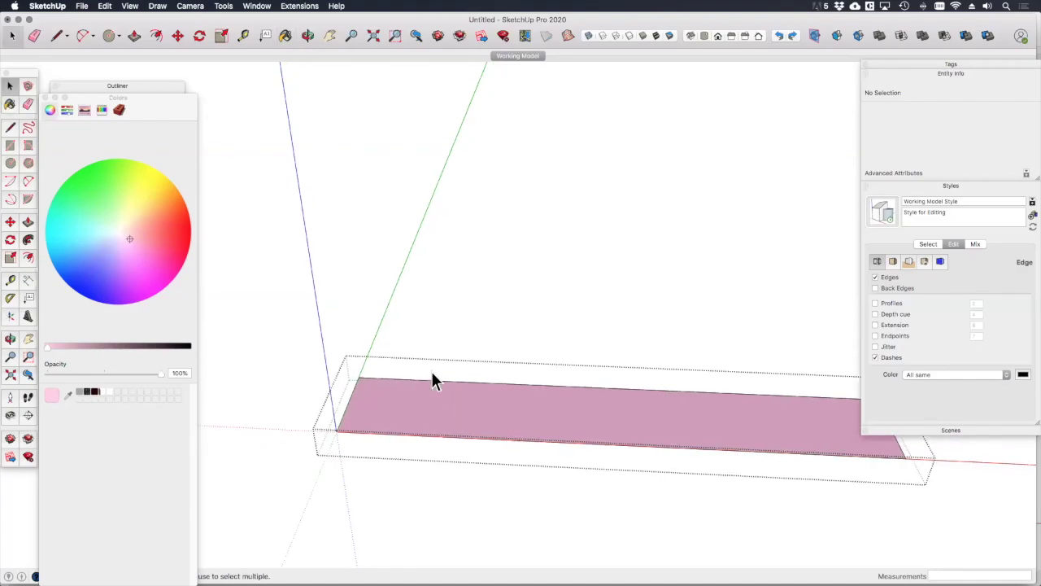
Step: Hide the pink strip's top, front bottom and right end edges
{"action": "left_click", "coordinate": [438, 380]}
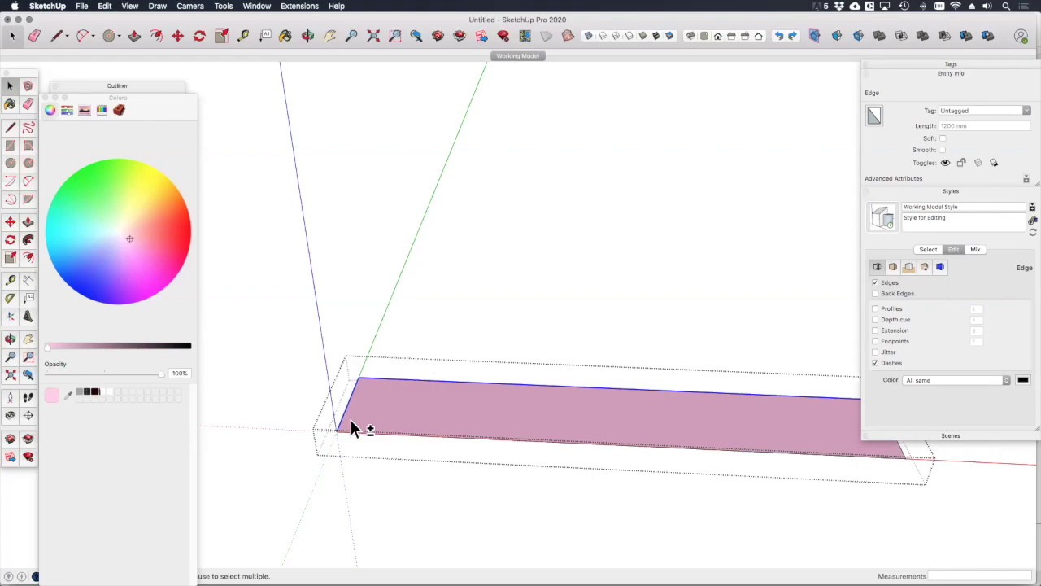
{"action": "left_click", "coordinate": [375, 432], "text": "shift"}
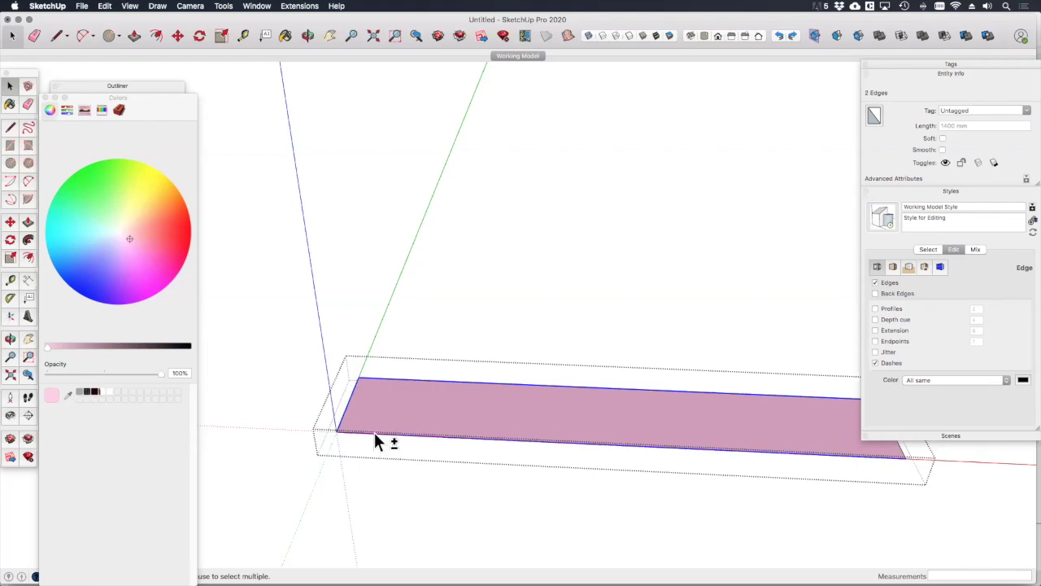
{"action": "left_click", "coordinate": [901, 450], "text": "shift"}
{"action": "right_click", "coordinate": [570, 385]}
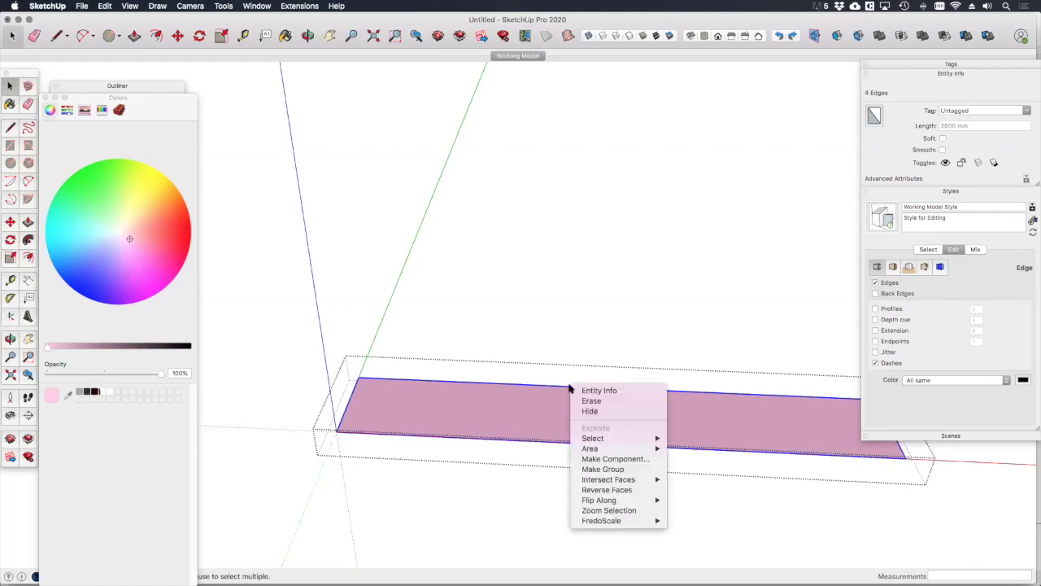
{"action": "left_click", "coordinate": [590, 411]}
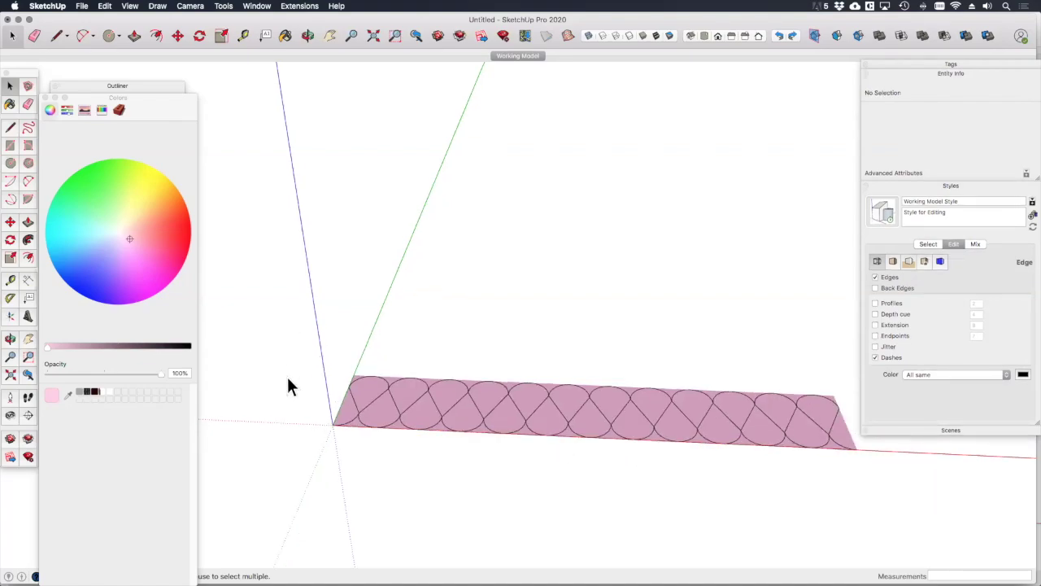
{"action": "scroll", "coordinate": [287, 376], "scroll_direction": "down", "scroll_amount": 2}
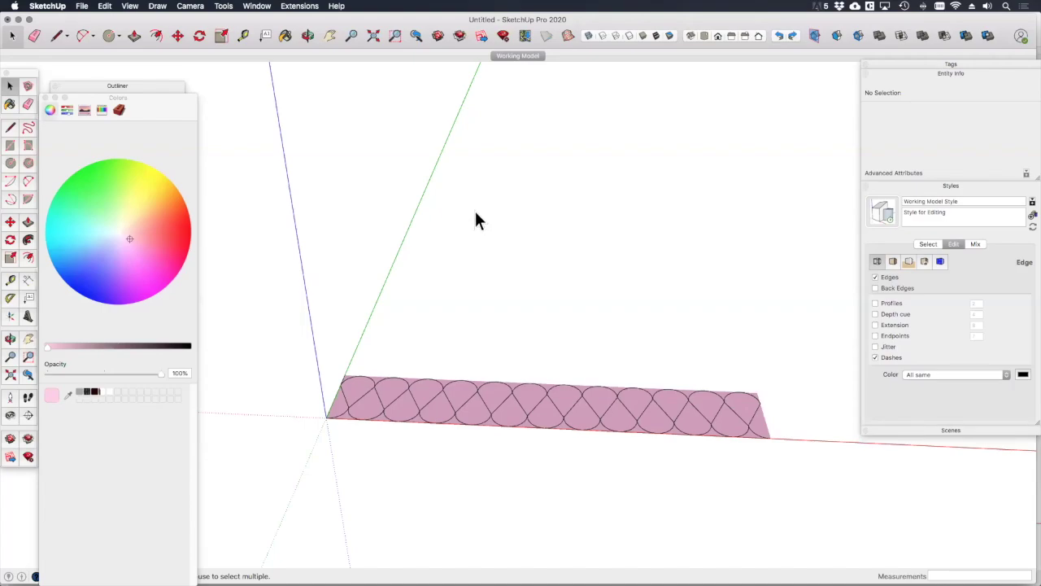
{"action": "left_click", "coordinate": [193, 7]}
Step: Switch to the Top standard view with Parallel Projection and hide the model axes
{"action": "mouse_move", "coordinate": [211, 41]}
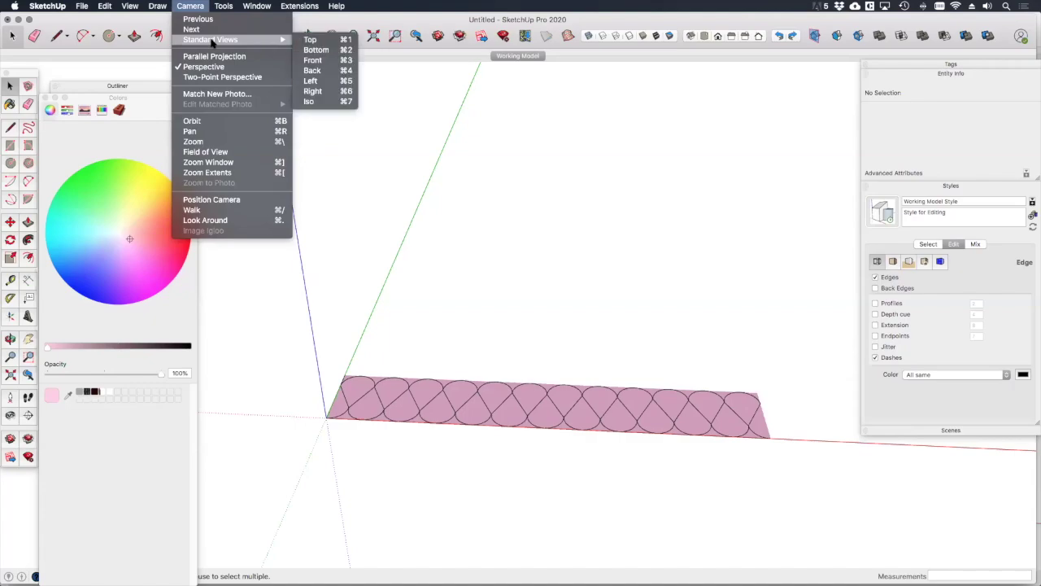
{"action": "left_click", "coordinate": [313, 40]}
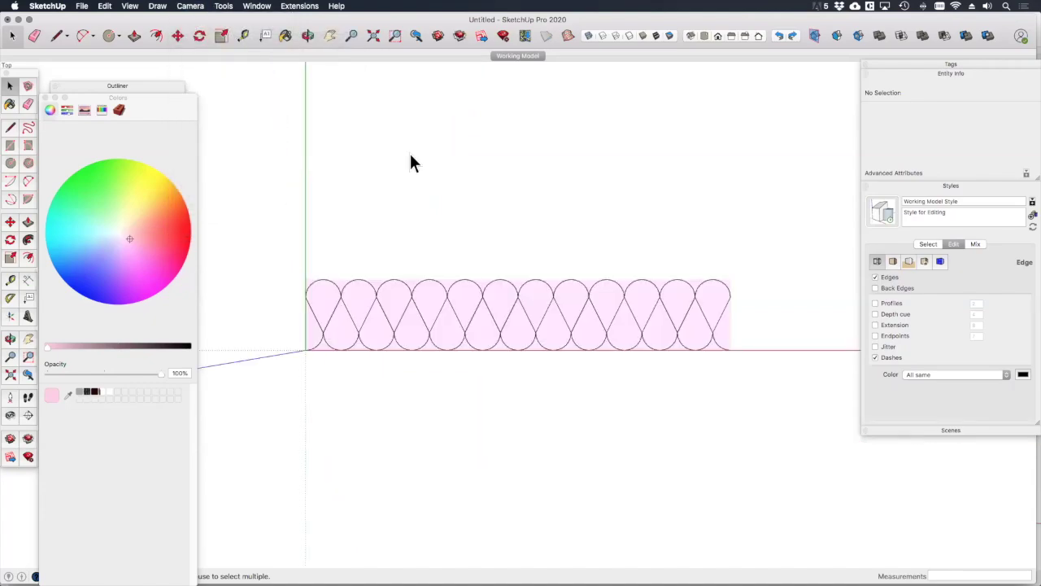
{"action": "left_click", "coordinate": [190, 7]}
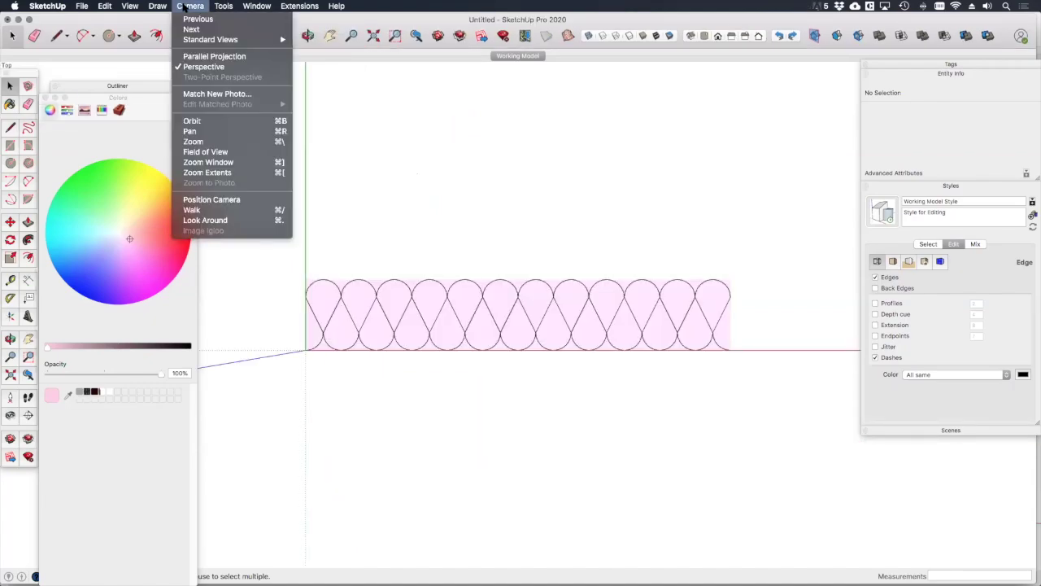
{"action": "left_click", "coordinate": [207, 58]}
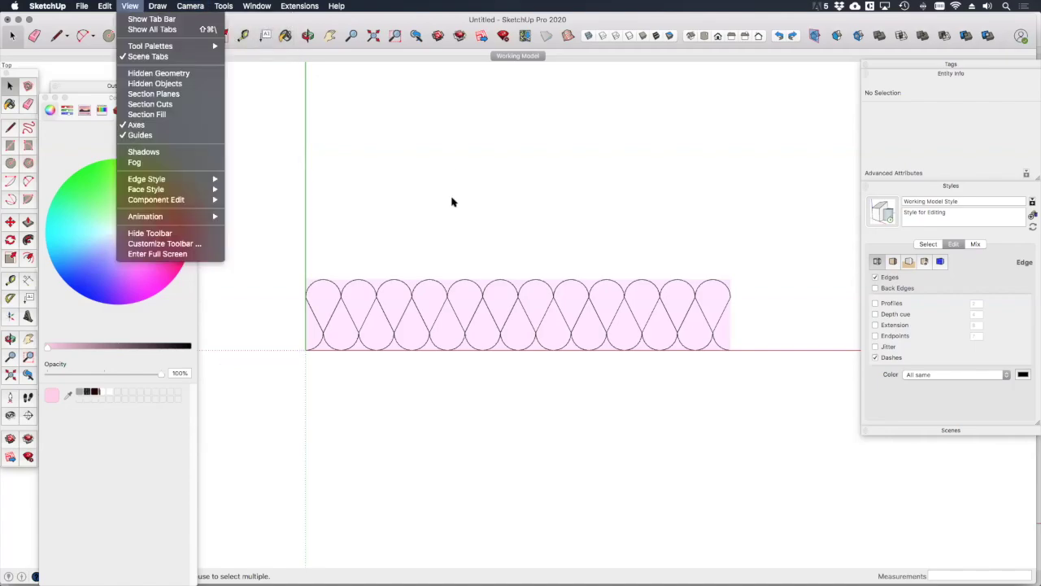
{"action": "left_click", "coordinate": [130, 6]}
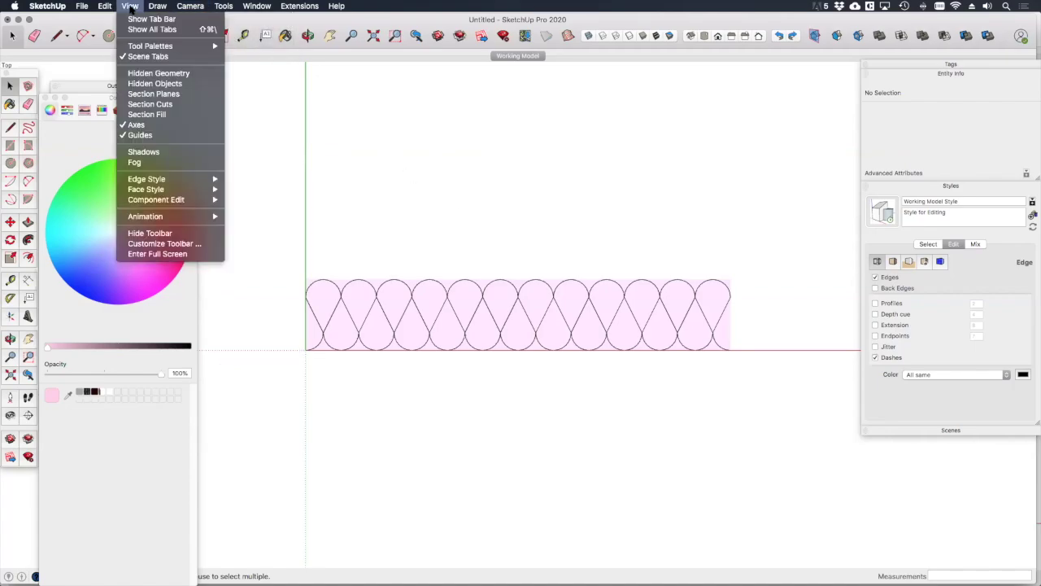
{"action": "left_click", "coordinate": [153, 125]}
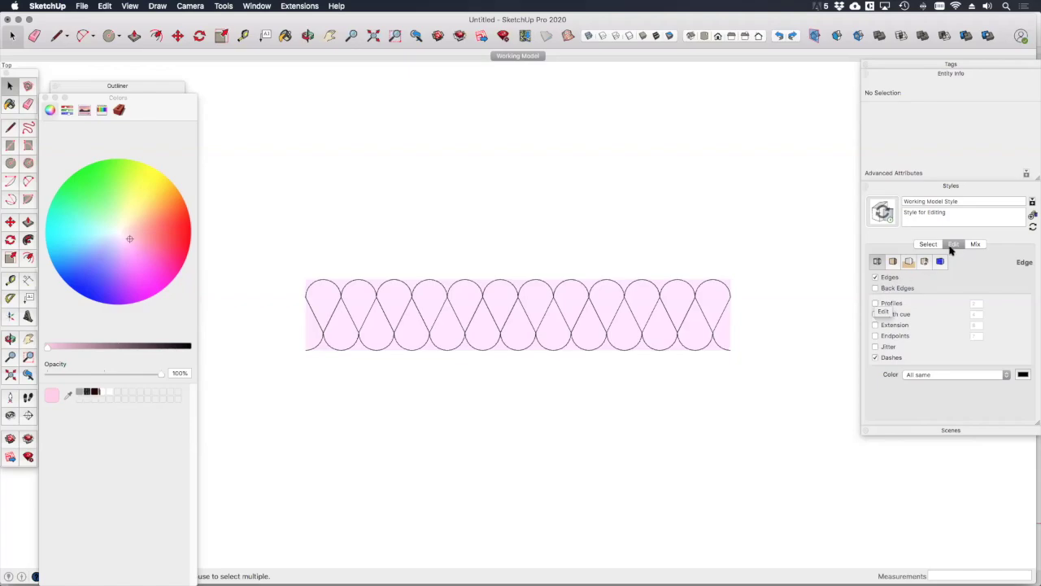
Step: Turn on Profiles in the style's Edge settings and set the profile width to 3
{"action": "left_click", "coordinate": [875, 276]}
{"action": "left_click", "coordinate": [875, 303]}
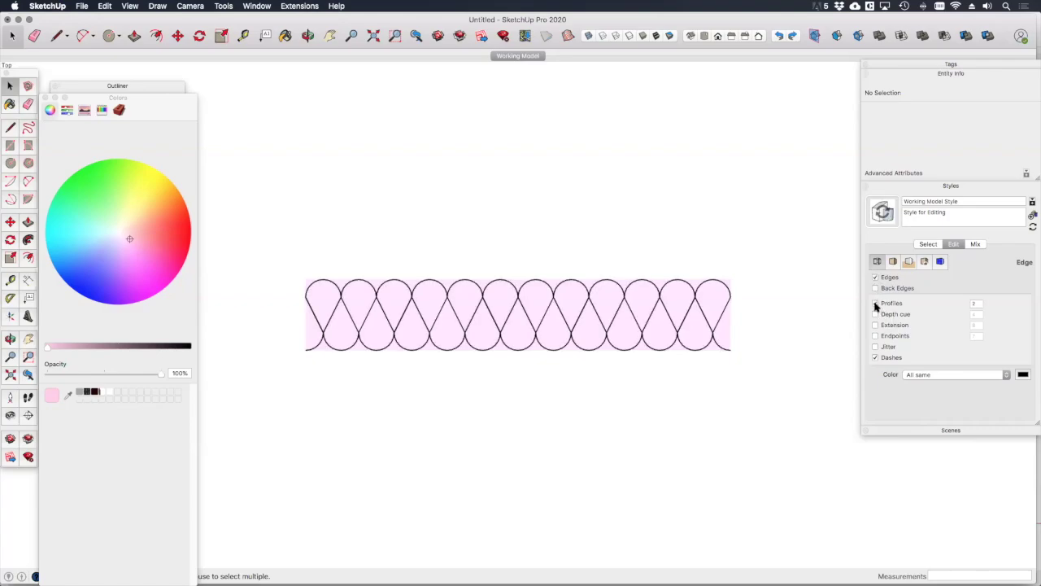
{"action": "left_click", "coordinate": [875, 303]}
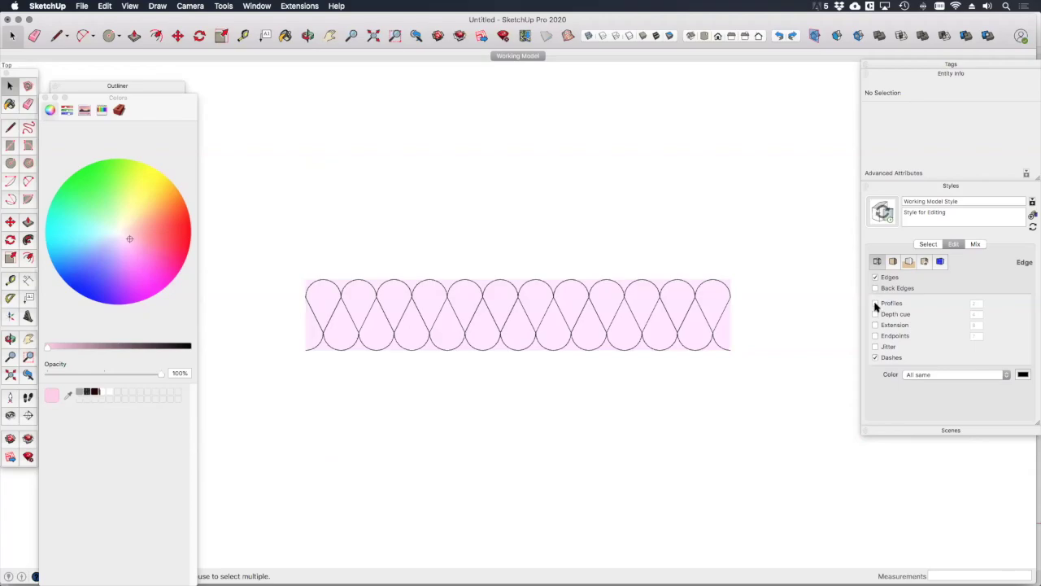
{"action": "left_click", "coordinate": [876, 303]}
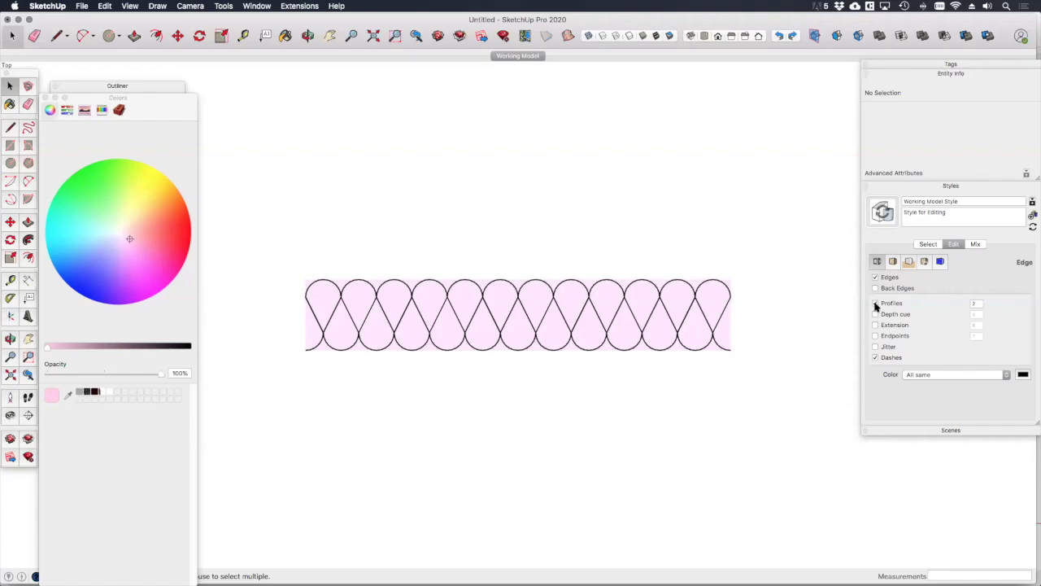
{"action": "left_click", "coordinate": [875, 304]}
{"action": "left_click", "coordinate": [977, 303]}
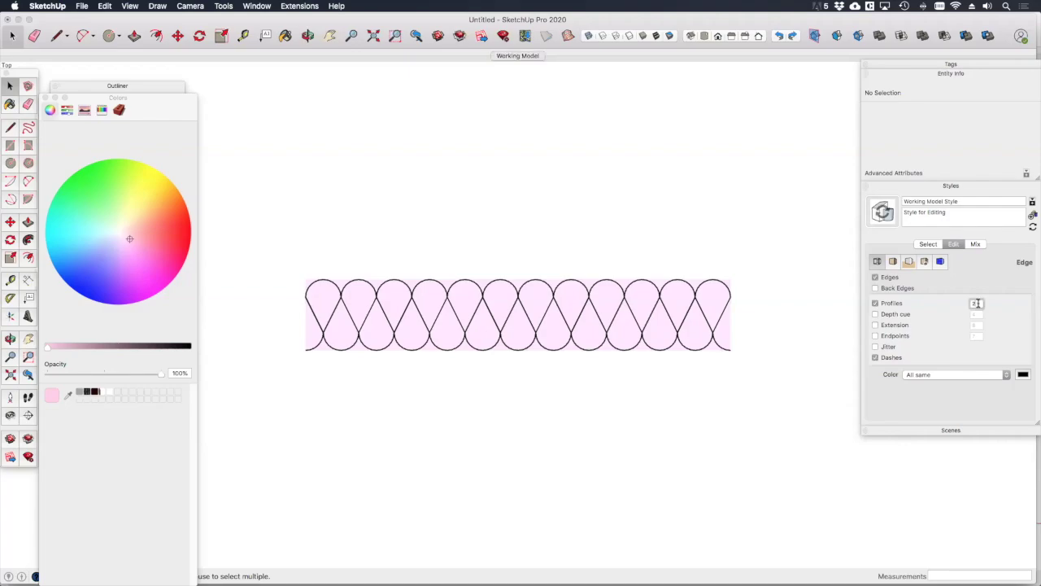
{"action": "key", "text": "BackSpace"}
{"action": "type", "text": "3"}
{"action": "key", "text": "Return"}
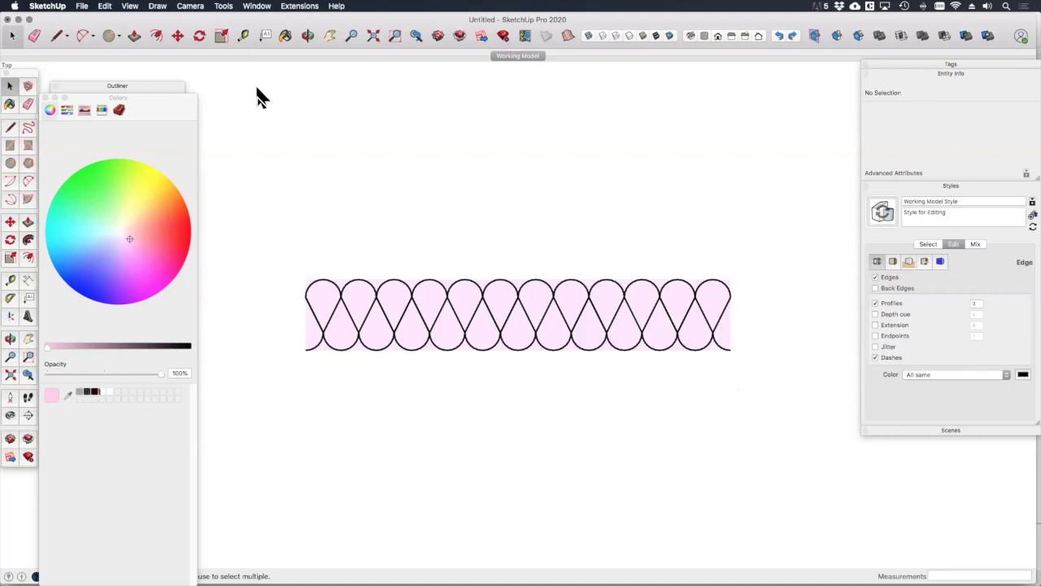
Step: Export the top view as the PNG image Batts_Pattern_200.png in Support Material
{"action": "left_click", "coordinate": [83, 6]}
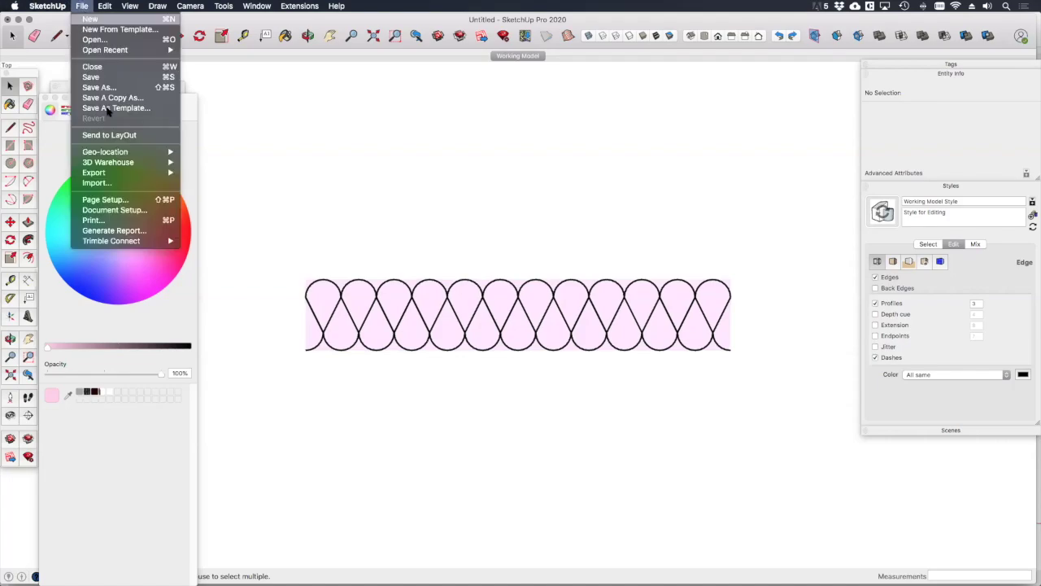
{"action": "mouse_move", "coordinate": [163, 172]}
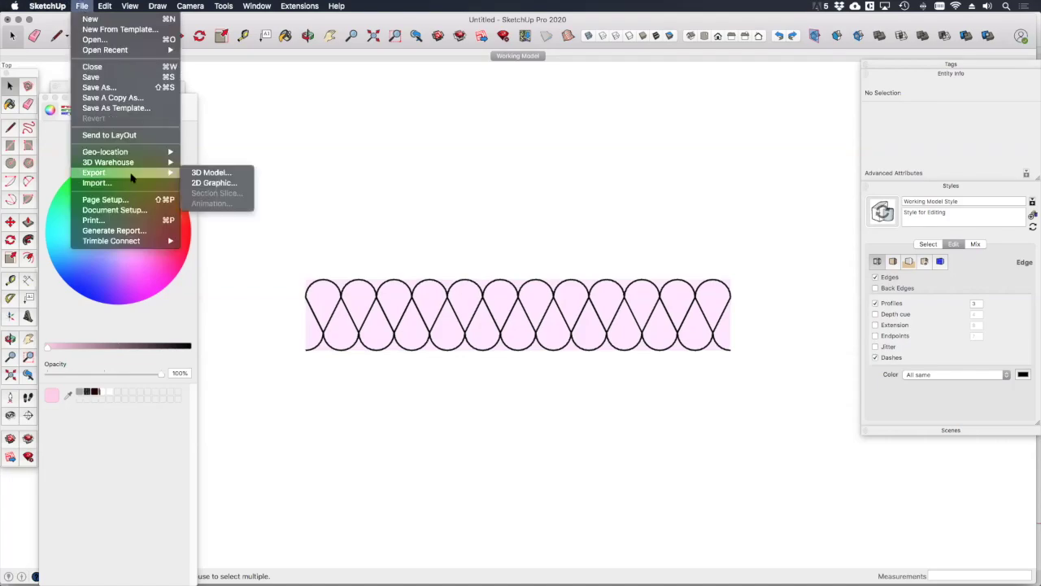
{"action": "left_click", "coordinate": [226, 184]}
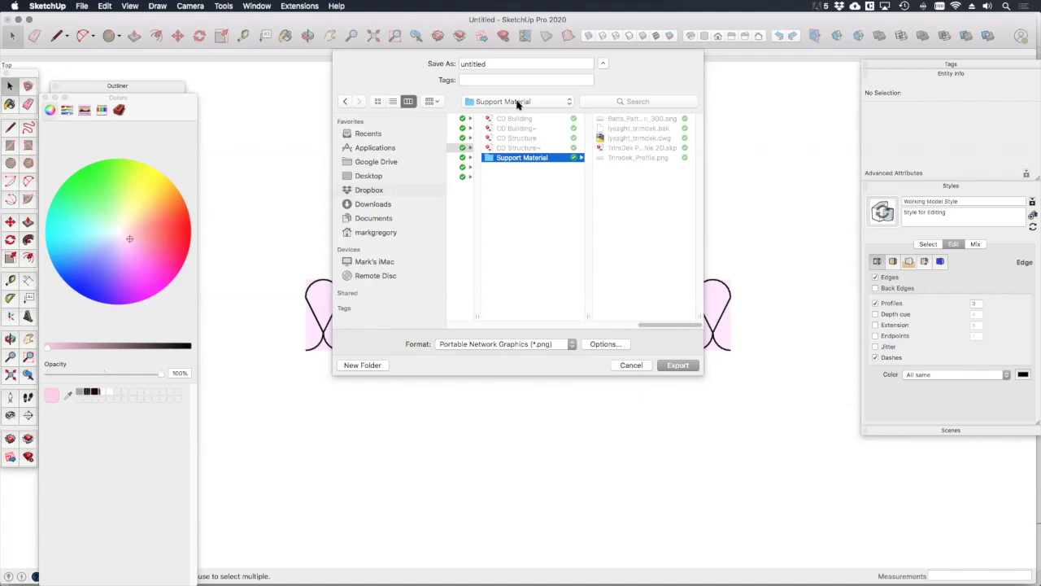
{"action": "double_click", "coordinate": [503, 63]}
{"action": "type", "text": "B"}
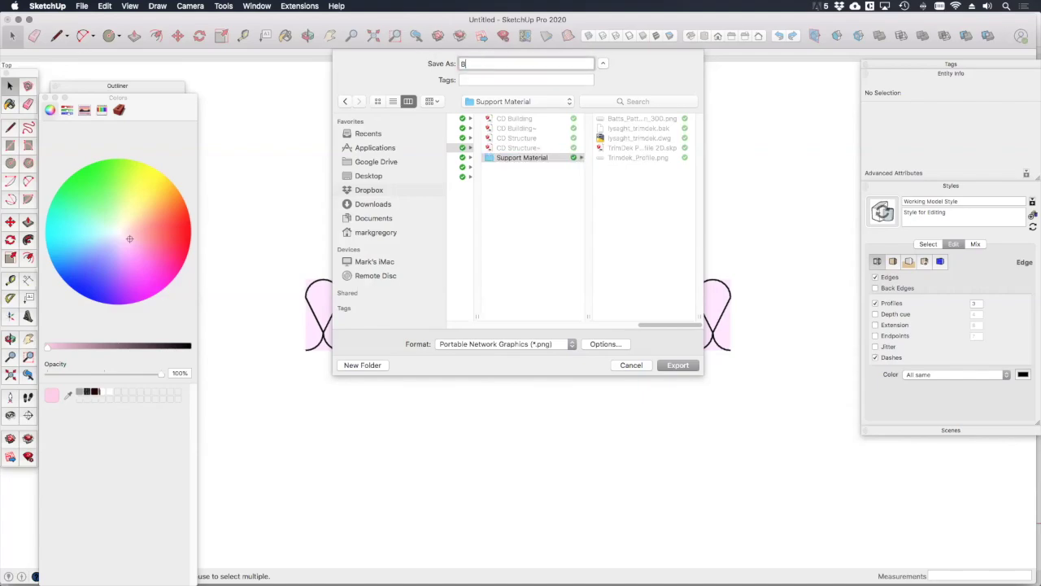
{"action": "type", "text": "atts_Pattern_200"}
{"action": "left_click", "coordinate": [675, 365]}
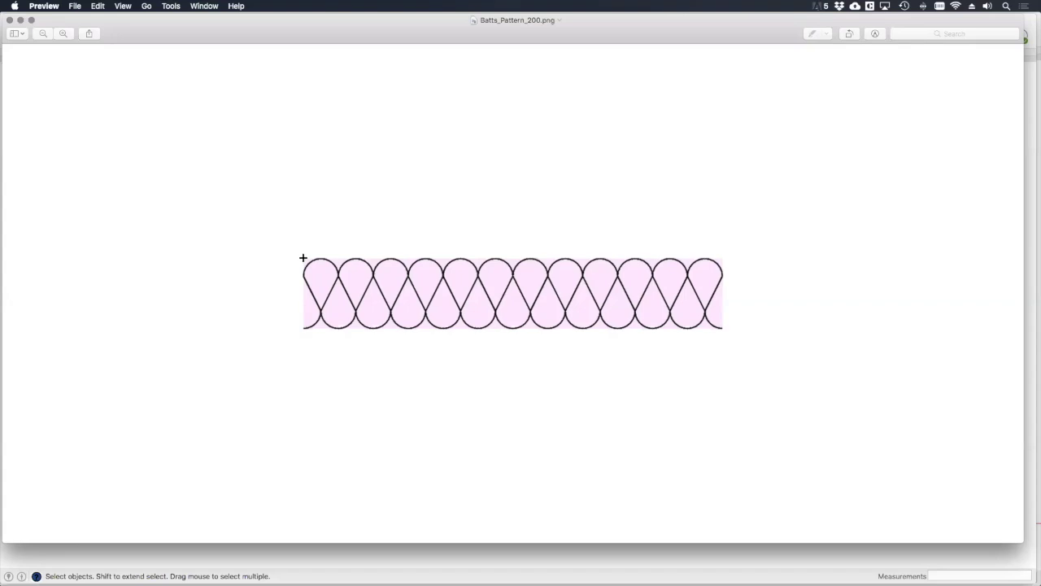
Step: Crop Batts_Pattern_200.png to a rectangle around the pink batt strip and save it
{"action": "left_click_drag", "start_coordinate": [302, 259], "coordinate": [721, 327]}
{"action": "left_click", "coordinate": [167, 7]}
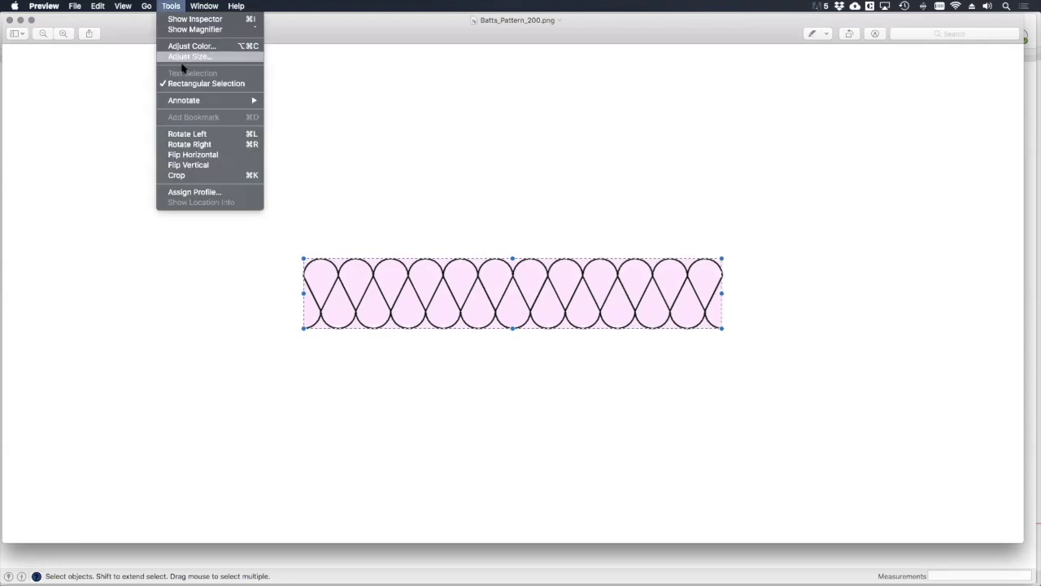
{"action": "left_click", "coordinate": [175, 175]}
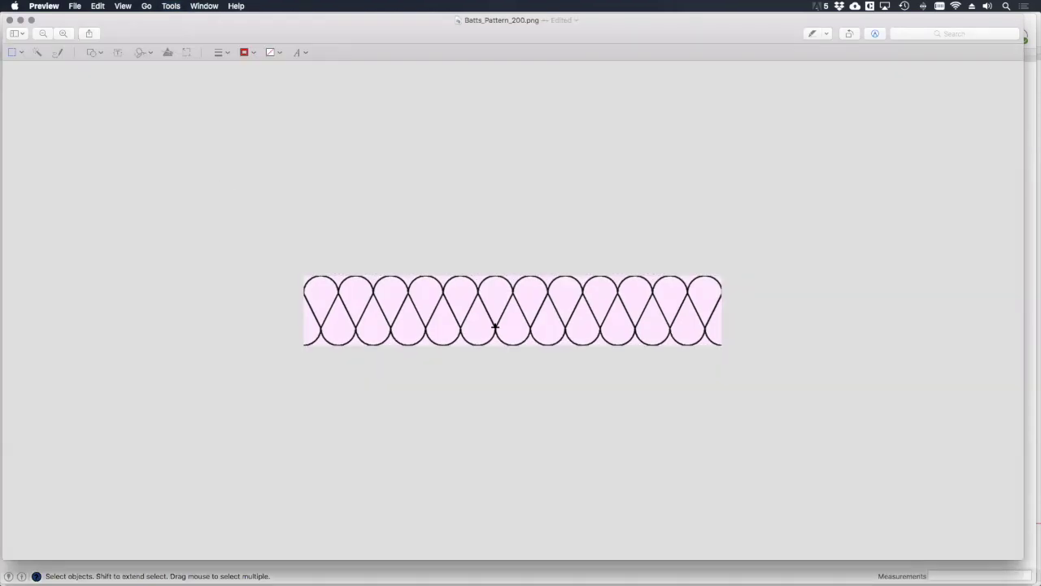
{"action": "left_click", "coordinate": [78, 8]}
{"action": "left_click", "coordinate": [88, 77]}
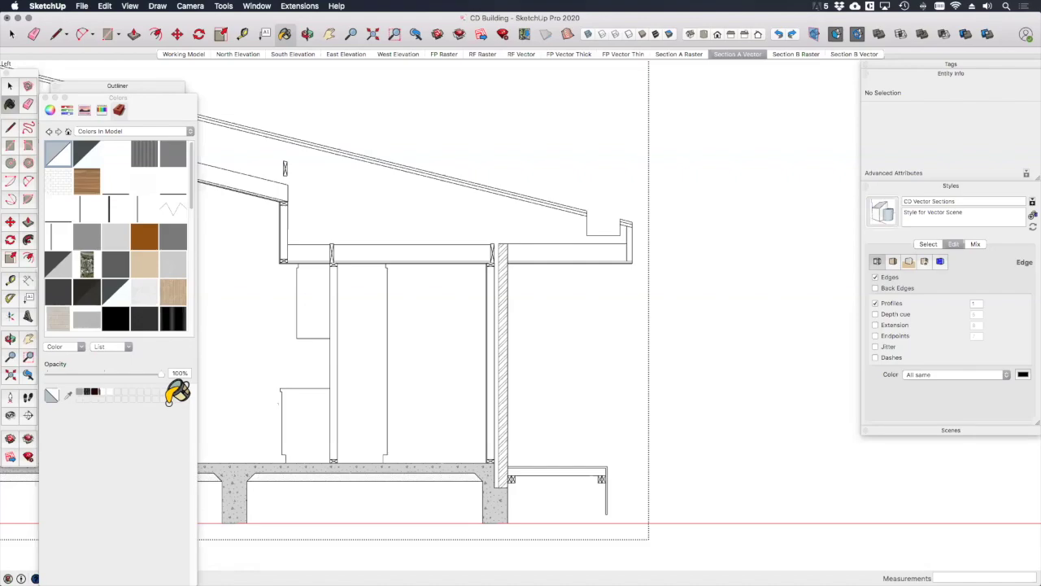
Step: Create a new texture material from Batts_Pattern_200.png sized 1200 mm by 200 mm
{"action": "left_click", "coordinate": [81, 345]}
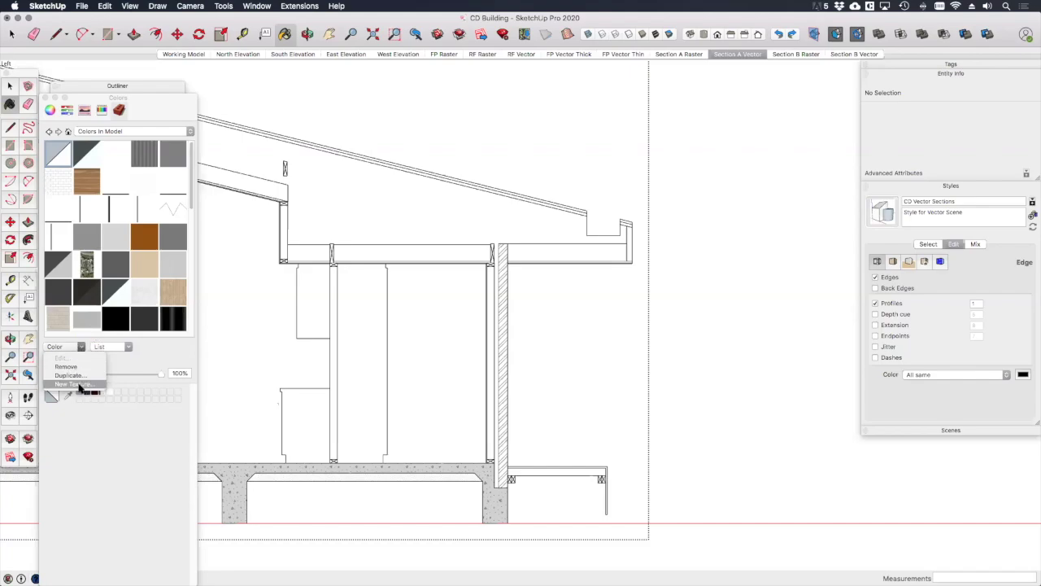
{"action": "left_click", "coordinate": [79, 385]}
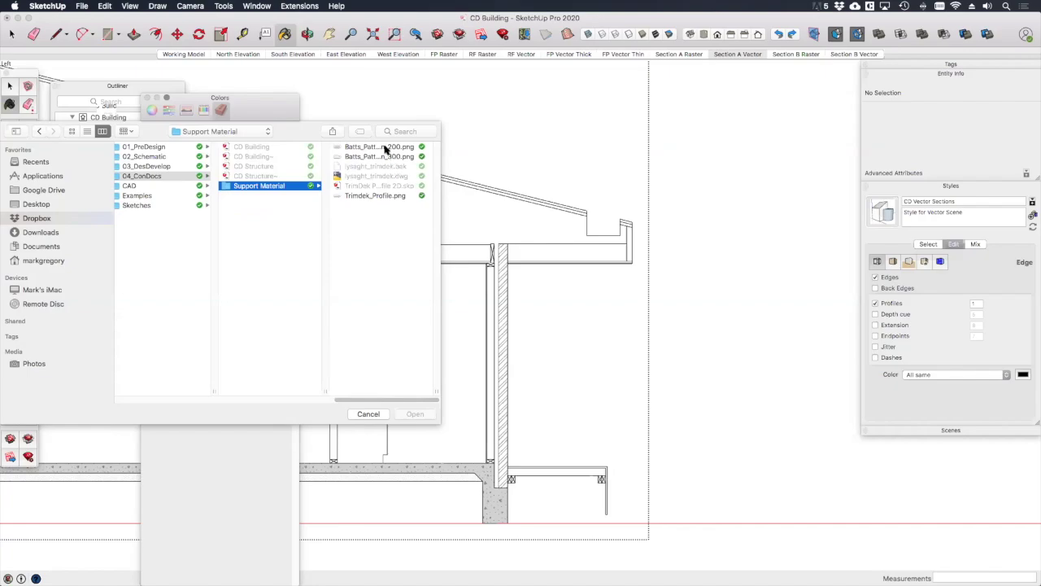
{"action": "left_click", "coordinate": [386, 147]}
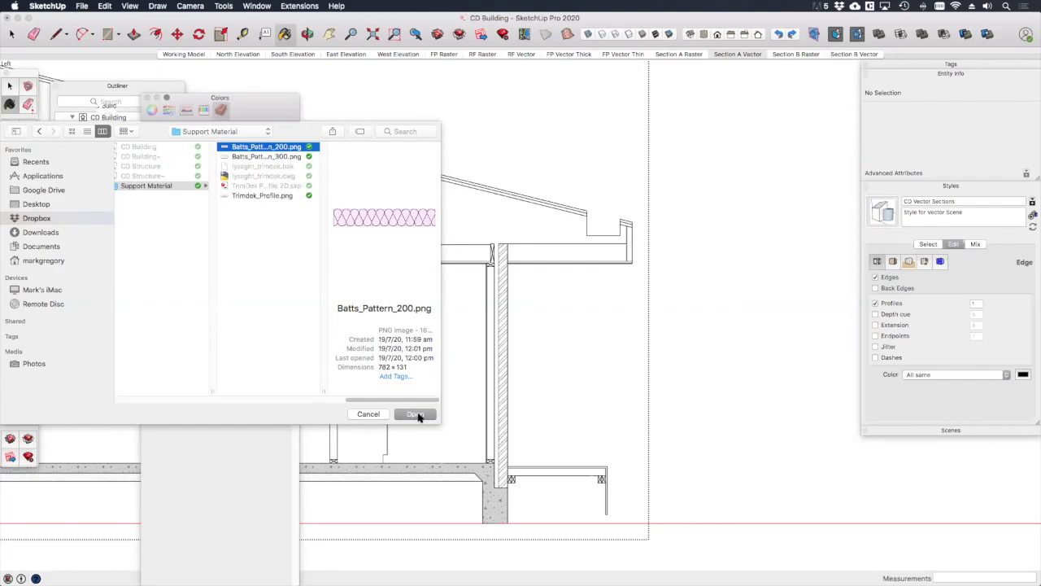
{"action": "left_click", "coordinate": [416, 414]}
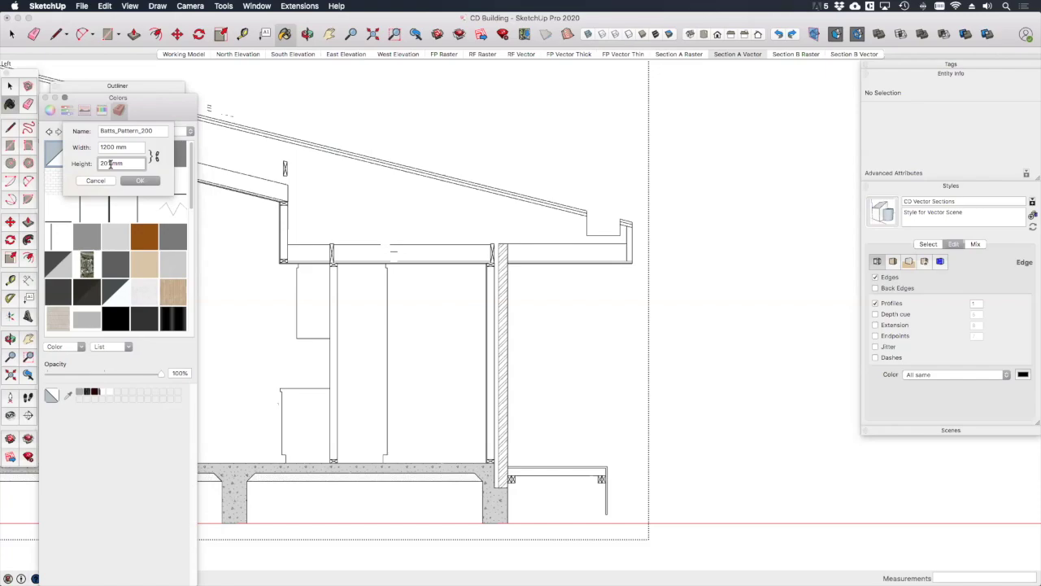
{"action": "key", "text": "BackSpace"}
{"action": "type", "text": "0"}
{"action": "left_click", "coordinate": [149, 183]}
Step: Paint the left and right ceiling insulation section faces with the Batts_Pattern_200 material
{"action": "scroll", "coordinate": [187, 245], "scroll_direction": "down", "scroll_amount": 10}
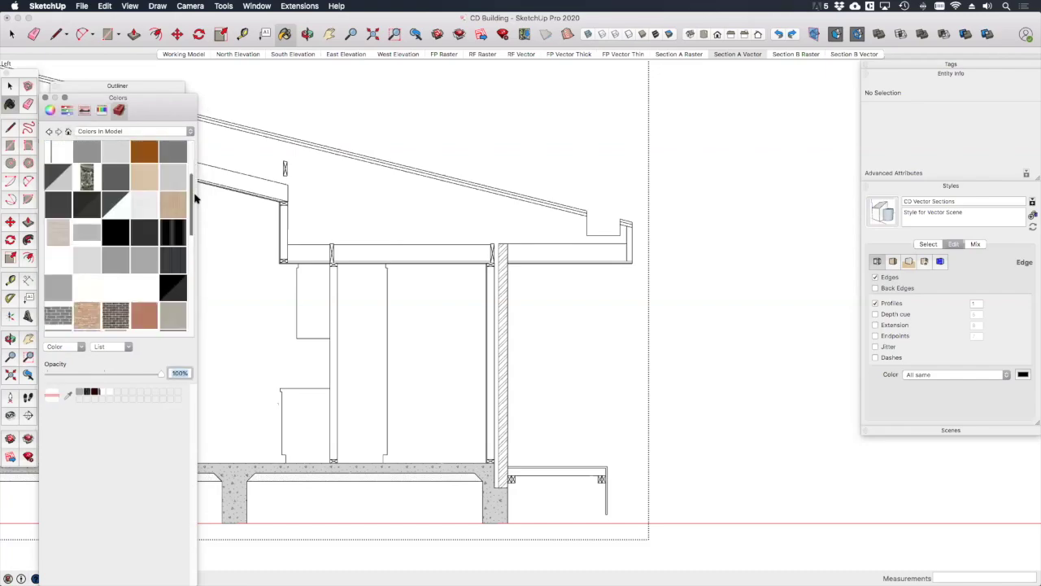
{"action": "left_click", "coordinate": [49, 319]}
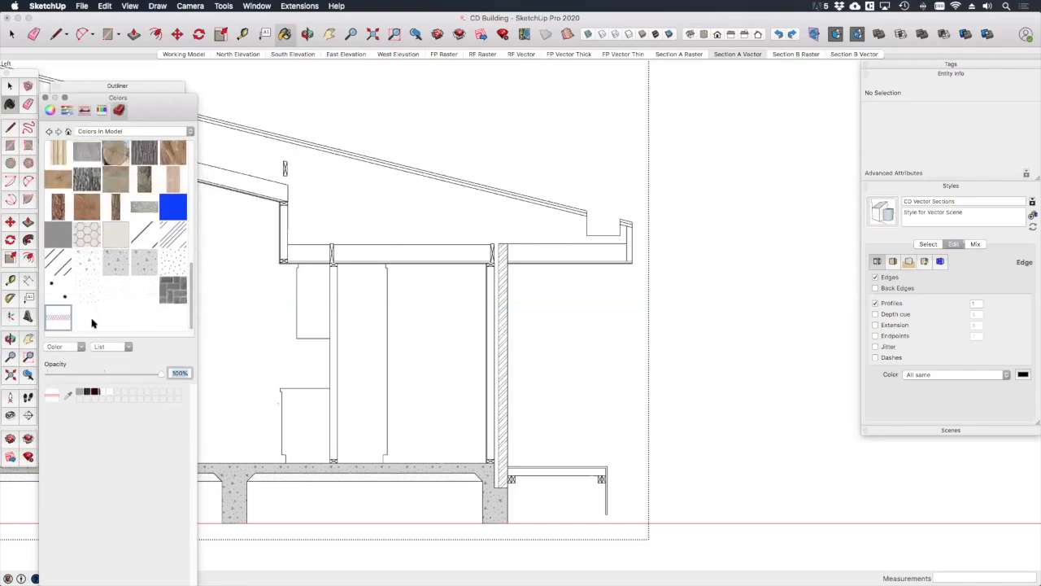
{"action": "left_click", "coordinate": [364, 256]}
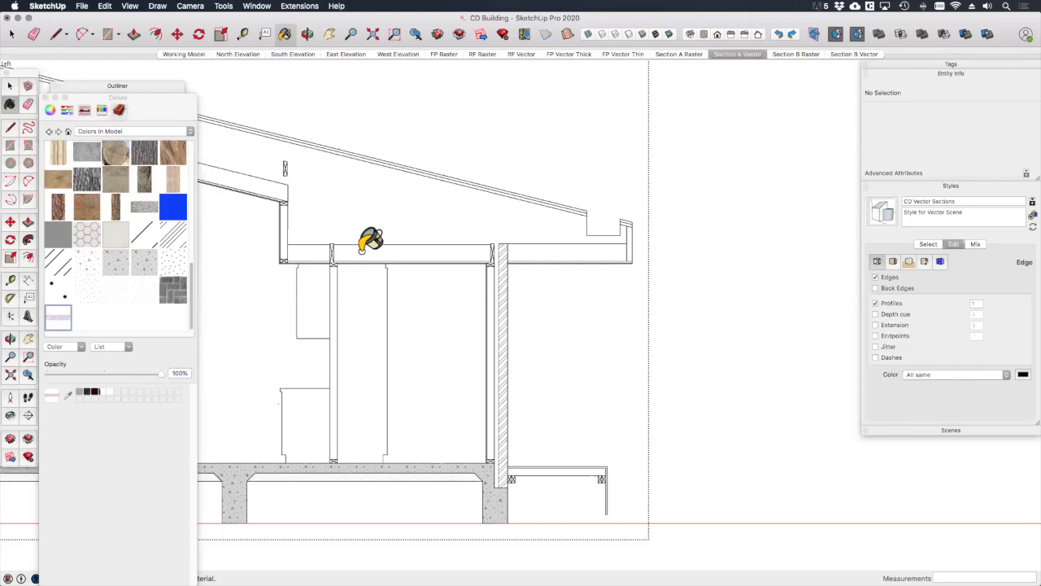
{"action": "key", "text": "space"}
{"action": "left_click", "coordinate": [365, 252]}
{"action": "left_click", "coordinate": [346, 237]}
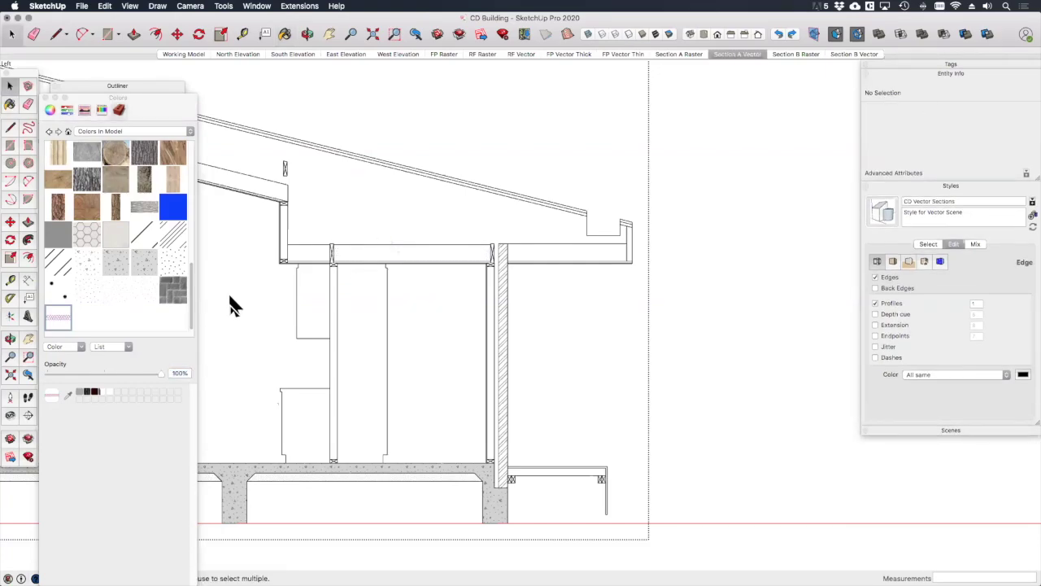
{"action": "left_click", "coordinate": [54, 320]}
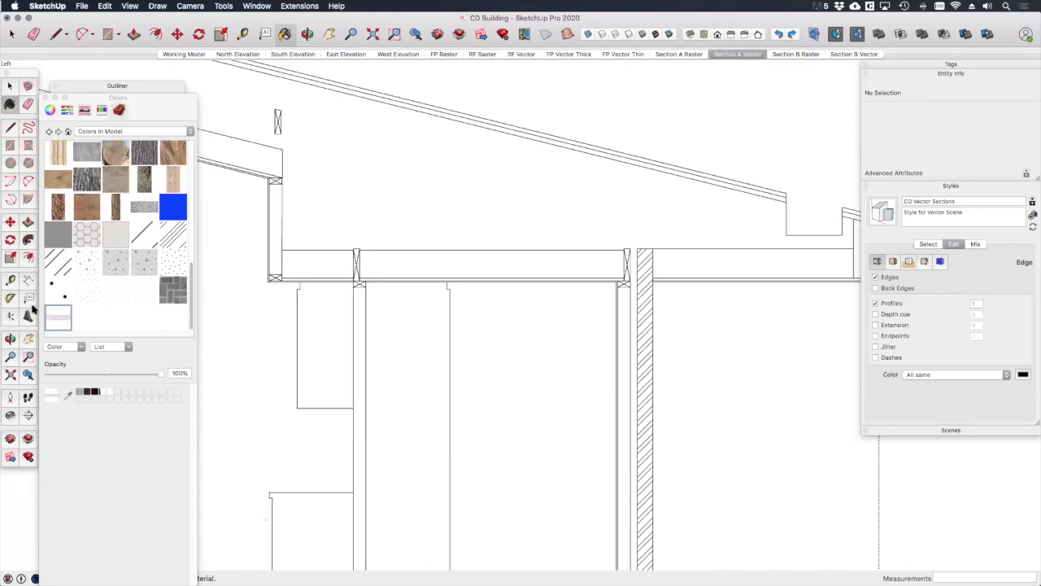
{"action": "left_click", "coordinate": [392, 268]}
{"action": "left_click", "coordinate": [318, 265]}
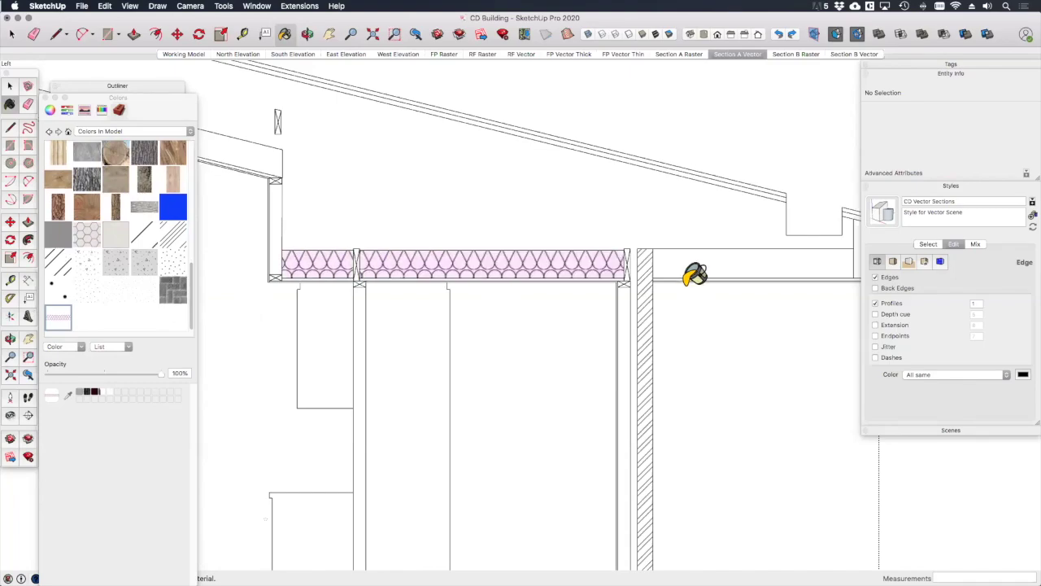
{"action": "scroll", "coordinate": [309, 233], "scroll_direction": "up", "scroll_amount": 3}
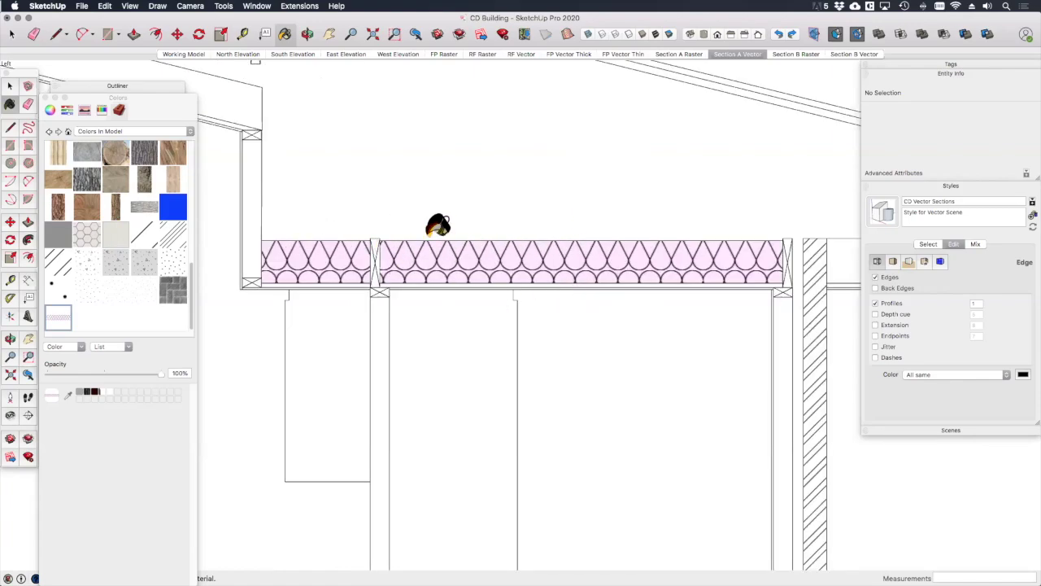
{"action": "scroll", "coordinate": [413, 260], "scroll_direction": "up", "scroll_amount": 2}
{"action": "key", "text": "space"}
Step: Use Texture > Position to shift the batt pattern up and right on the insulation face
{"action": "left_click", "coordinate": [390, 265]}
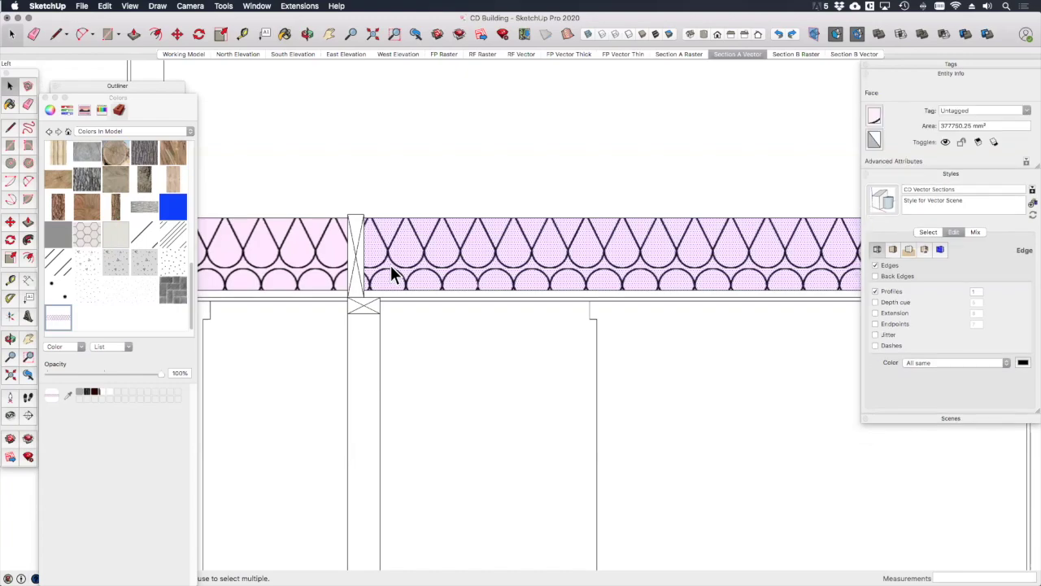
{"action": "right_click", "coordinate": [390, 266]}
{"action": "mouse_move", "coordinate": [436, 390]}
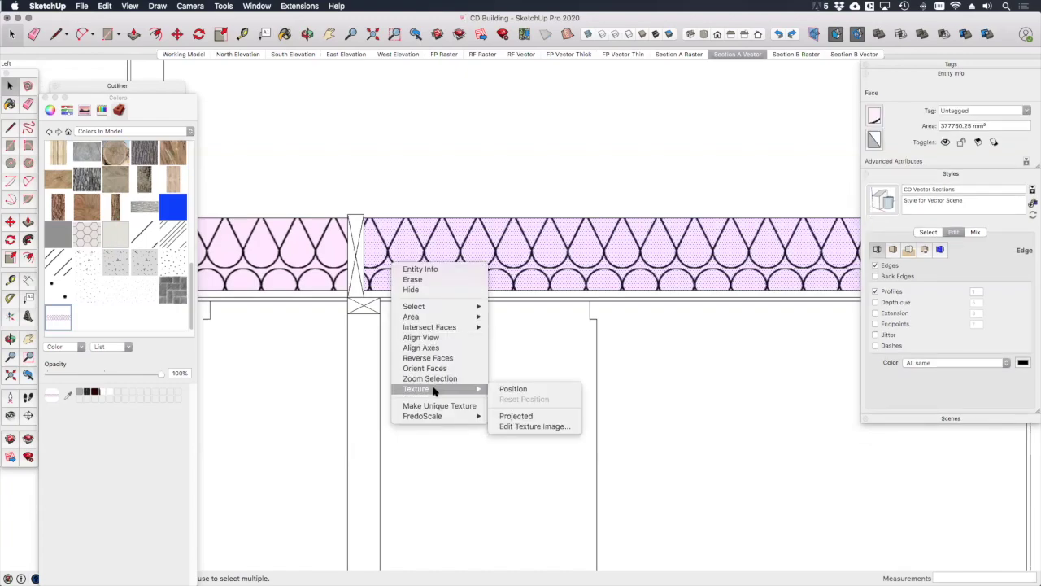
{"action": "left_click", "coordinate": [525, 388]}
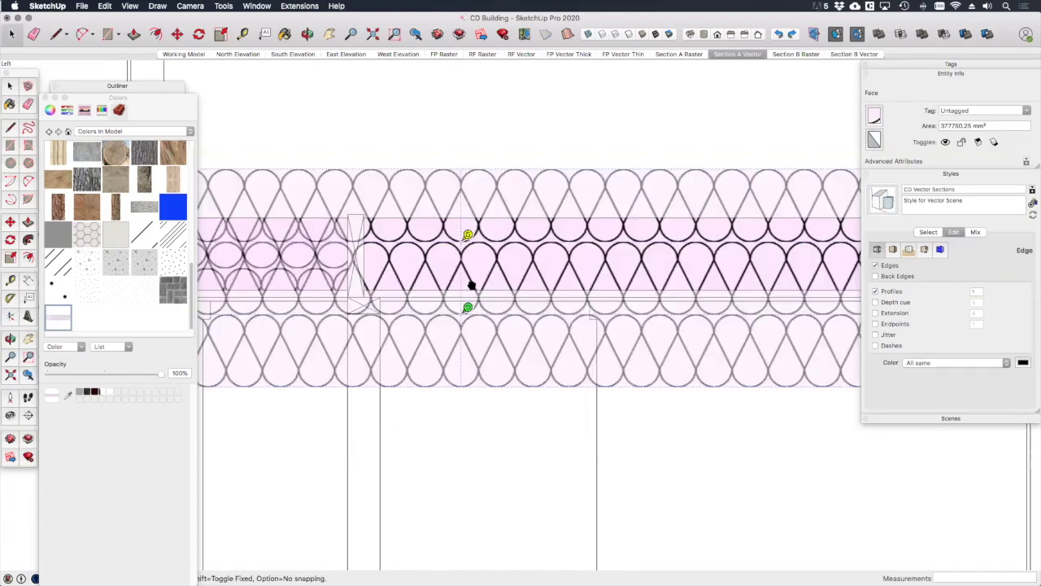
{"action": "left_click_drag", "start_coordinate": [487, 280], "coordinate": [500, 255]}
{"action": "scroll", "coordinate": [530, 301], "scroll_direction": "down", "scroll_amount": 6}
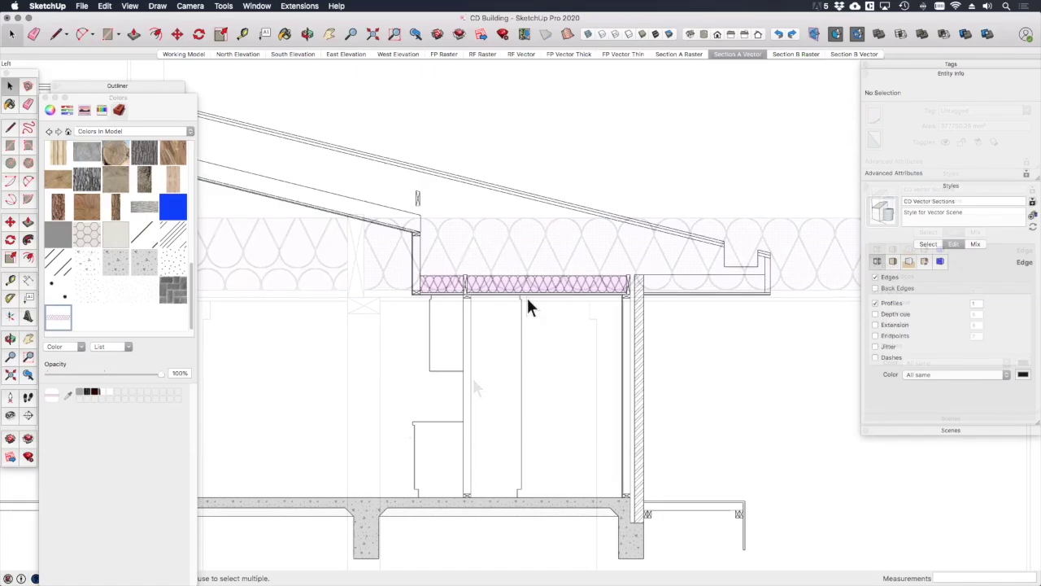
{"action": "left_click", "coordinate": [526, 295]}
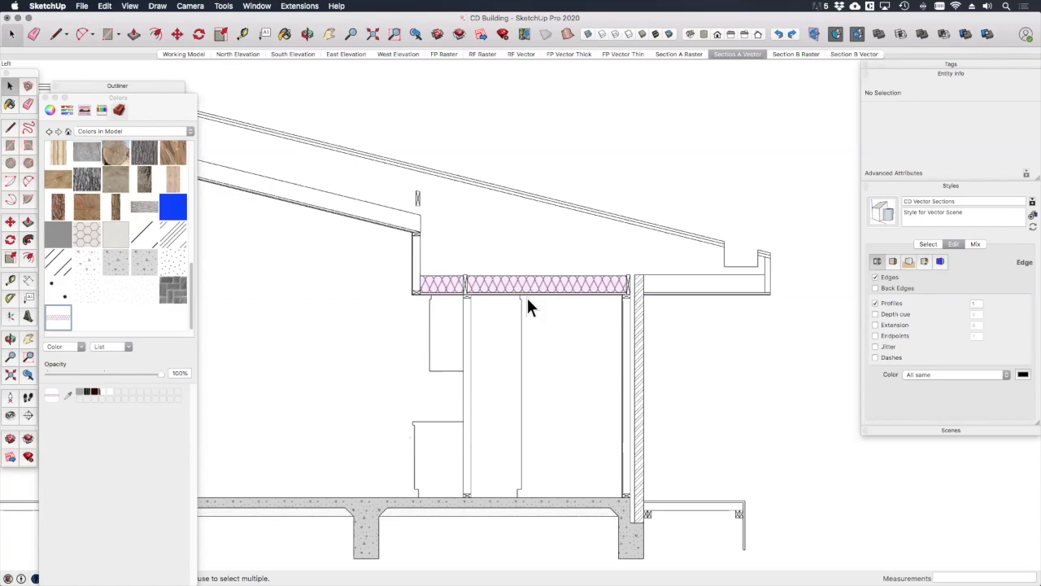
Step: Go to the Section B Vector scene
{"action": "key", "text": "Page_Down"}
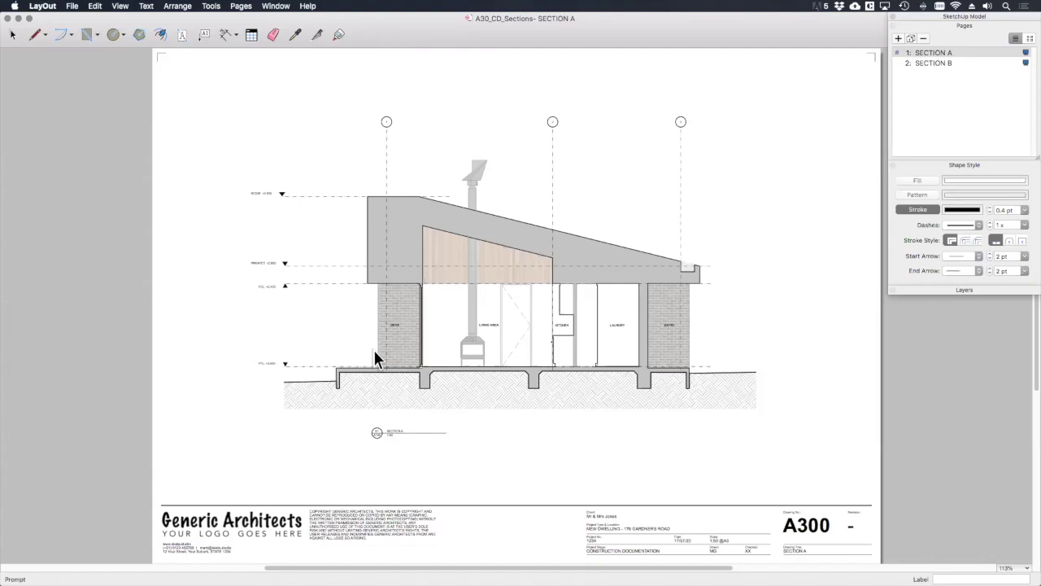
Step: In Document Setup > References, relink DD Building.skp to the CD Building model
{"action": "left_click", "coordinate": [72, 6]}
{"action": "left_click", "coordinate": [104, 152]}
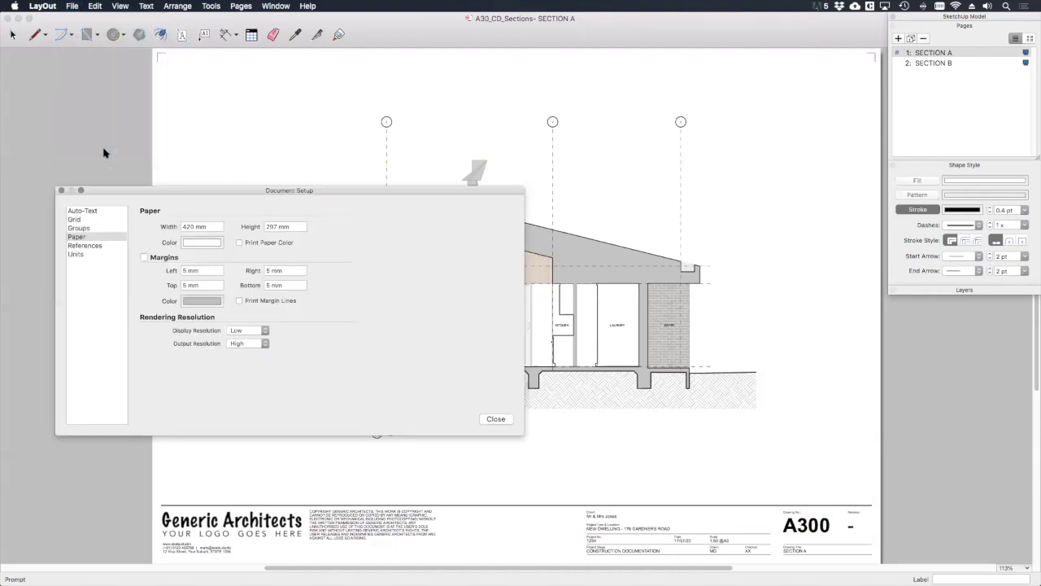
{"action": "left_click", "coordinate": [89, 246]}
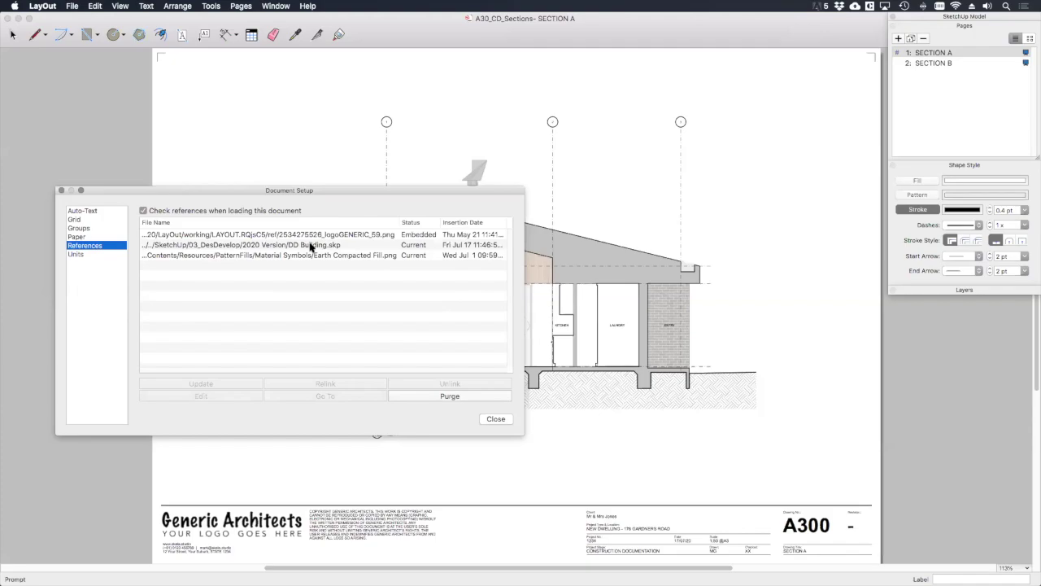
{"action": "left_click", "coordinate": [310, 246]}
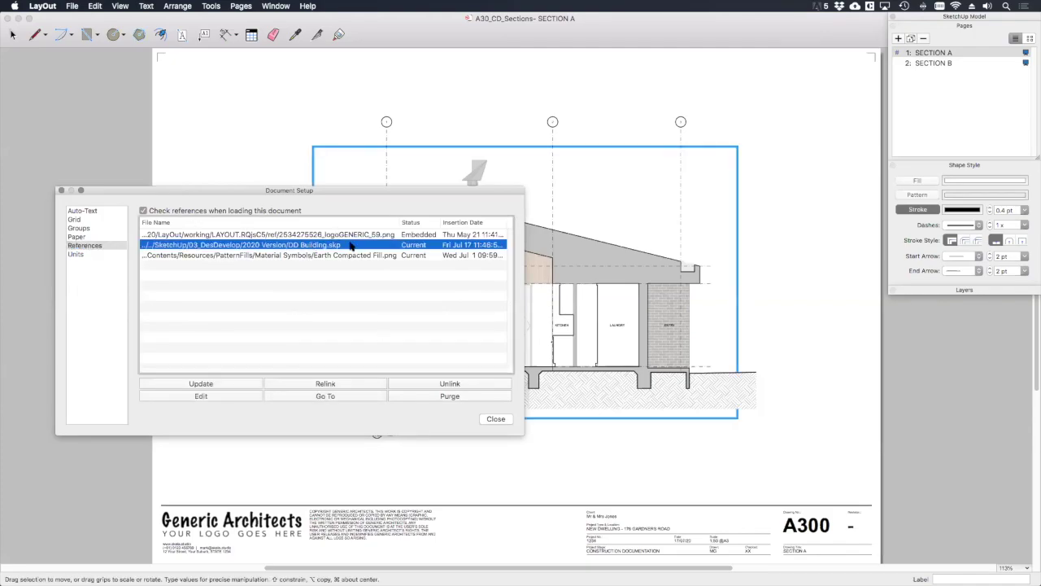
{"action": "left_click", "coordinate": [298, 384]}
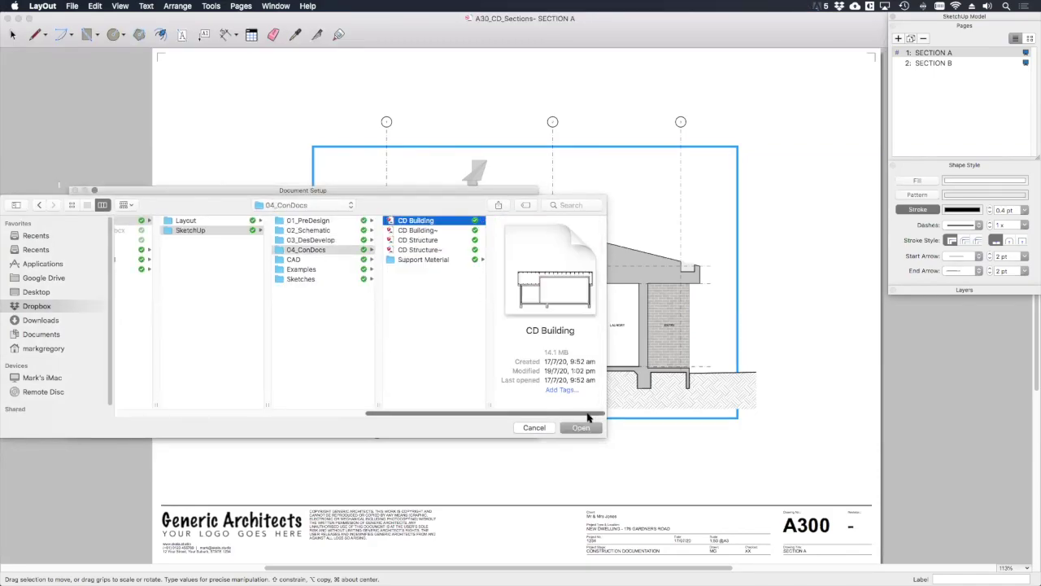
{"action": "left_click", "coordinate": [580, 428]}
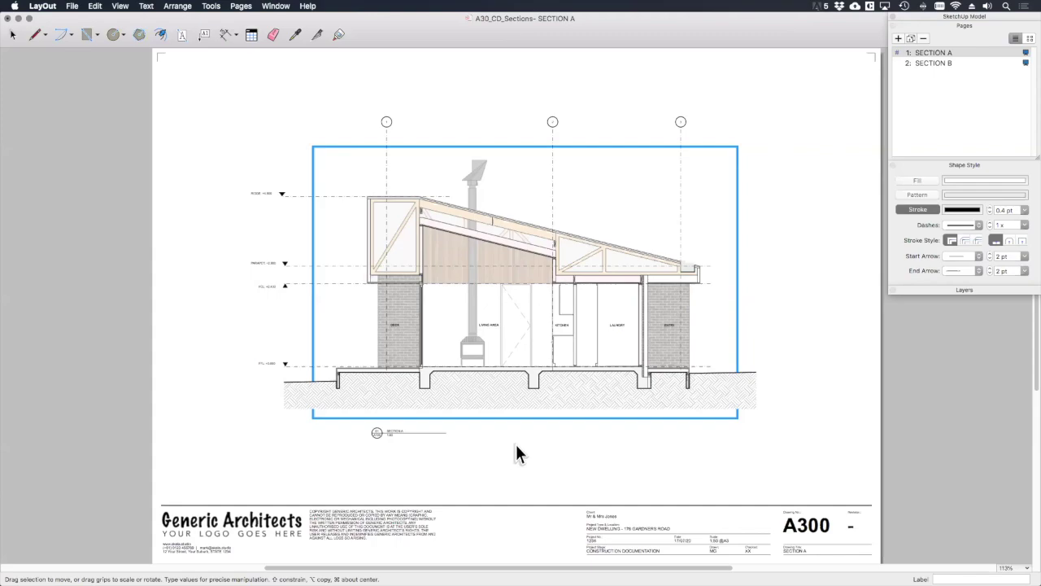
Step: Make VECTOR VIEWPORTS the active layer and select all its entities
{"action": "left_click", "coordinate": [615, 476]}
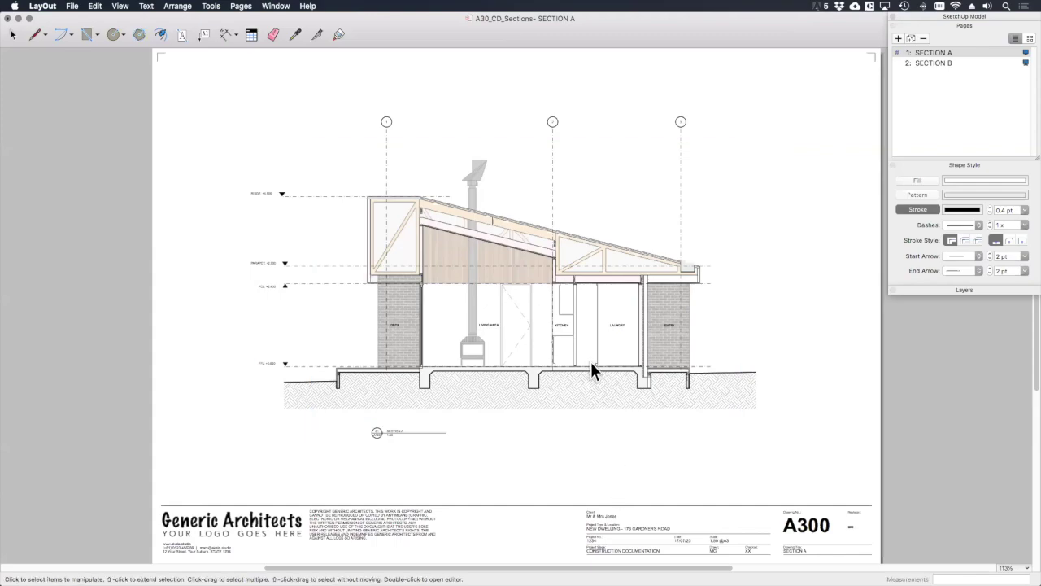
{"action": "left_click", "coordinate": [964, 290]}
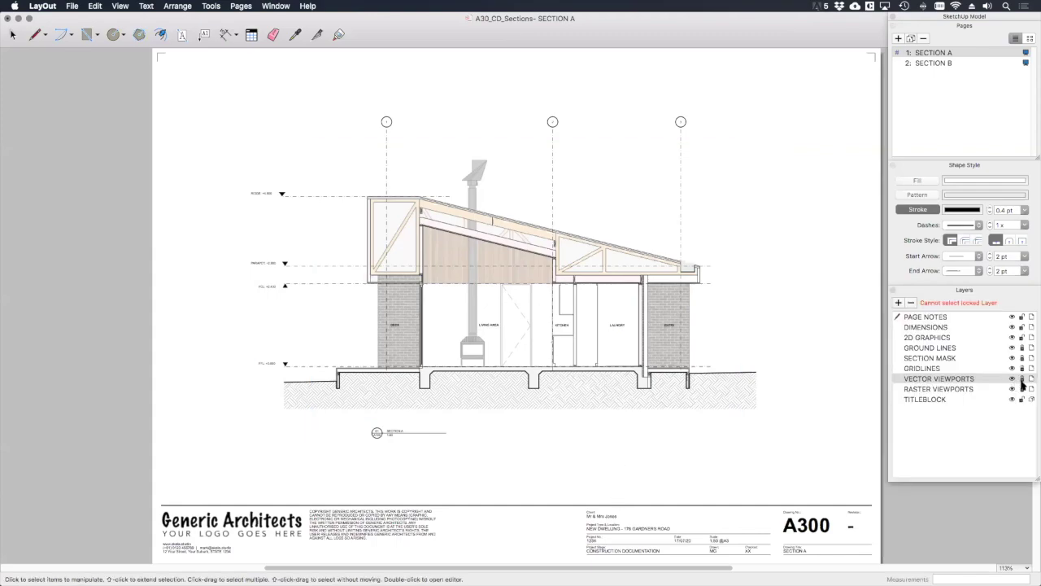
{"action": "left_click", "coordinate": [940, 378]}
{"action": "right_click", "coordinate": [939, 378]}
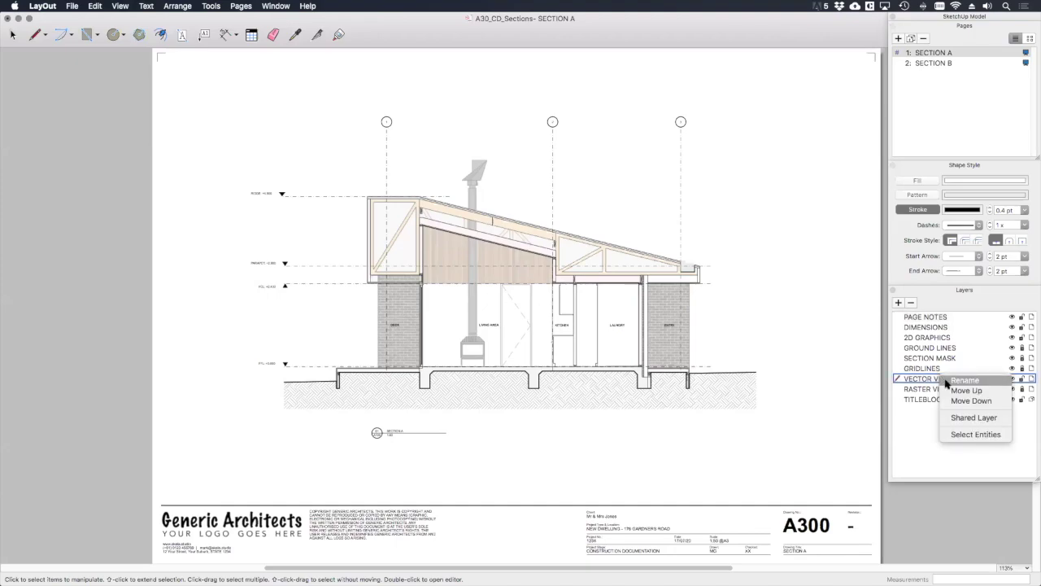
{"action": "left_click", "coordinate": [961, 432]}
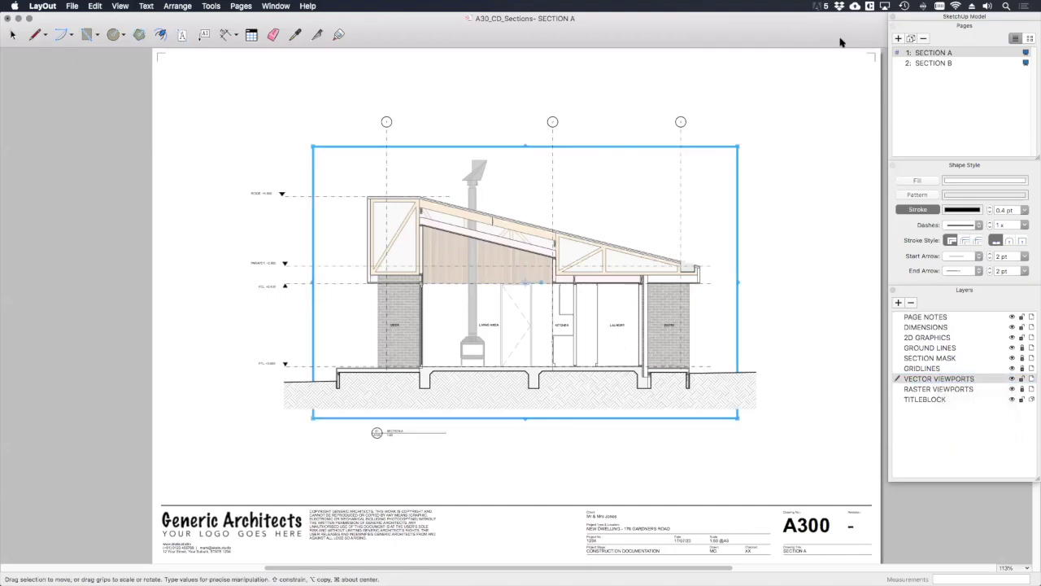
Step: Set the selected viewport's render mode to Hybrid and dismiss the warning
{"action": "left_click", "coordinate": [932, 16]}
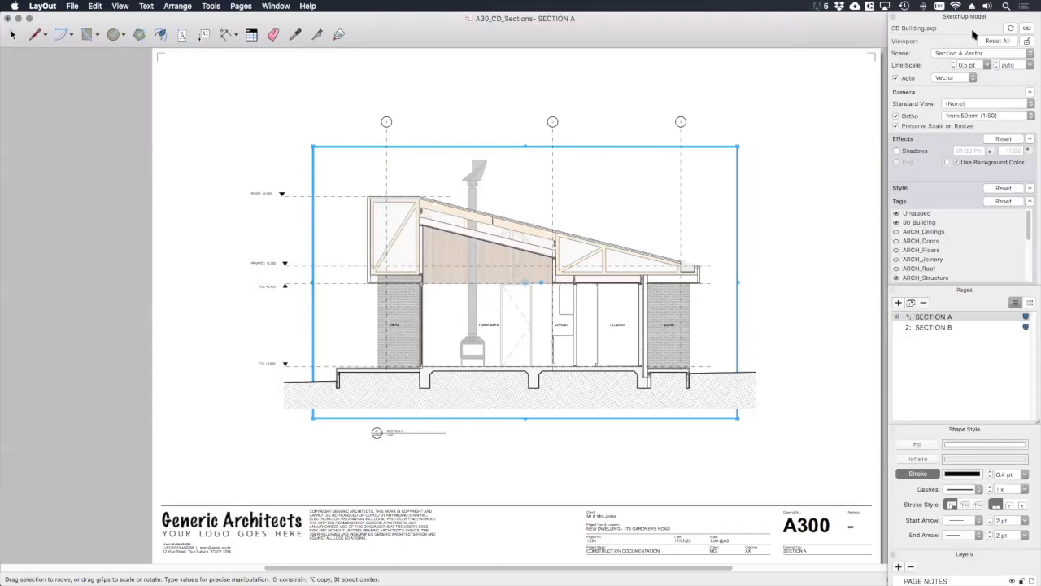
{"action": "left_click", "coordinate": [973, 78]}
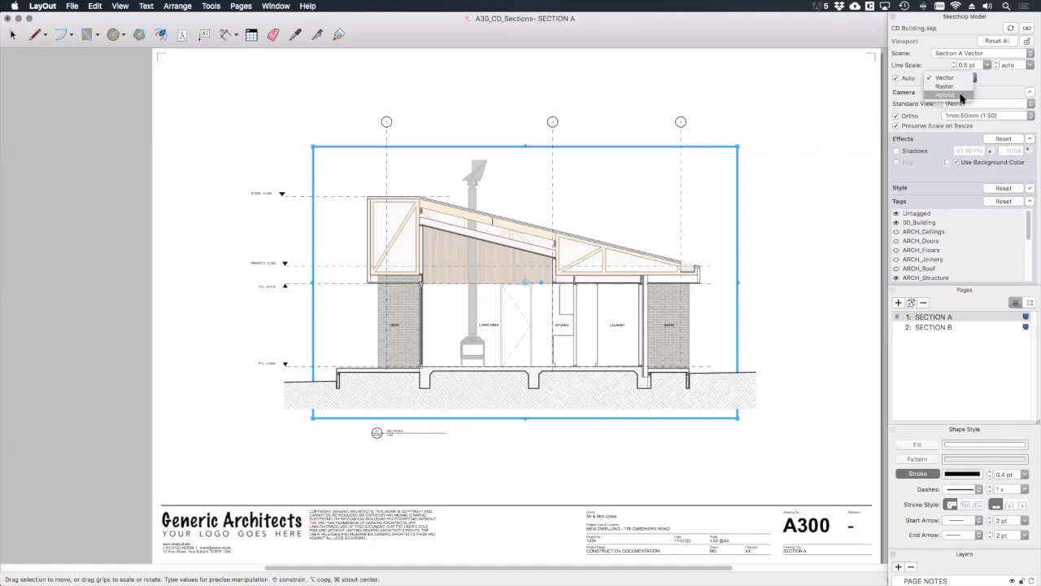
{"action": "left_click", "coordinate": [960, 95]}
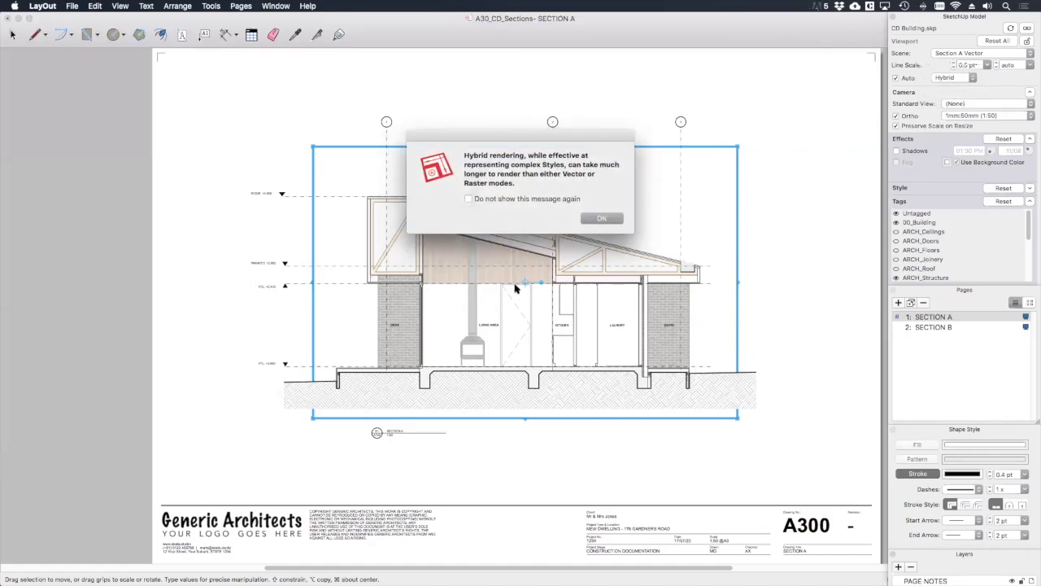
{"action": "left_click", "coordinate": [602, 218]}
{"action": "scroll", "coordinate": [468, 448], "scroll_direction": "up", "scroll_amount": 2}
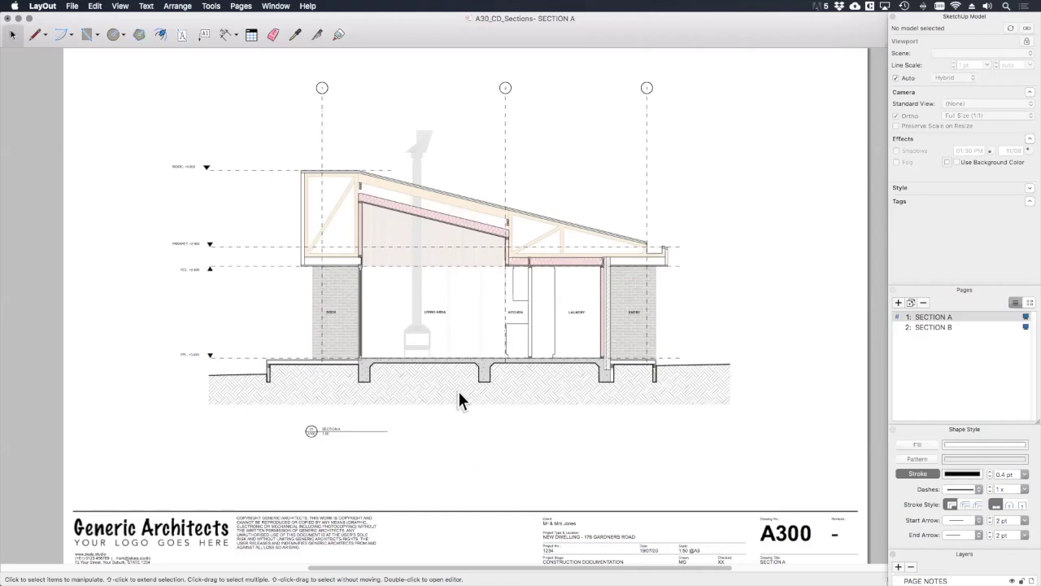
{"action": "left_click", "coordinate": [928, 327]}
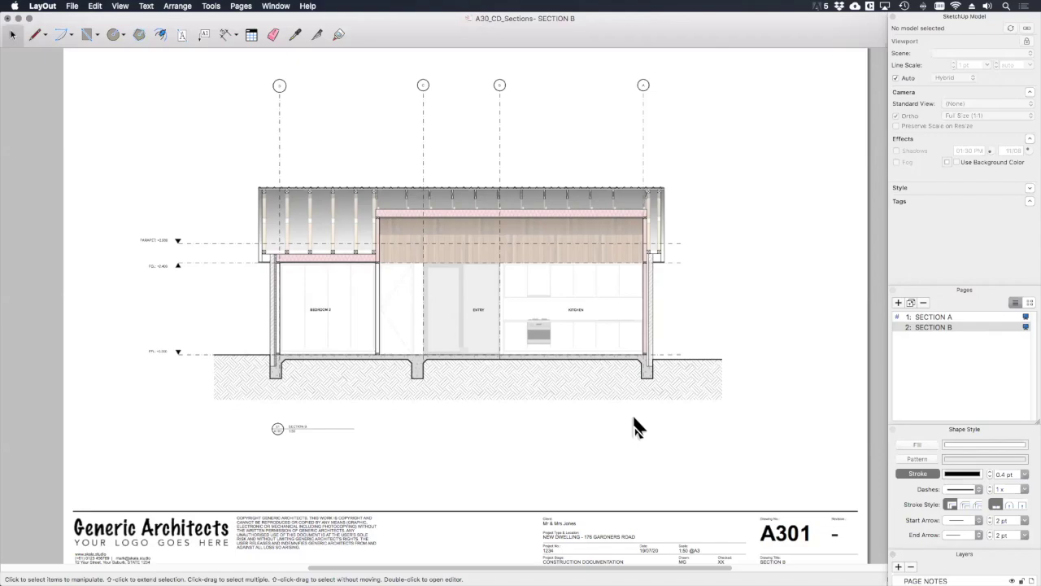
{"action": "left_click", "coordinate": [936, 317]}
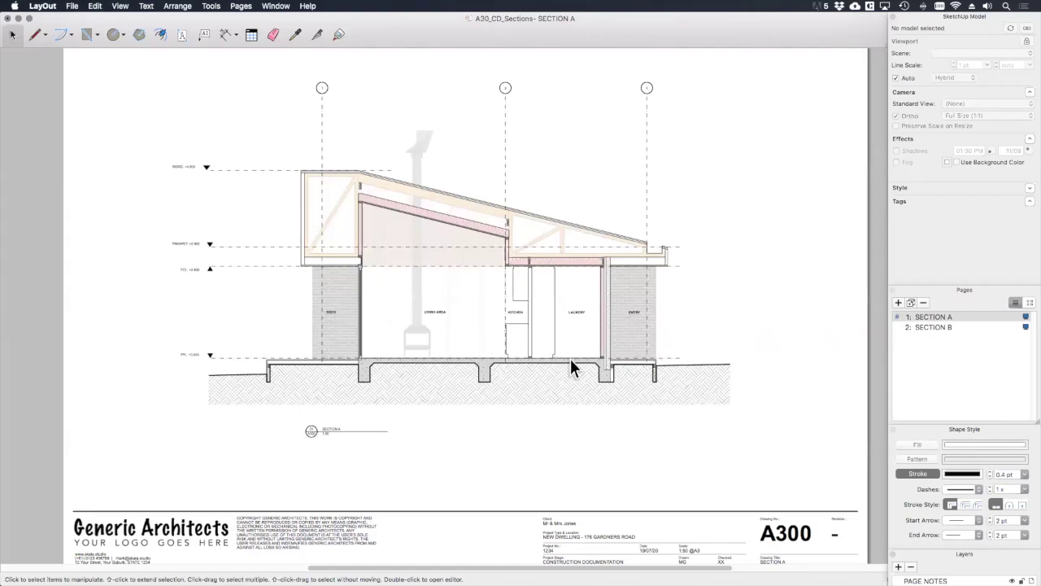